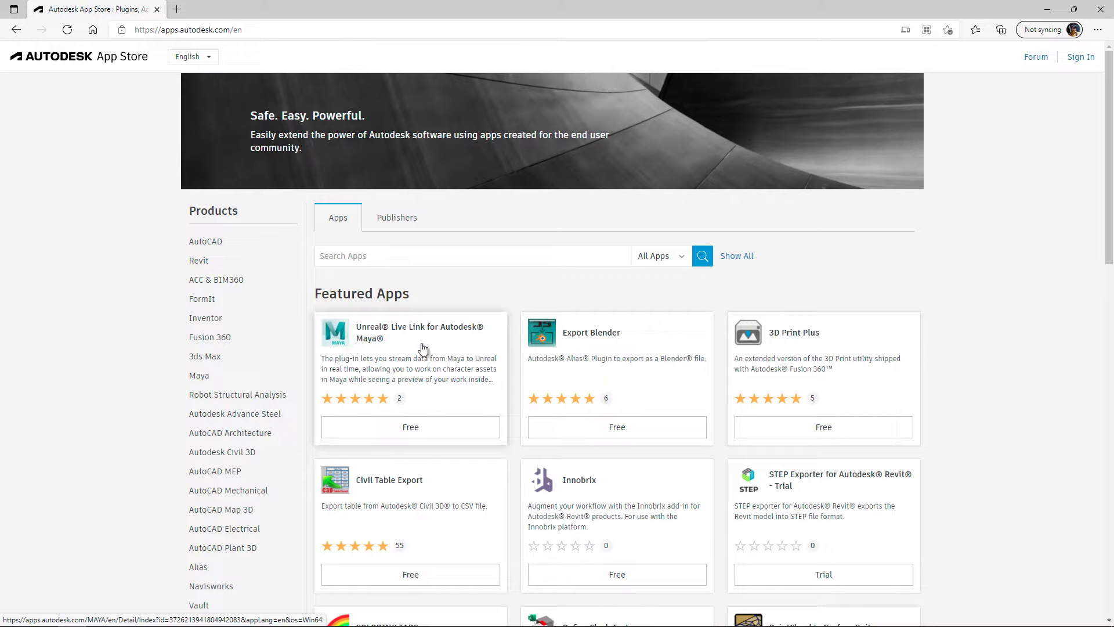
View the details page of the featured Unreal Live Link for Autodesk Maya plug-in, and close the browser.
left_click(394, 353)
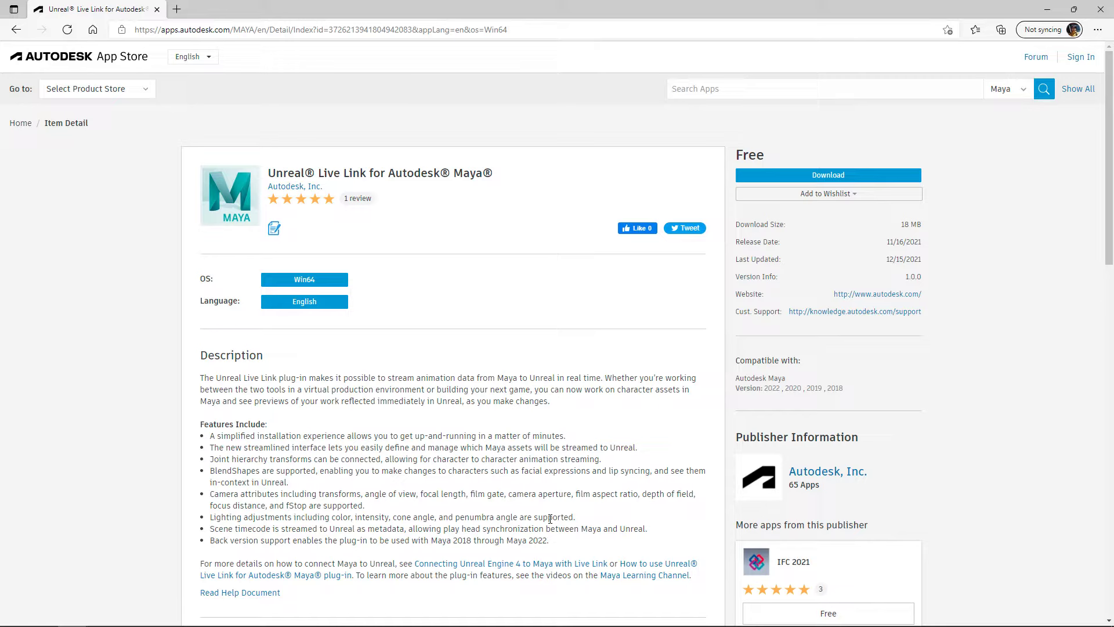
left_click(1105, 14)
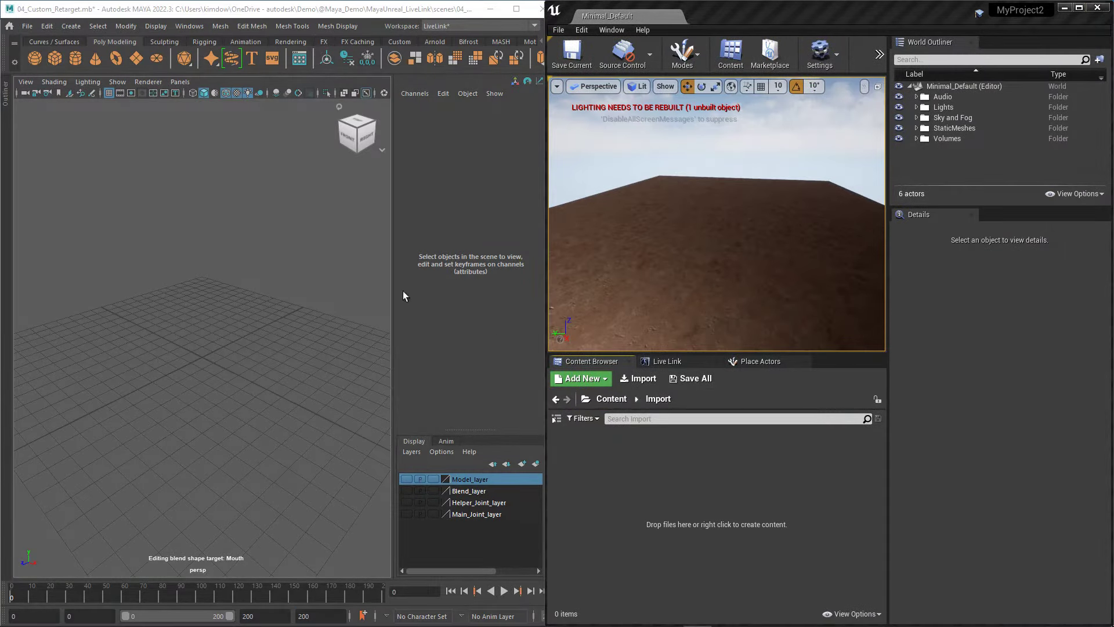
Switch to Maya and check the Loaded and Auto load settings of the MayaUnrealLiveLinkPlugin entries in the Plug-in Manager.
left_click(302, 270)
left_click(187, 28)
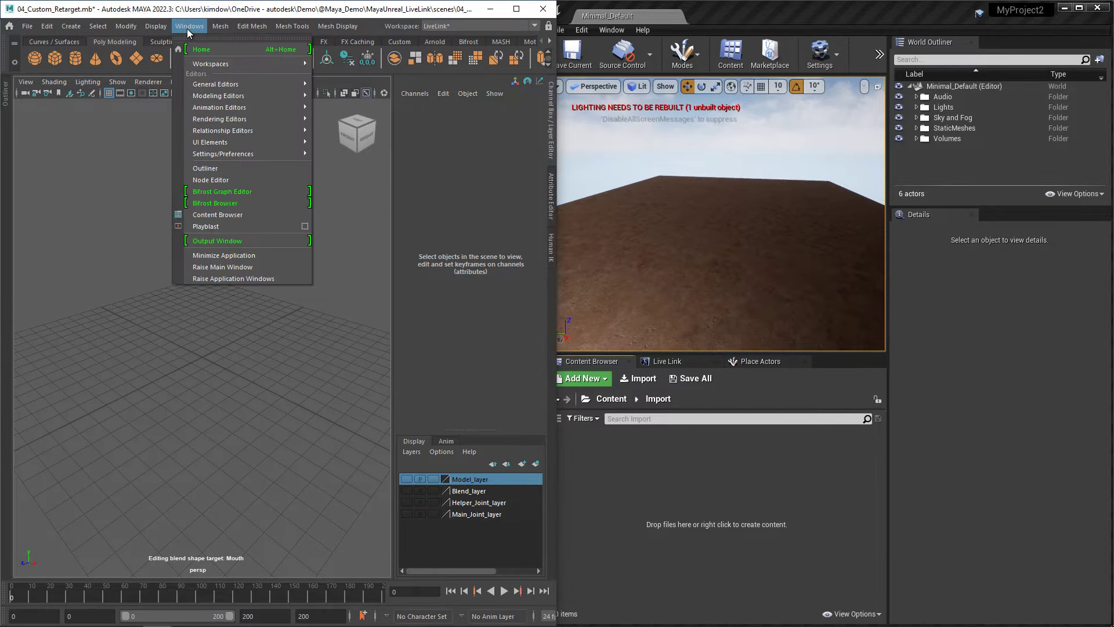
mouse_move(239, 152)
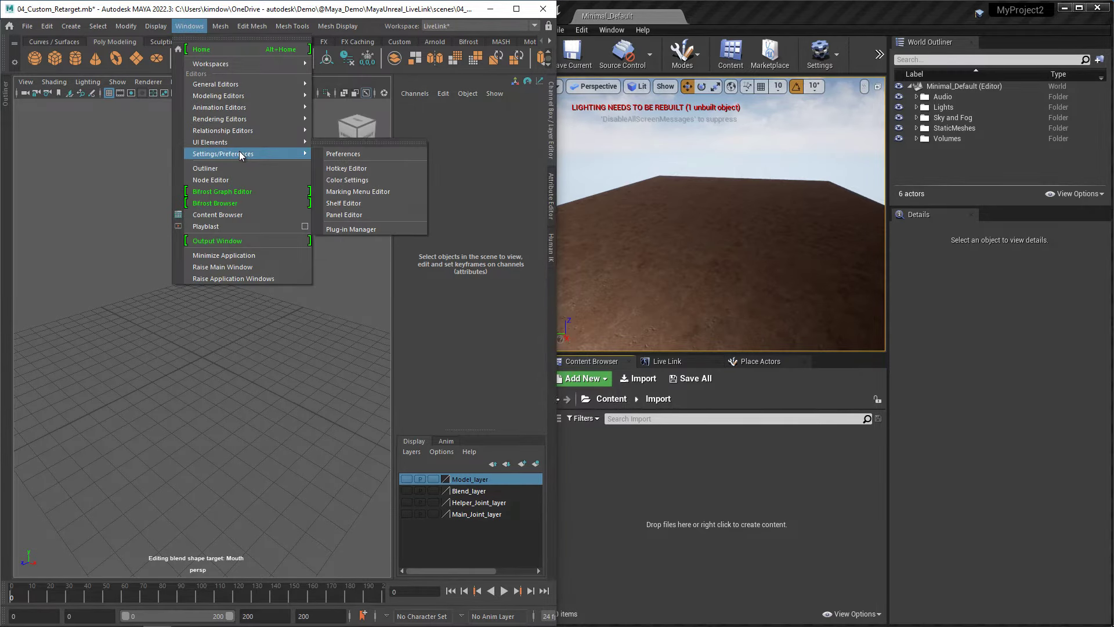
left_click(351, 230)
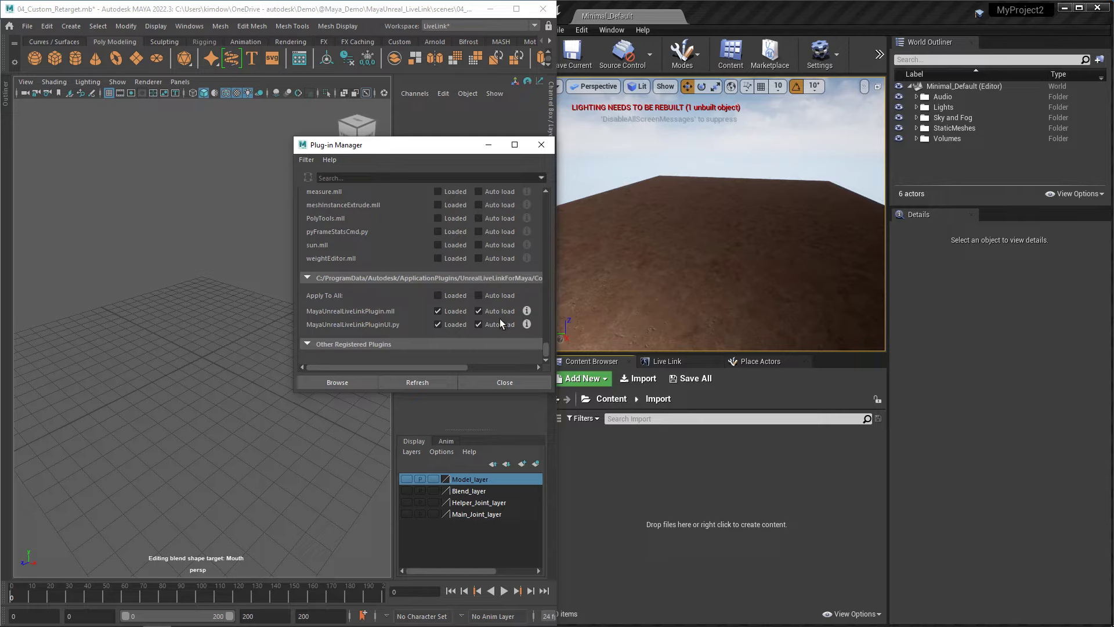
left_click(483, 383)
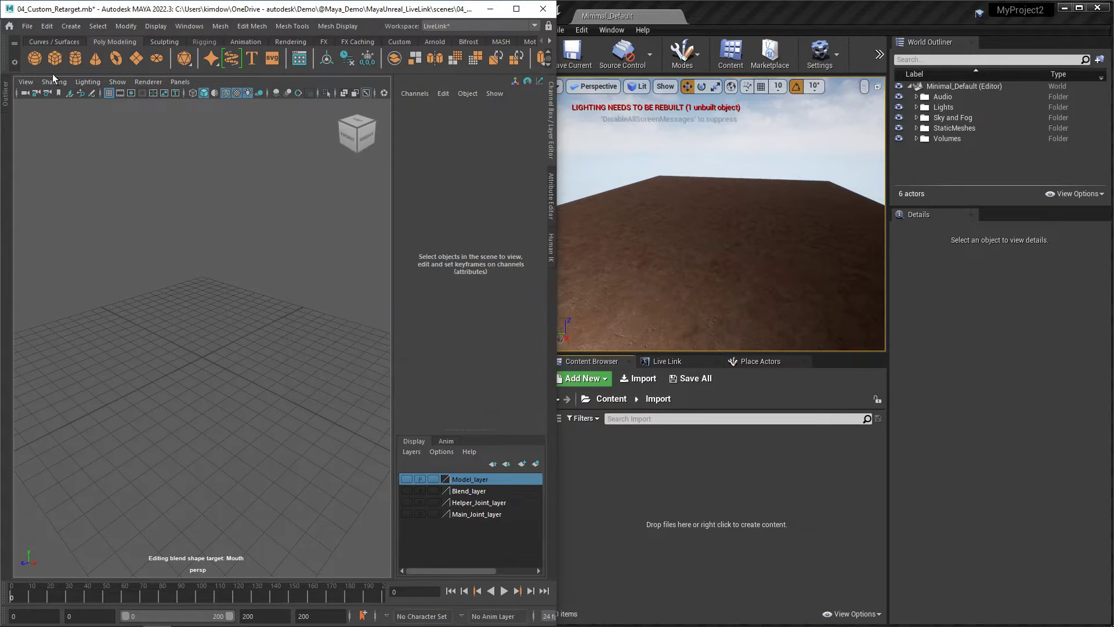
Open the Unreal Live Link window in Maya and move it higher over the viewport.
left_click(27, 26)
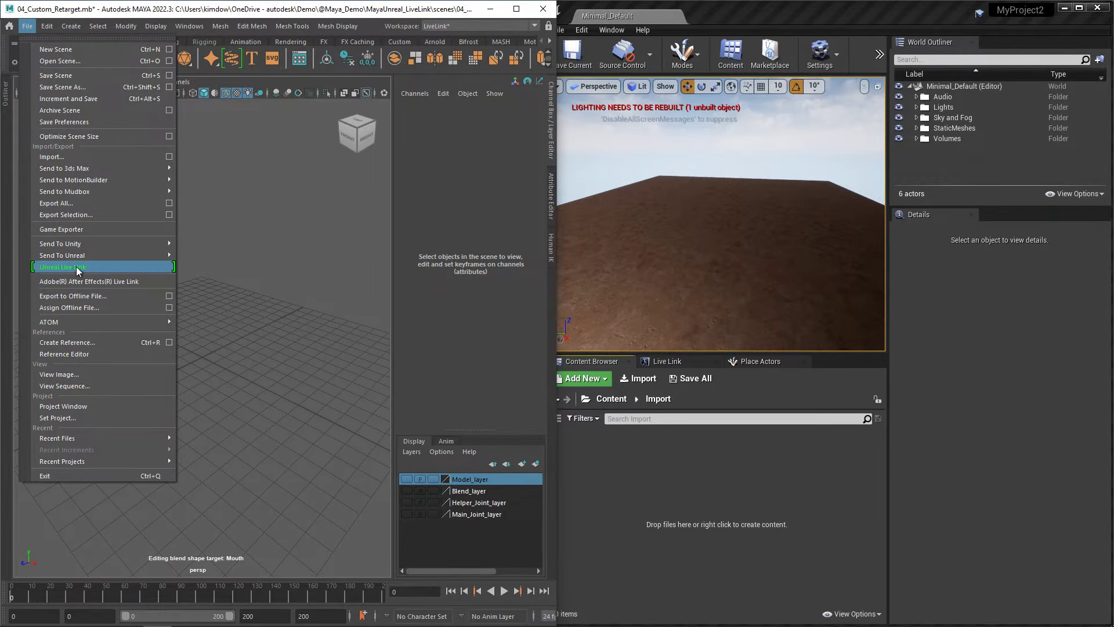
left_click(121, 272)
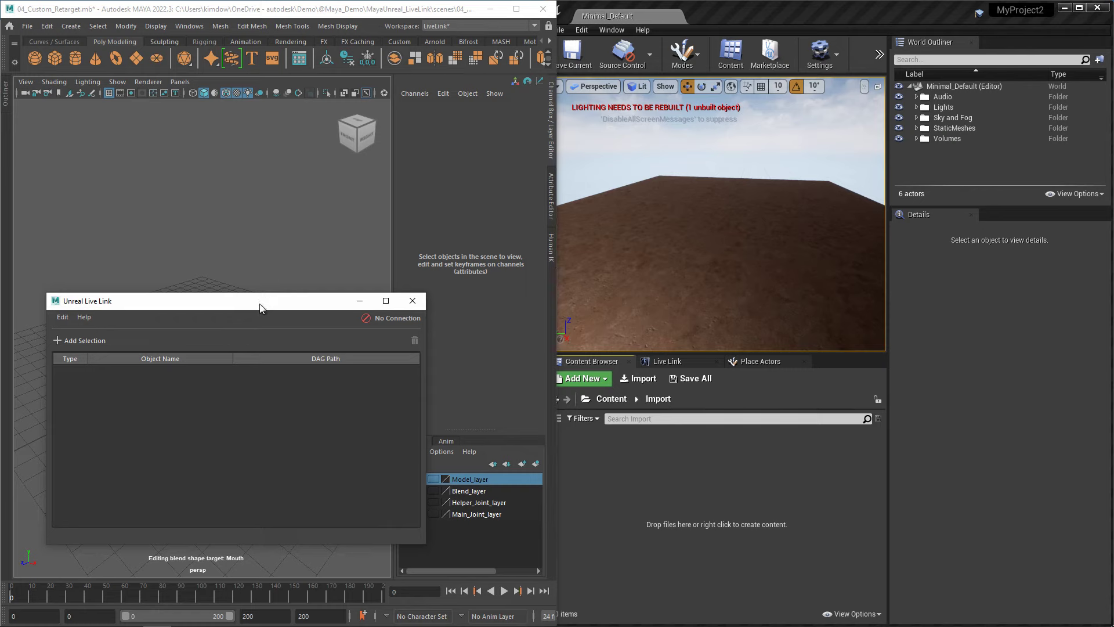
left_click_drag(260, 308, 262, 247)
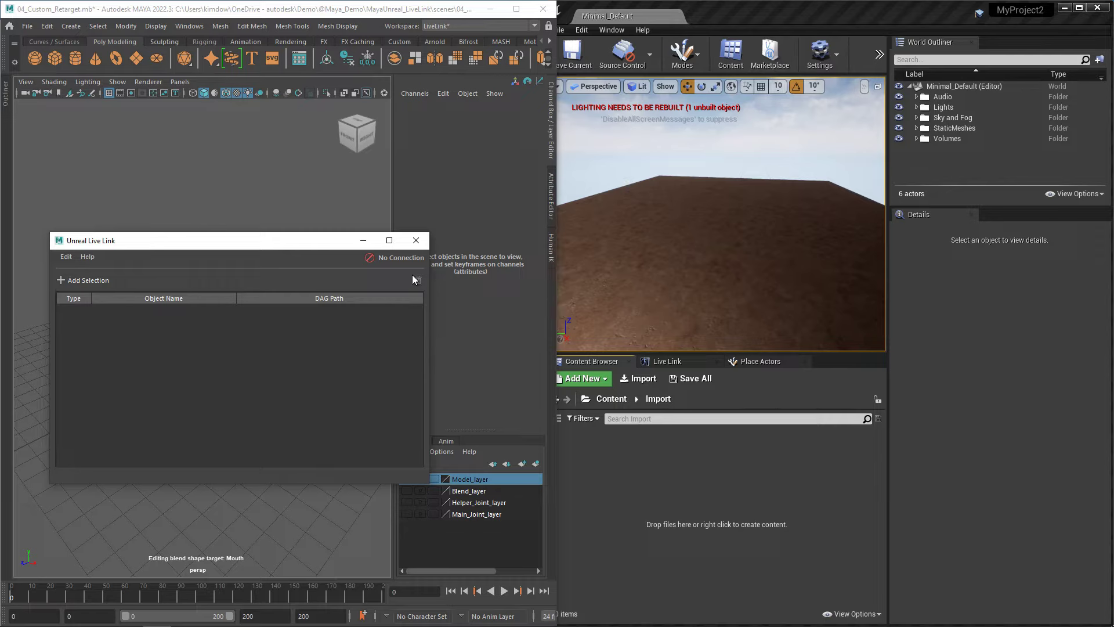
Switch to Unreal Editor and search the plugins for "live" to check whether Live Link is enabled.
left_click(643, 468)
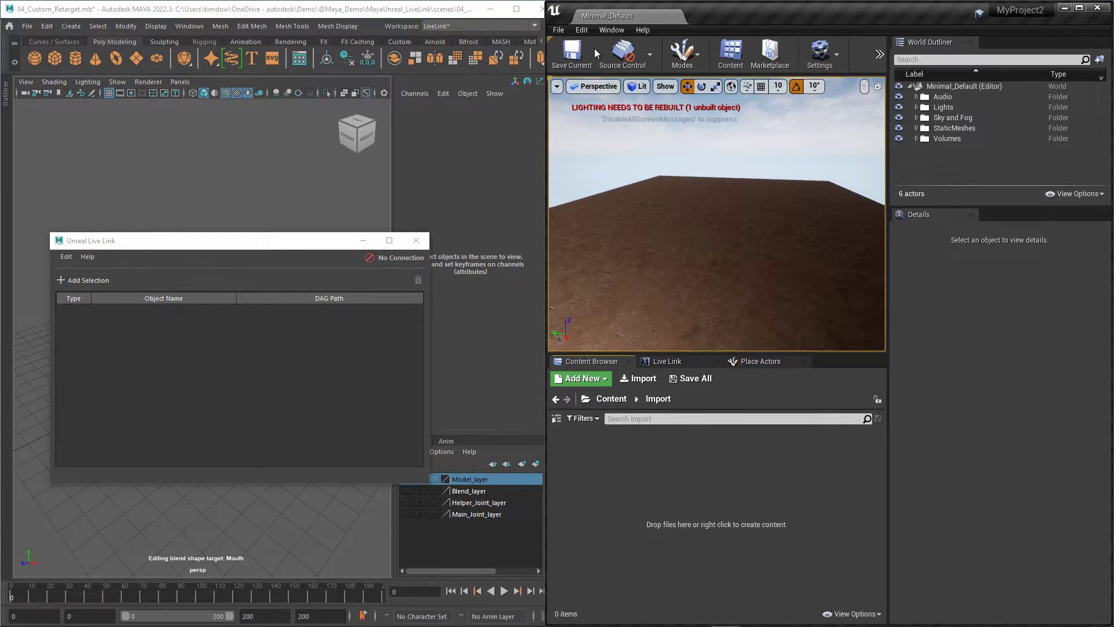
left_click(581, 30)
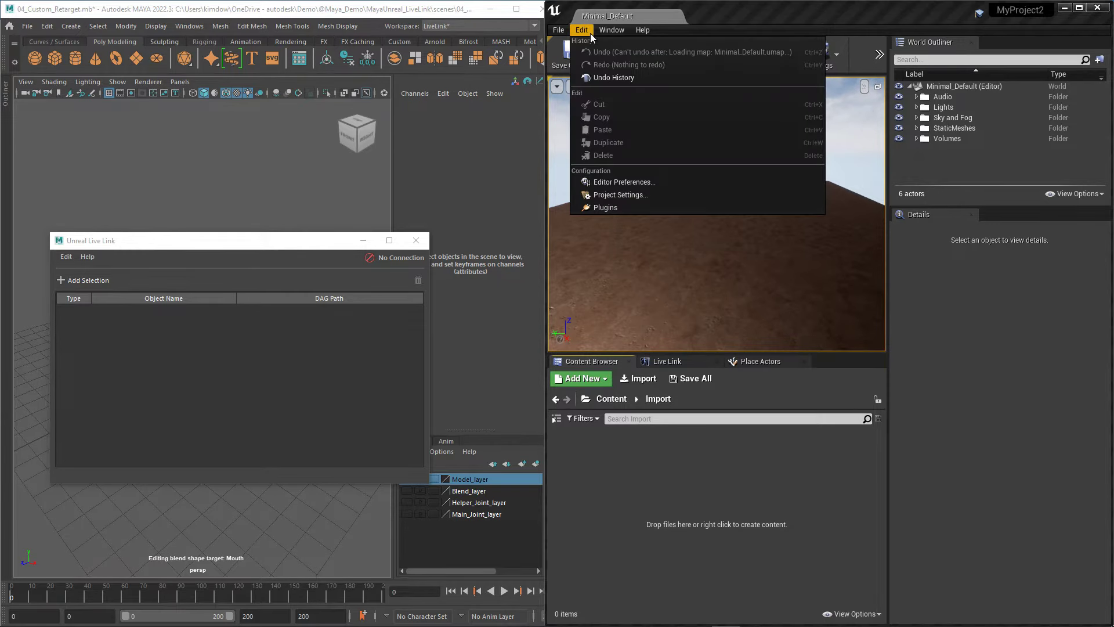
left_click(686, 209)
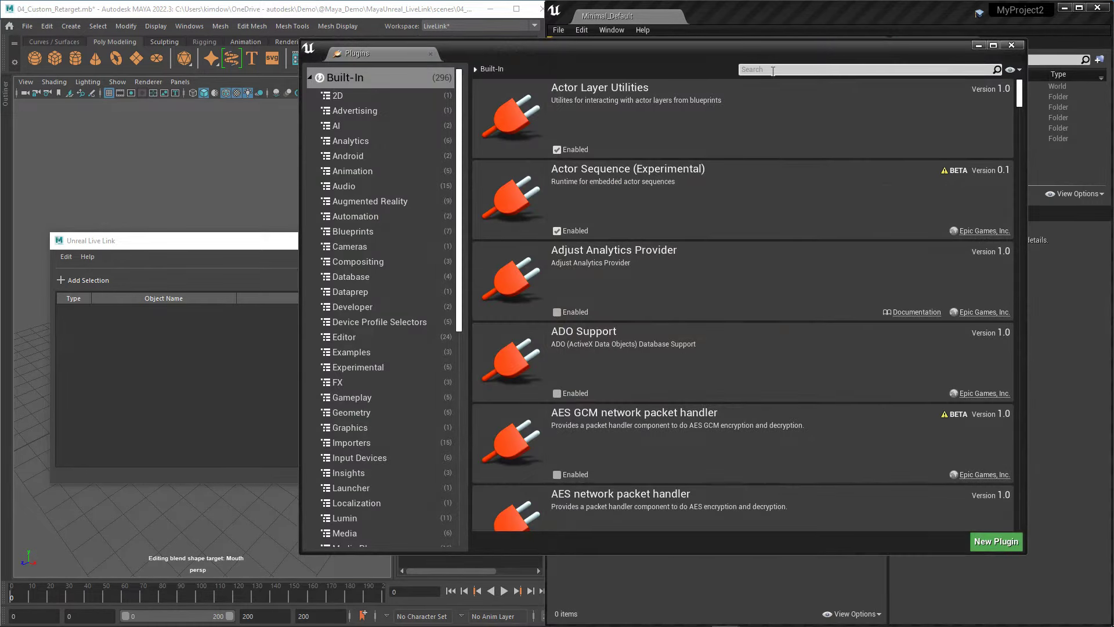
type("live")
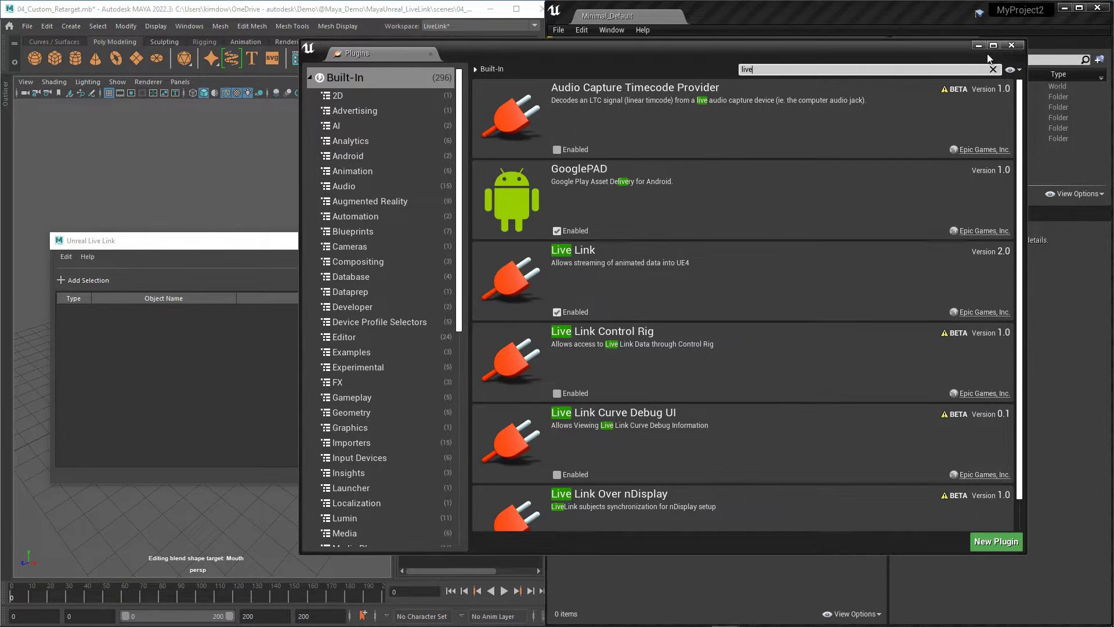
left_click(1011, 45)
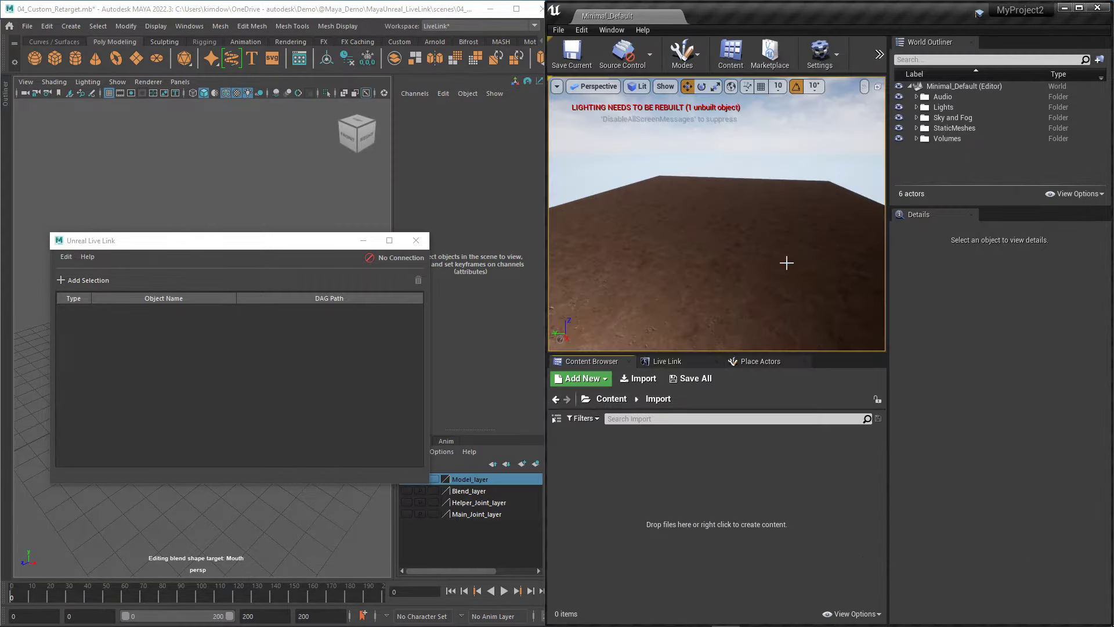
Check the Use Less CPU when in Background setting in the Performance section of Unreal's Editor Preferences, and close the preferences.
left_click(581, 31)
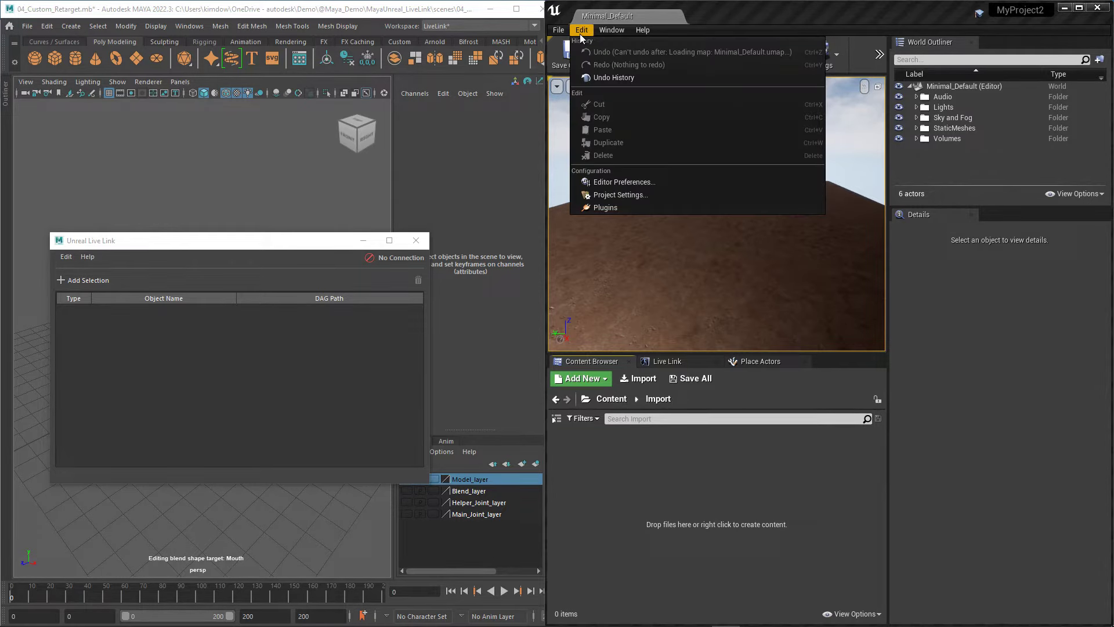
left_click(654, 179)
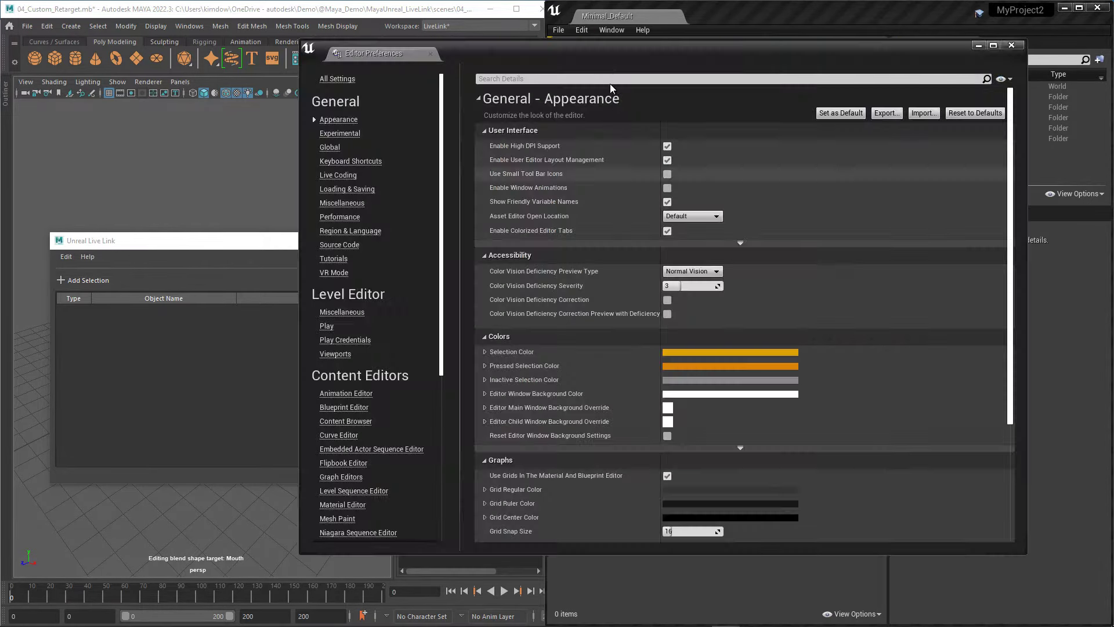
left_click_drag(660, 44, 610, 78)
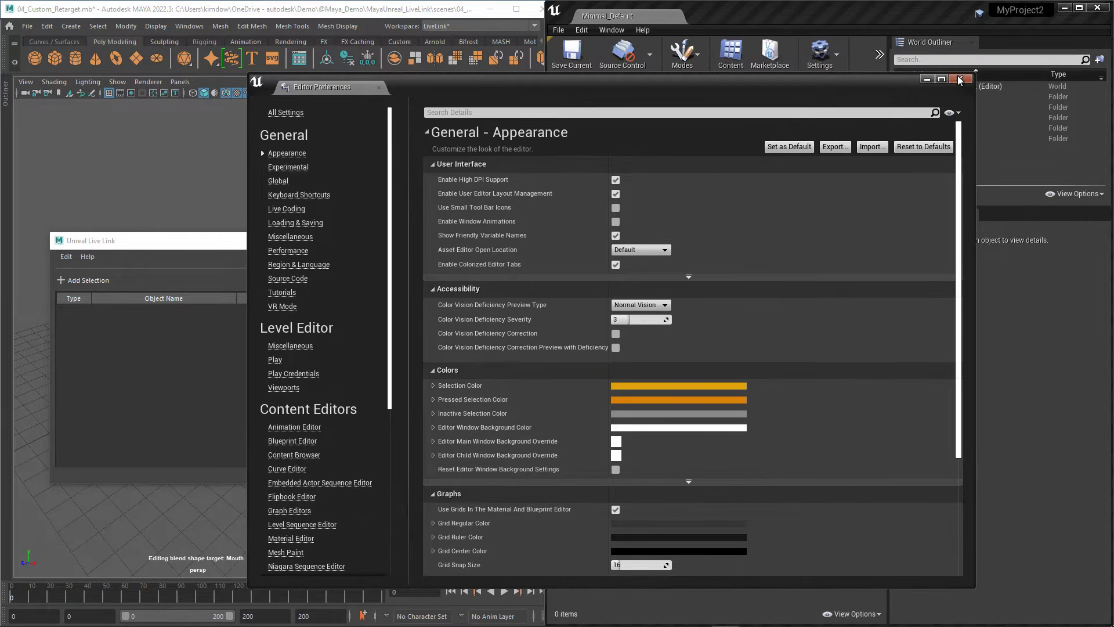
left_click(582, 30)
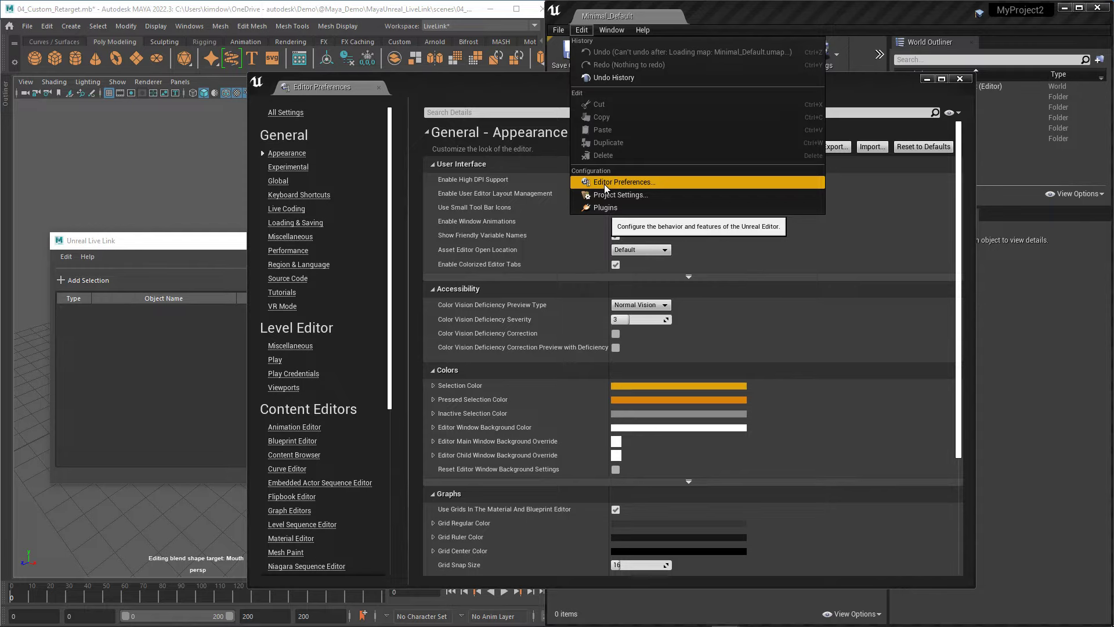
left_click(479, 86)
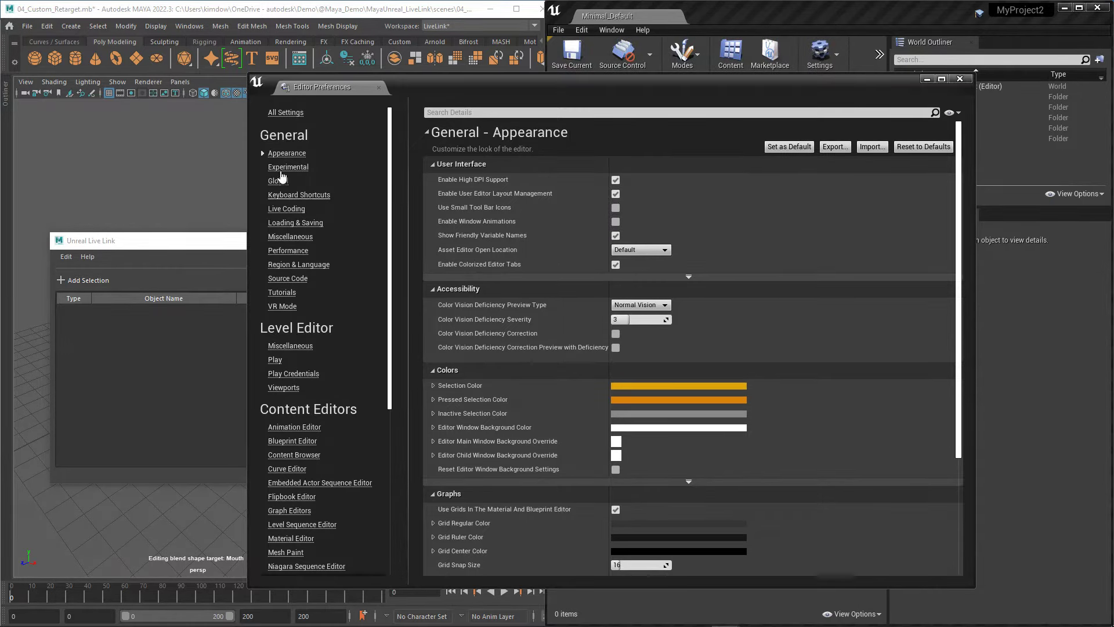
left_click(288, 252)
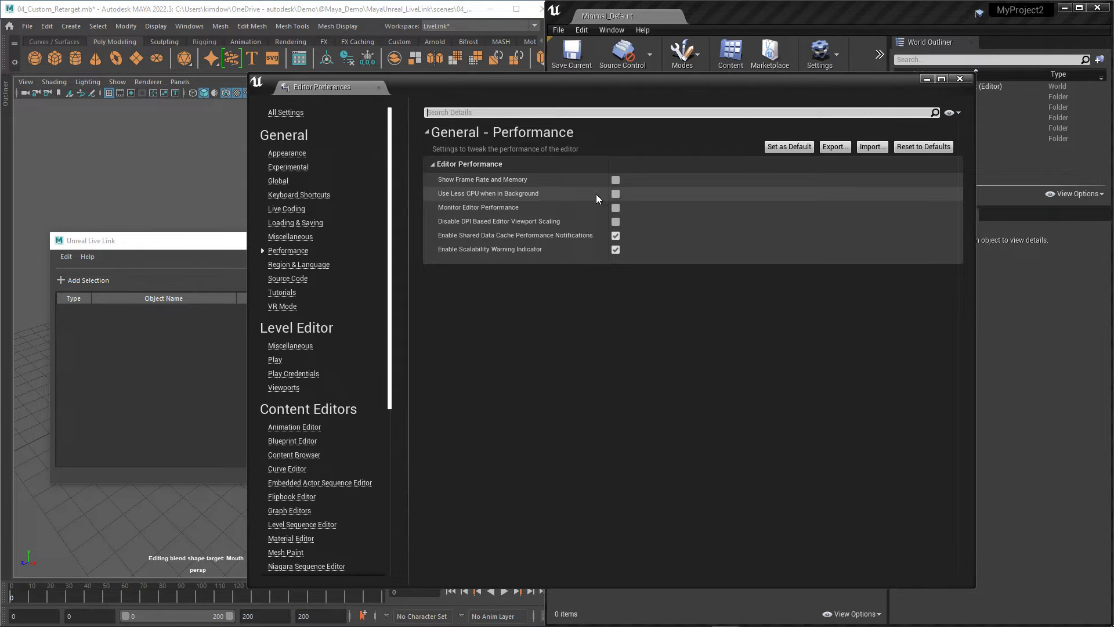
left_click(966, 78)
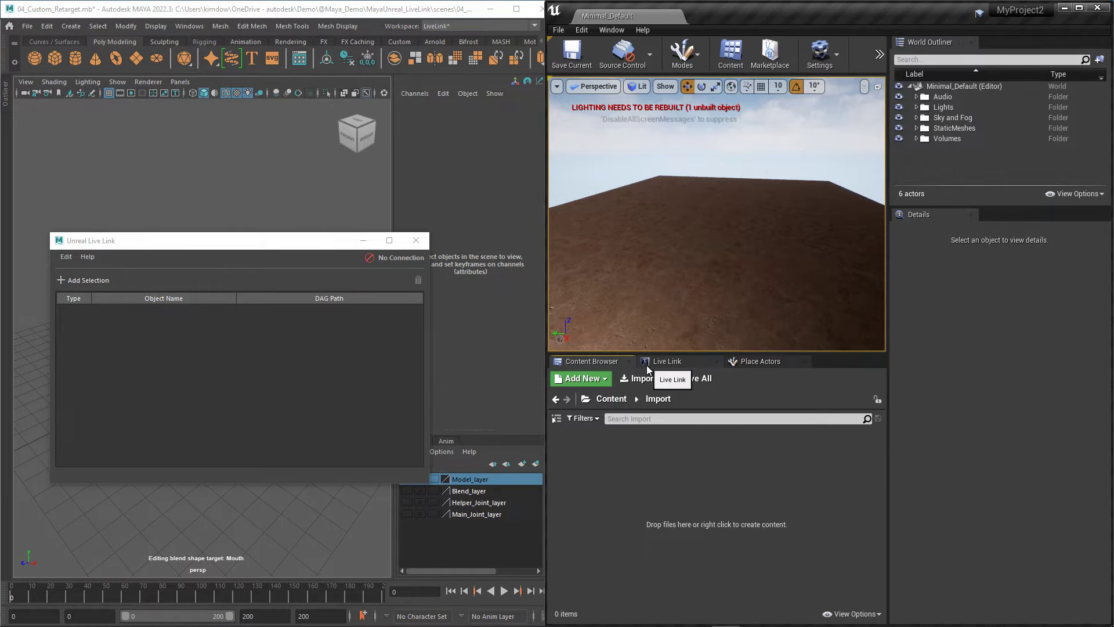
Show the Live Link panel in Unreal and shift Maya's Unreal Live Link window slightly upward.
left_click(611, 30)
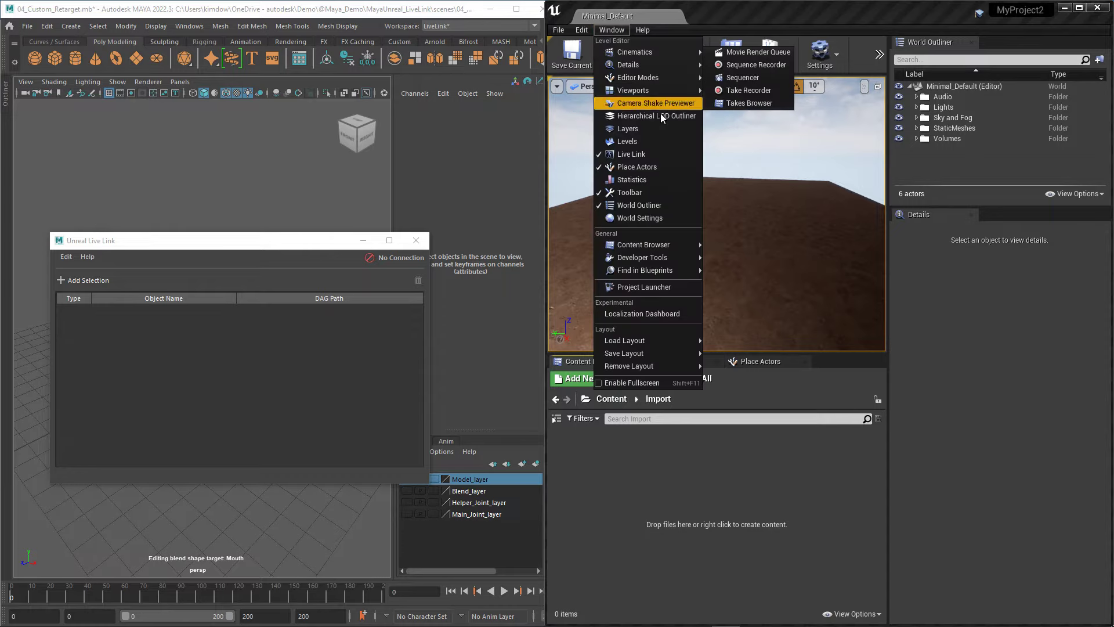
left_click(631, 445)
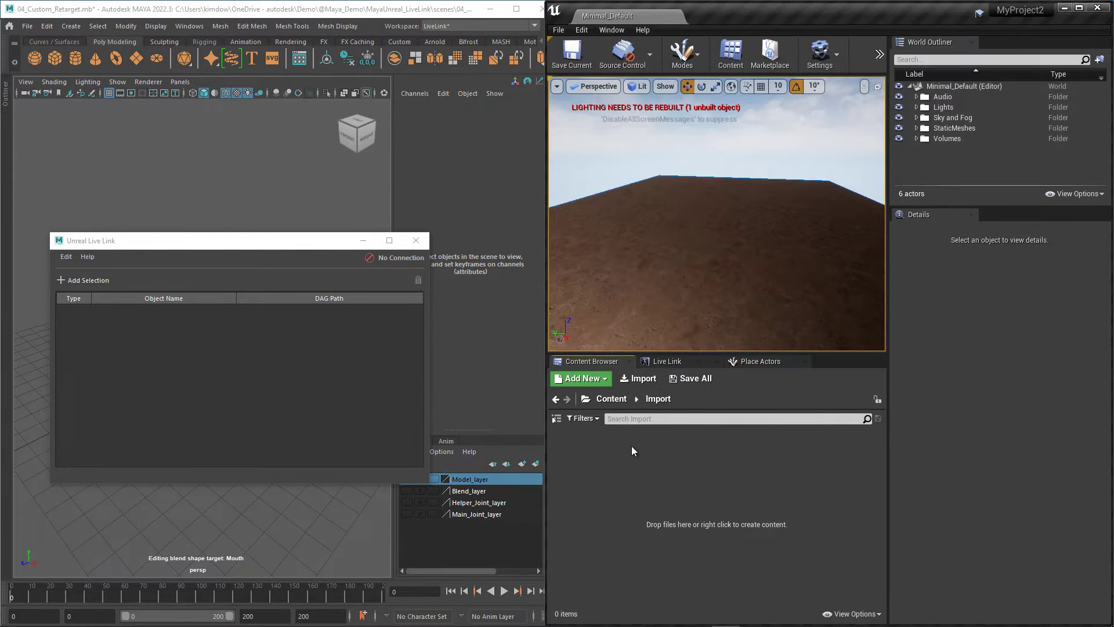
left_click(671, 361)
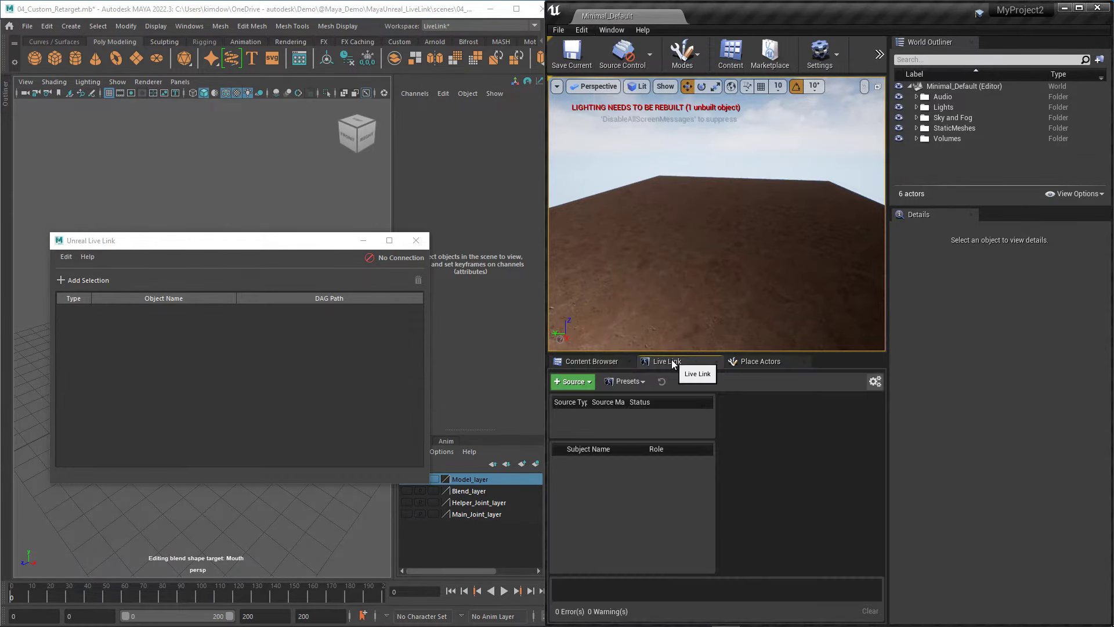
mouse_move(197, 240)
left_mouse_down()
mouse_move(214, 232)
mouse_move(196, 220)
left_mouse_up()
left_click(666, 450)
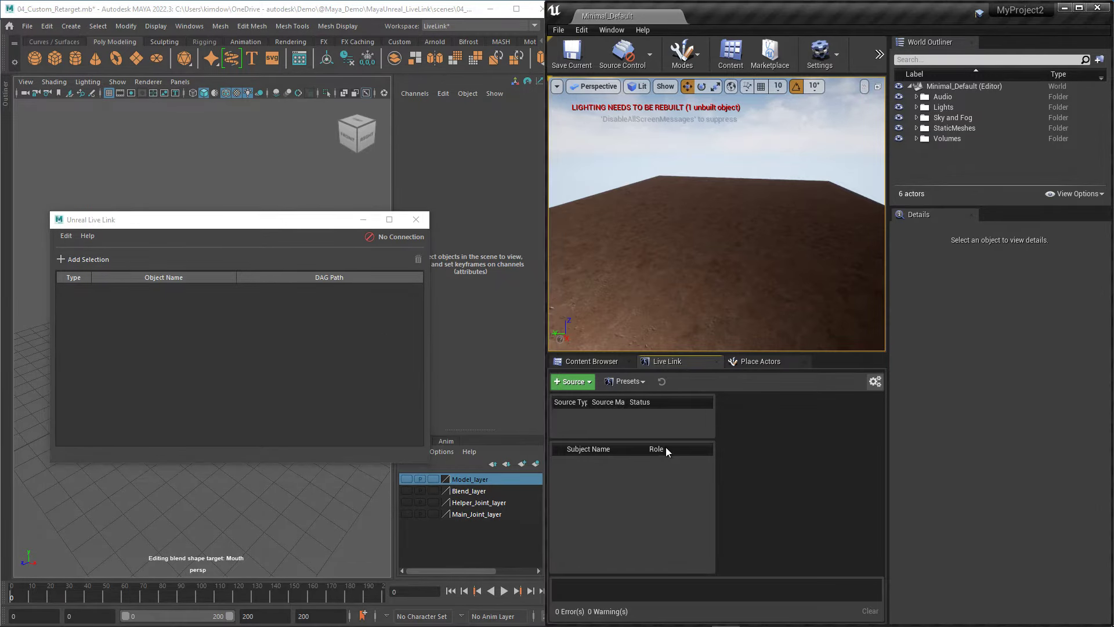
Add the Maya Live Link message bus source in Unreal to connect it with Maya.
left_click(578, 383)
mouse_move(622, 421)
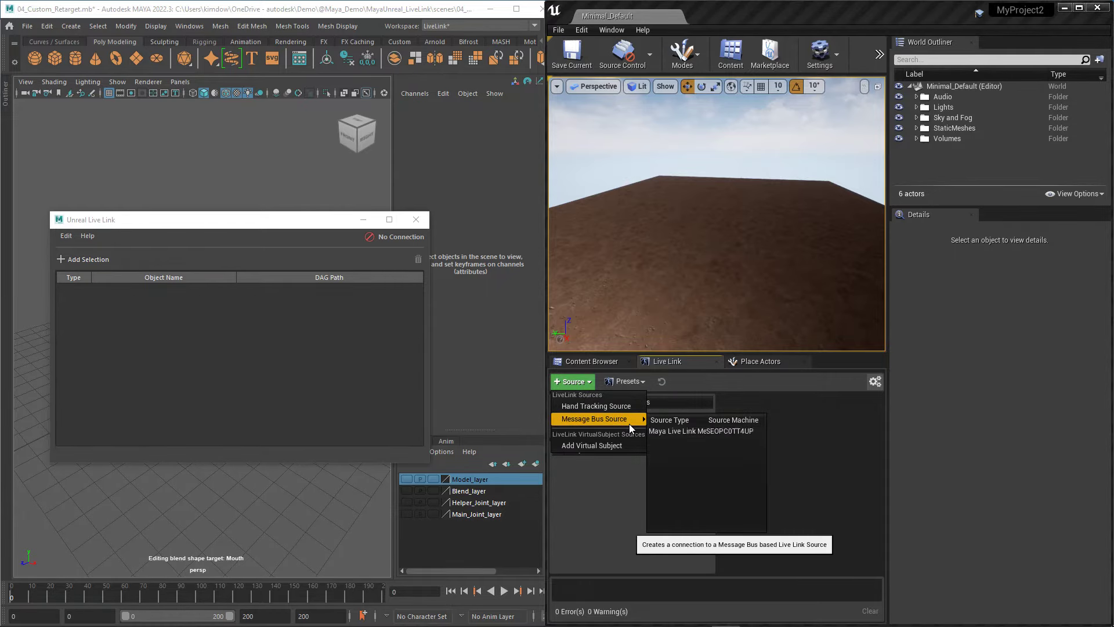
left_click(705, 430)
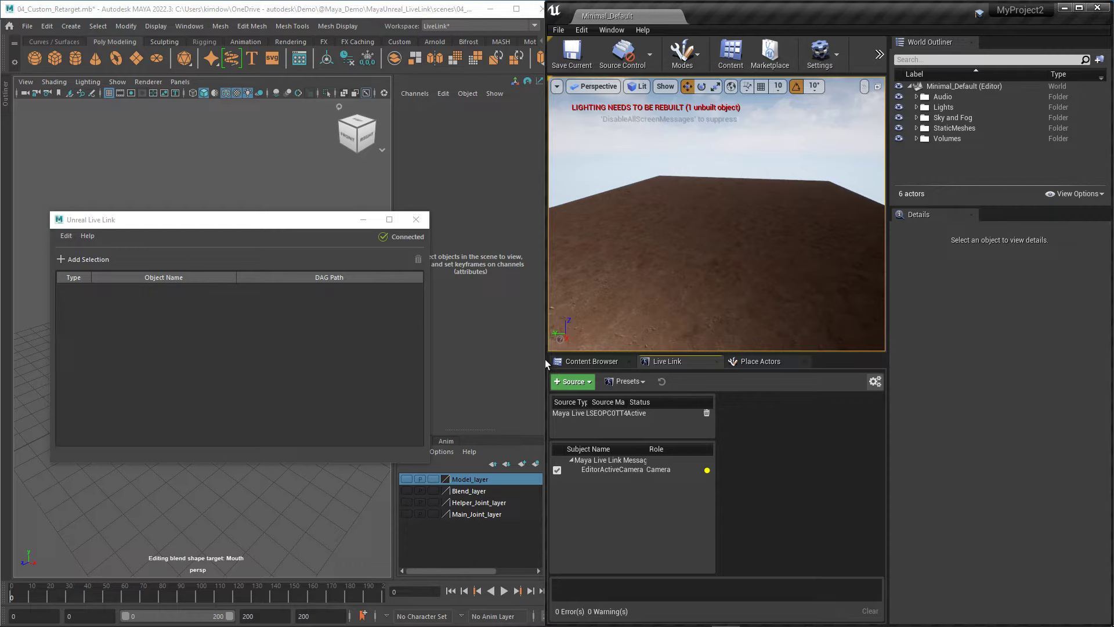
Minimize Maya's Unreal Live Link window, create a polygon cube and set its width, height and depth to 10.
left_click(363, 218)
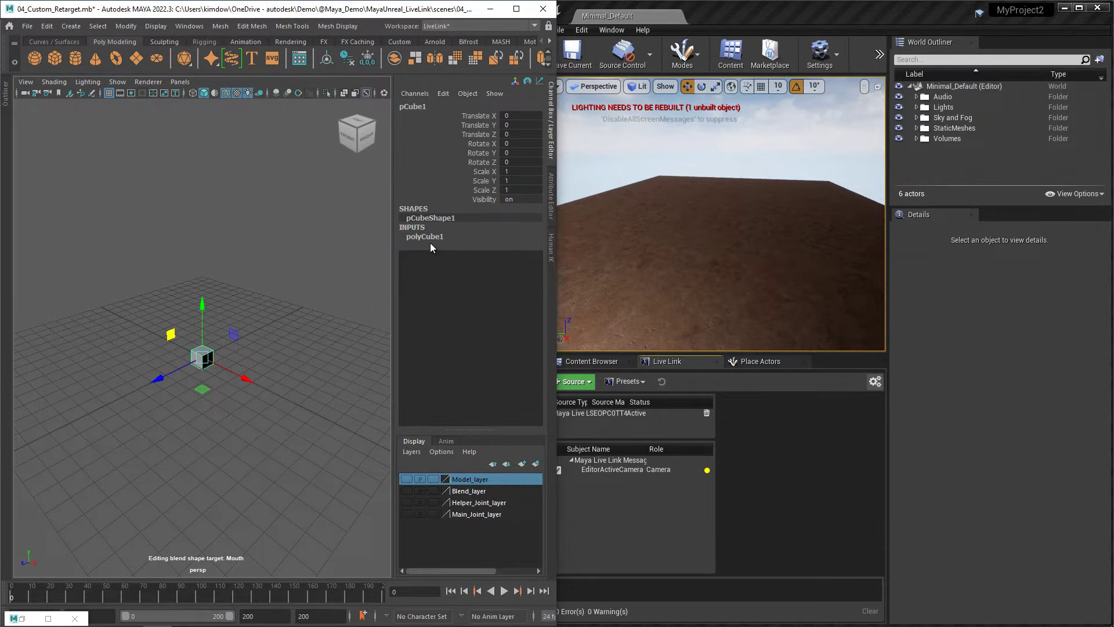
left_click(428, 238)
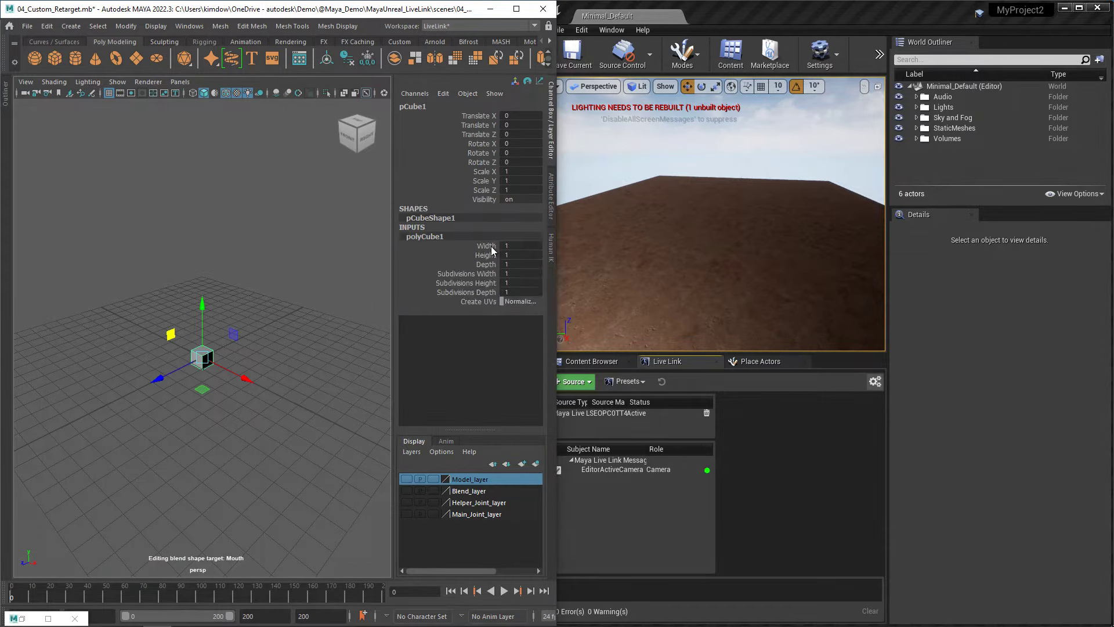
left_click_drag(520, 250, 524, 264)
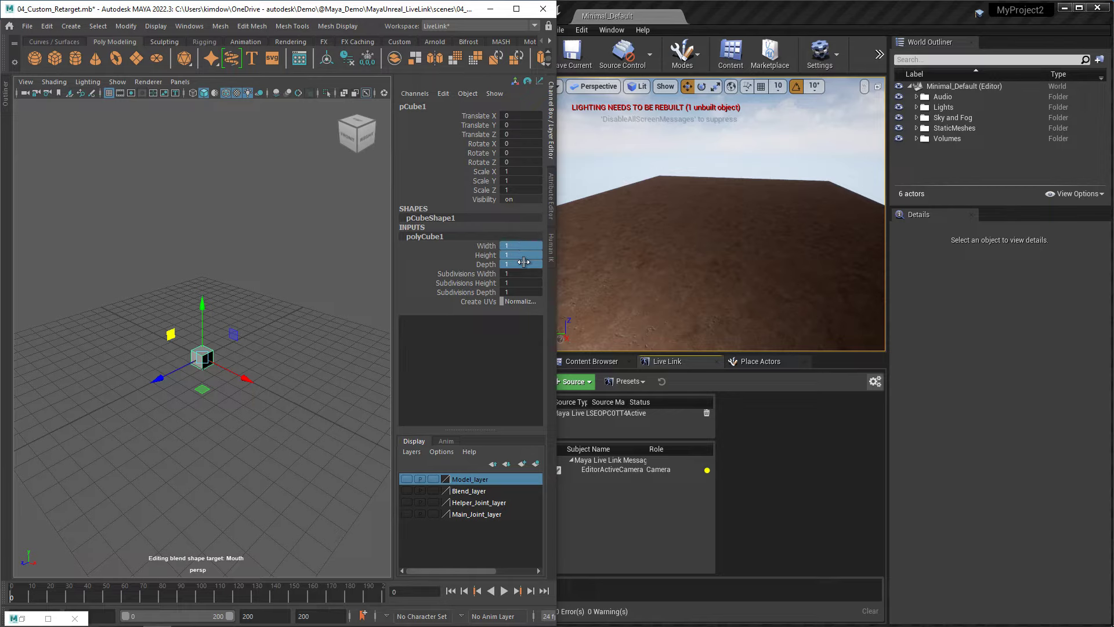
type("10")
key("Return")
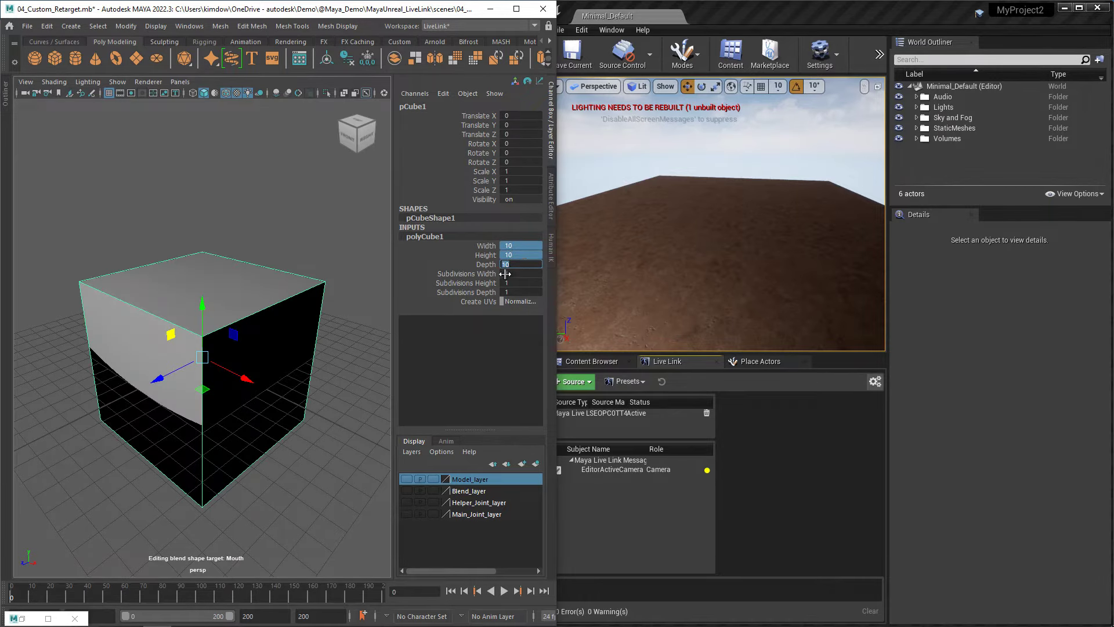
Send the selected cube to Unreal, choosing D:\Unreal_Project\MyProject2\Content\Import as the destination project folder.
left_click_drag(247, 350, 250, 290, "alt")
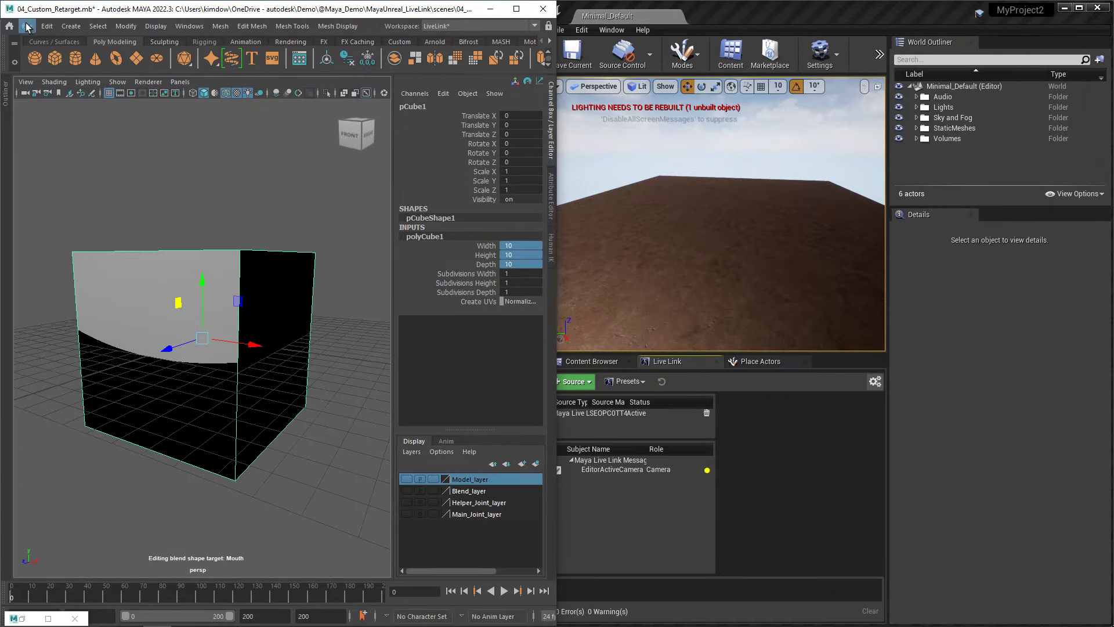
left_click(27, 27)
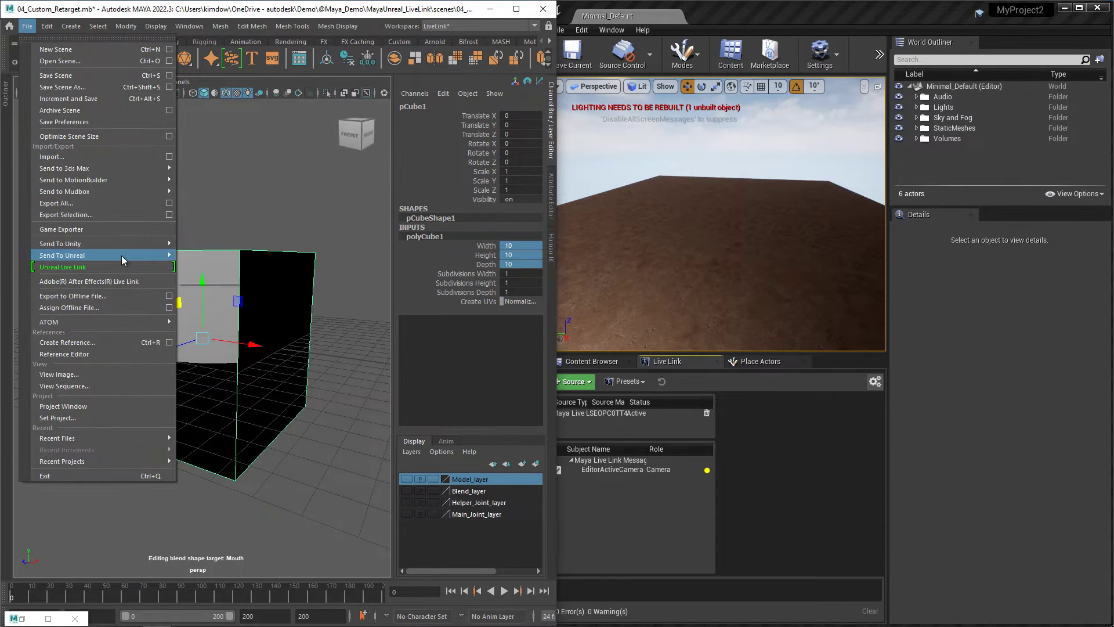
mouse_move(121, 256)
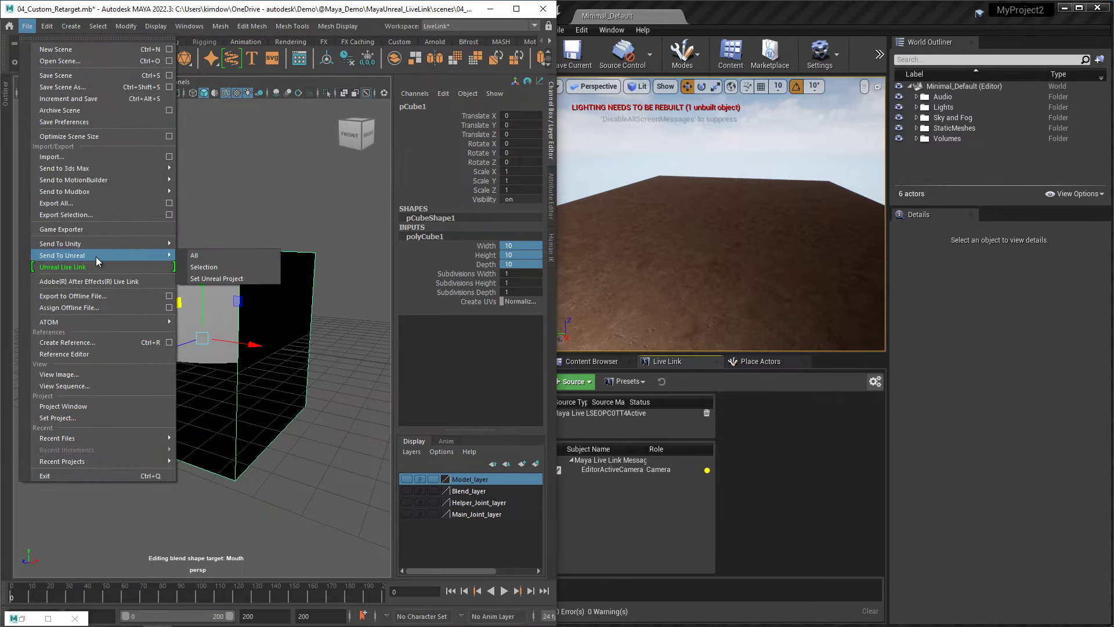
left_click(214, 270)
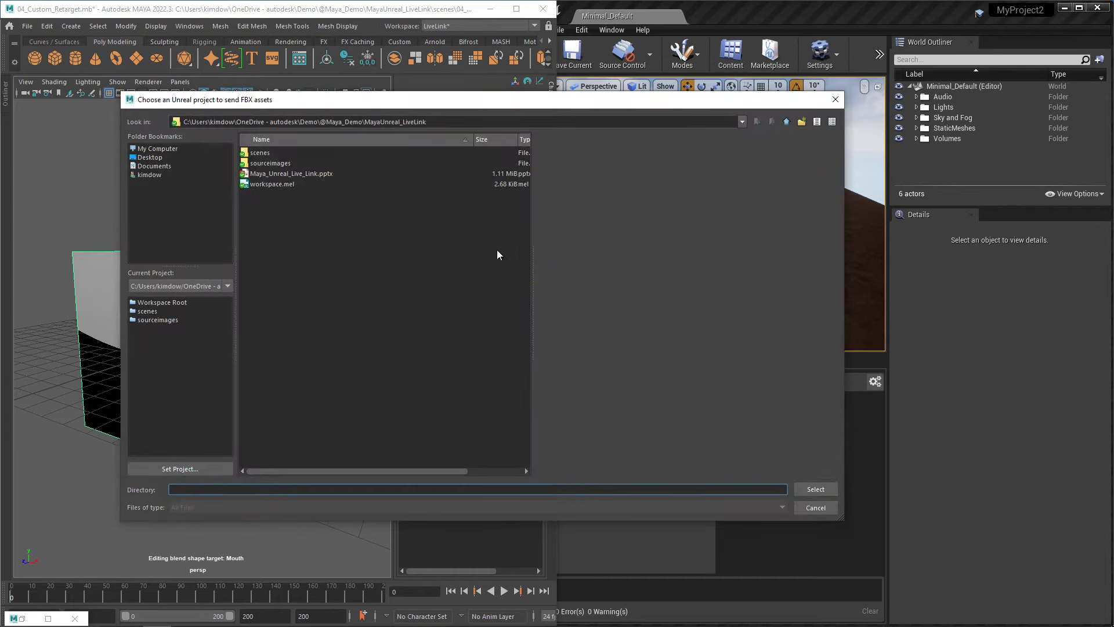
left_click(165, 148)
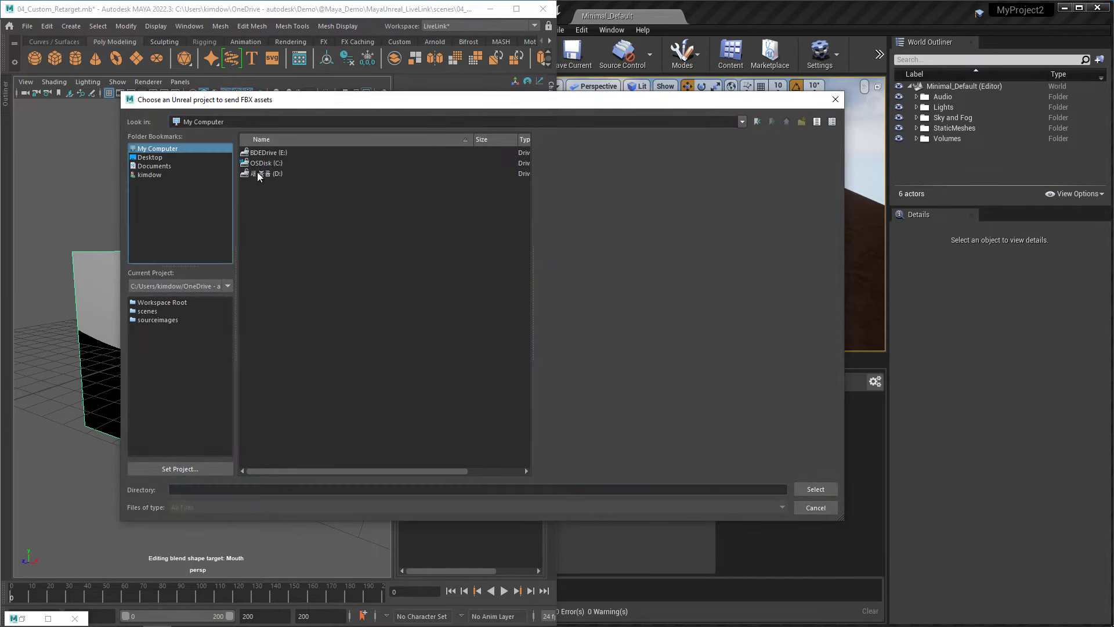
left_click(263, 172)
double_click(263, 173)
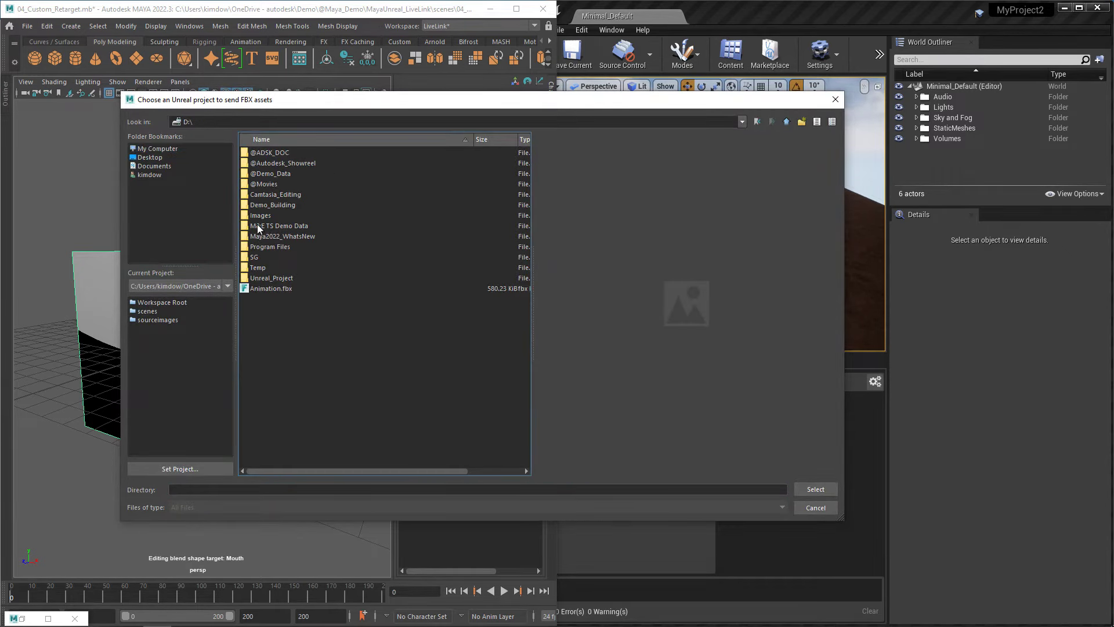
double_click(262, 278)
double_click(258, 164)
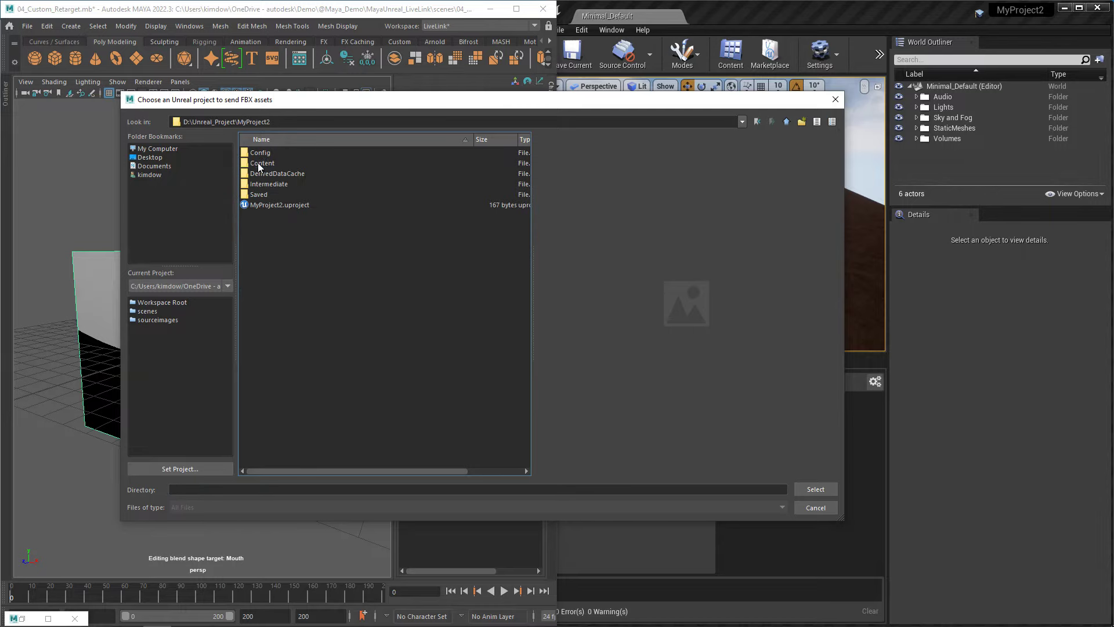
double_click(262, 162)
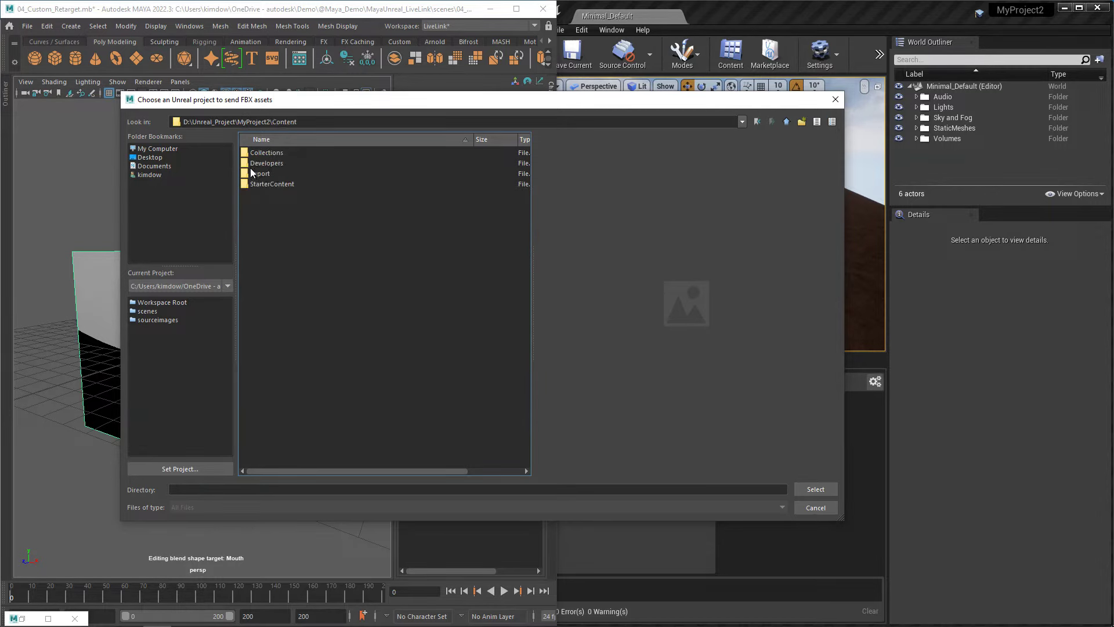
double_click(249, 172)
left_click(812, 489)
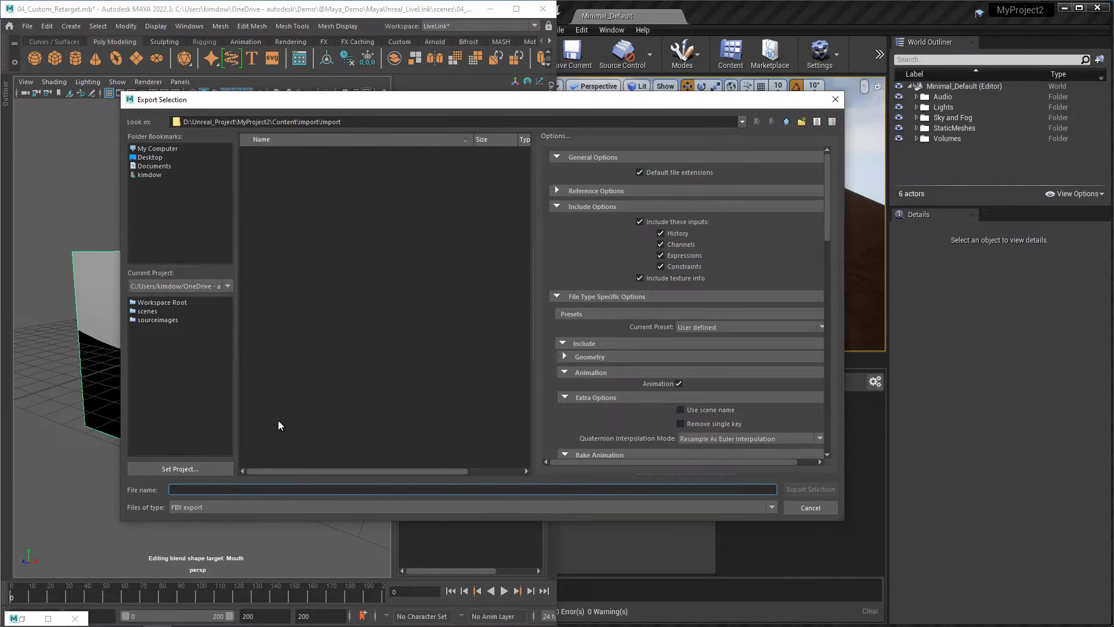
Export the selection as an FBX file named cube and dismiss the export warnings.
type("cube")
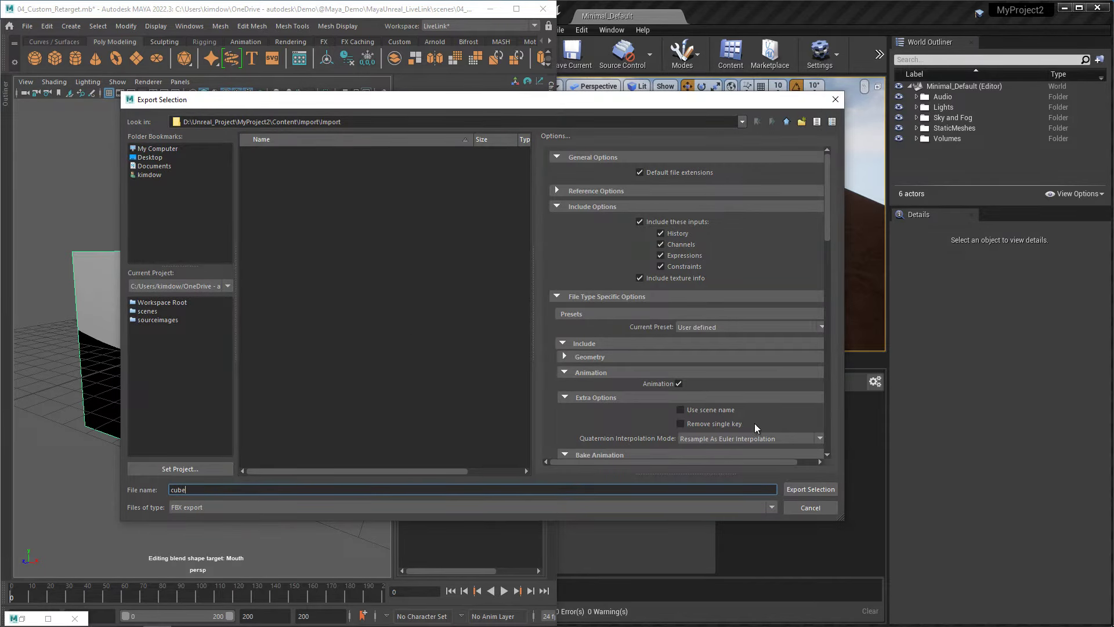
left_click(792, 489)
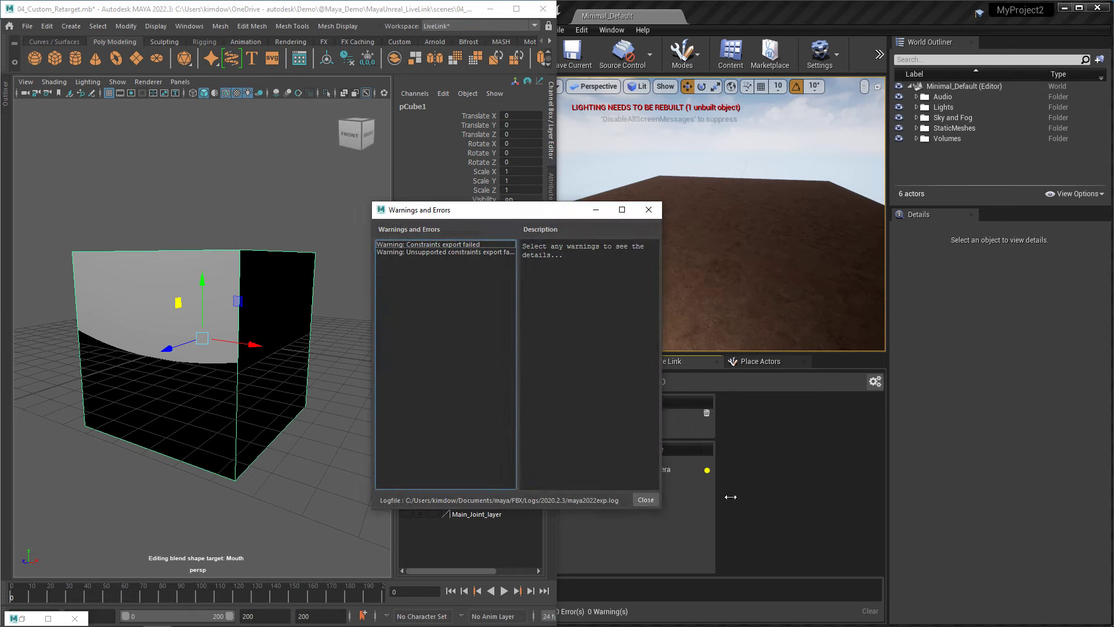
left_click(641, 500)
Switch to Unreal, open the inner Import content folder, import the detected cube file with the default FBX options, and close the message log.
left_click(742, 516)
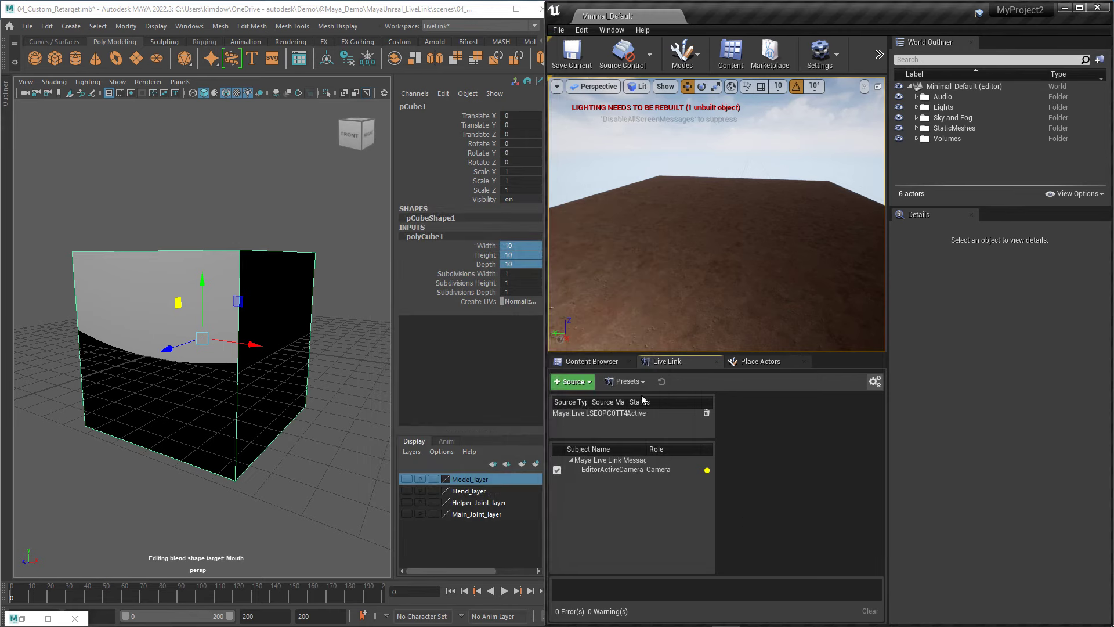
left_click(598, 361)
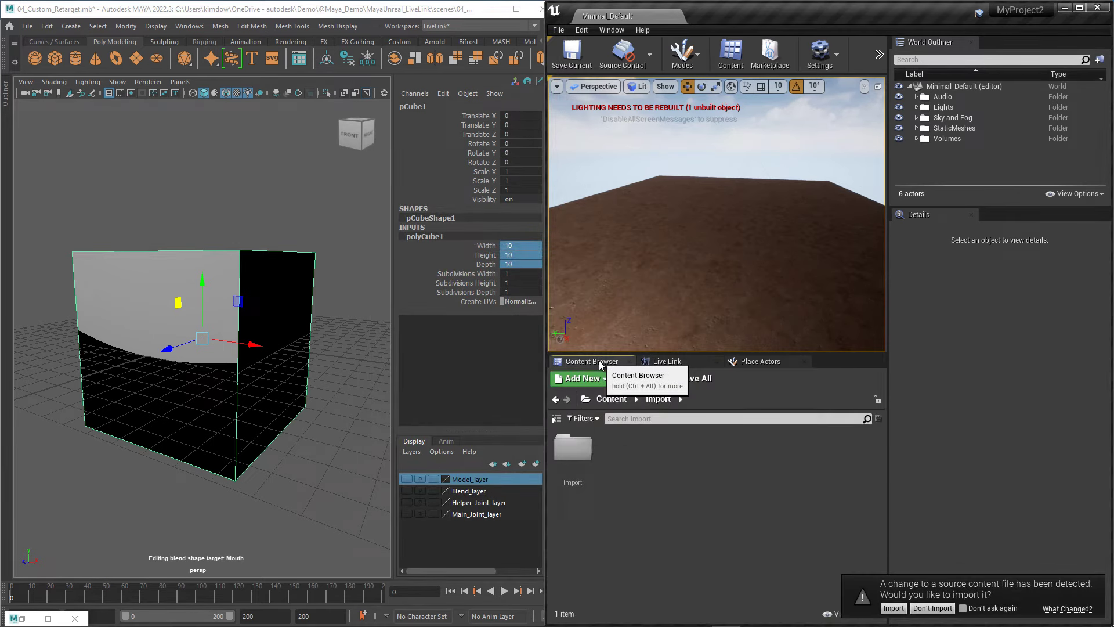
double_click(573, 448)
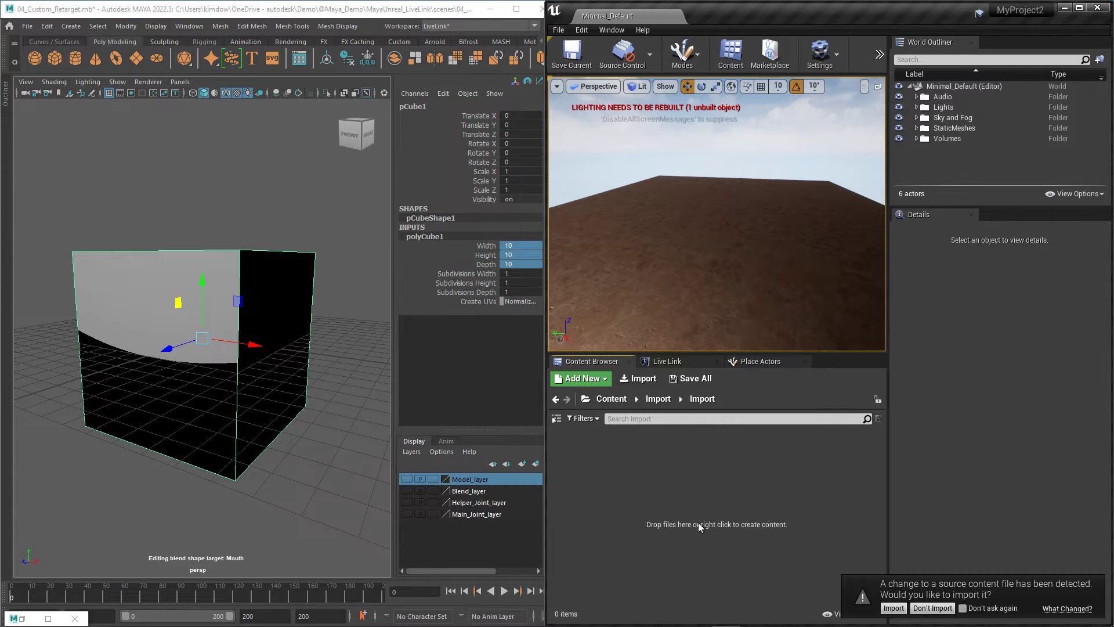
left_click(892, 608)
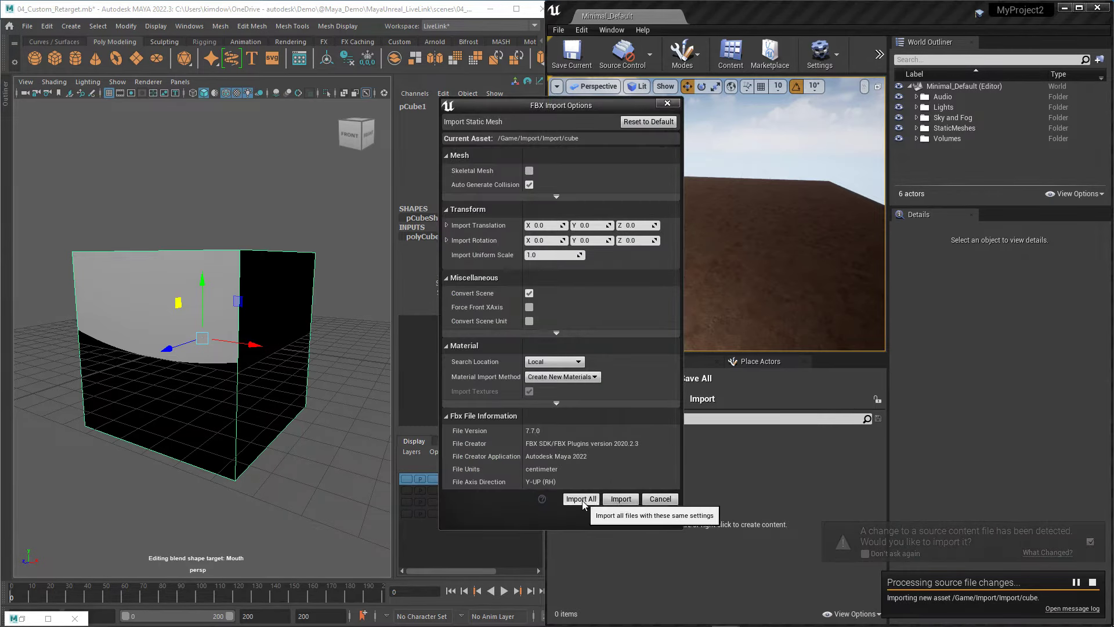
left_click(582, 499)
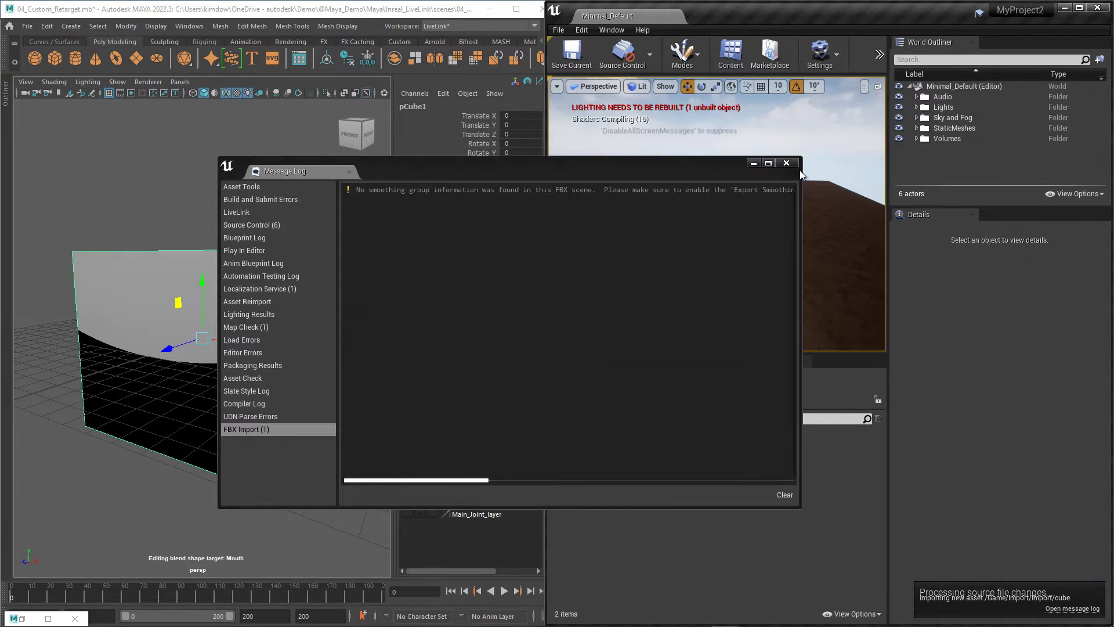
left_click(786, 163)
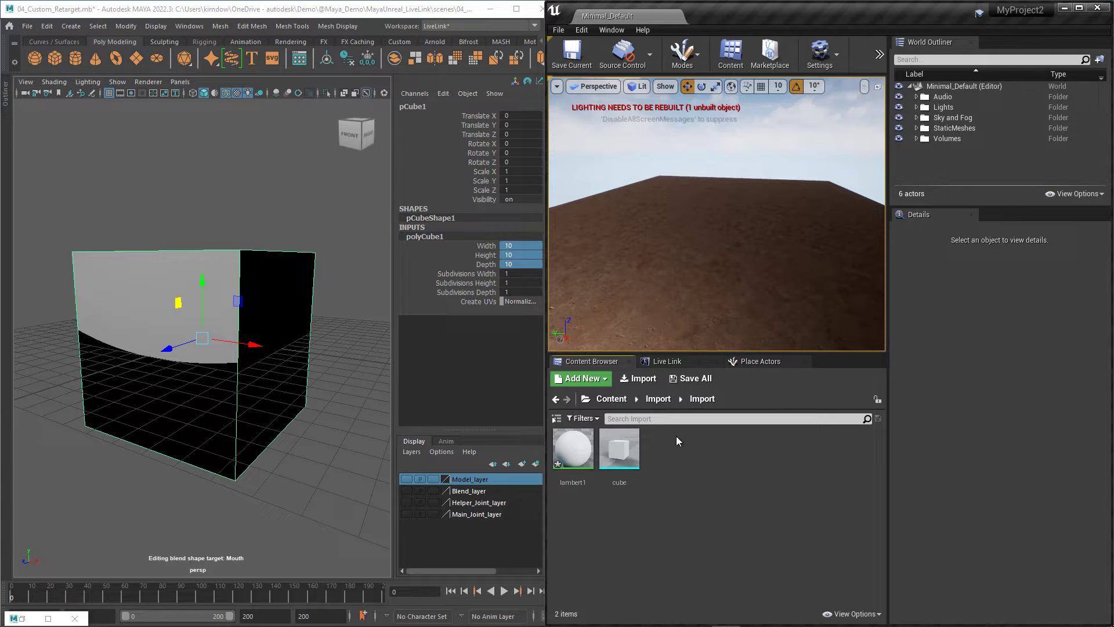
Place the imported cube mesh in the Unreal level and set its location to 0, 0, 0.
mouse_move(630, 451)
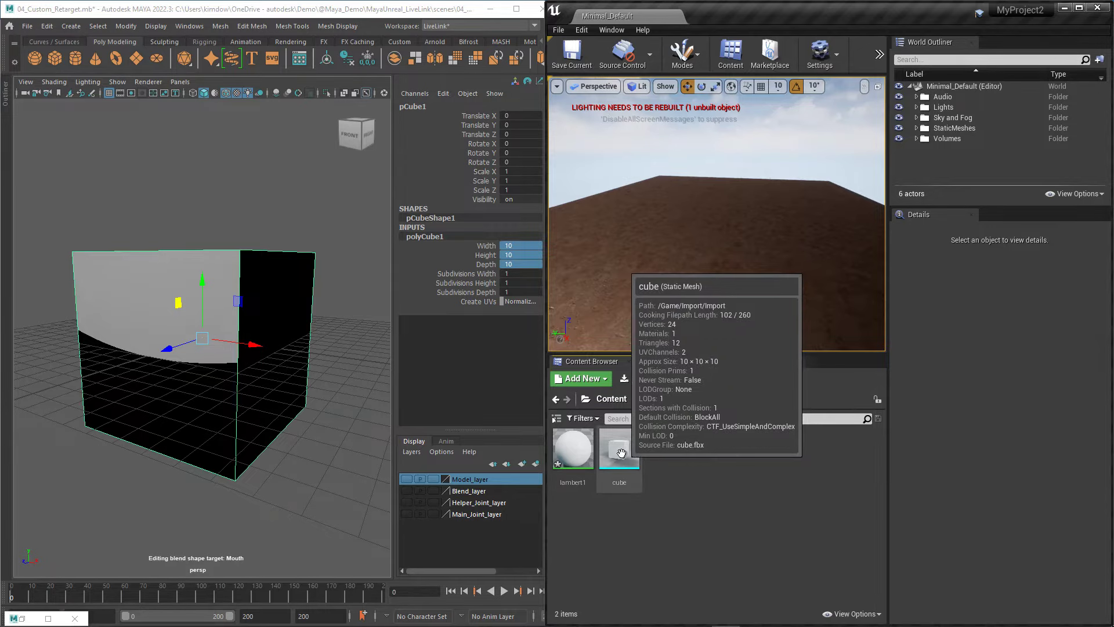
left_click_drag(618, 455, 702, 261)
left_click(982, 338)
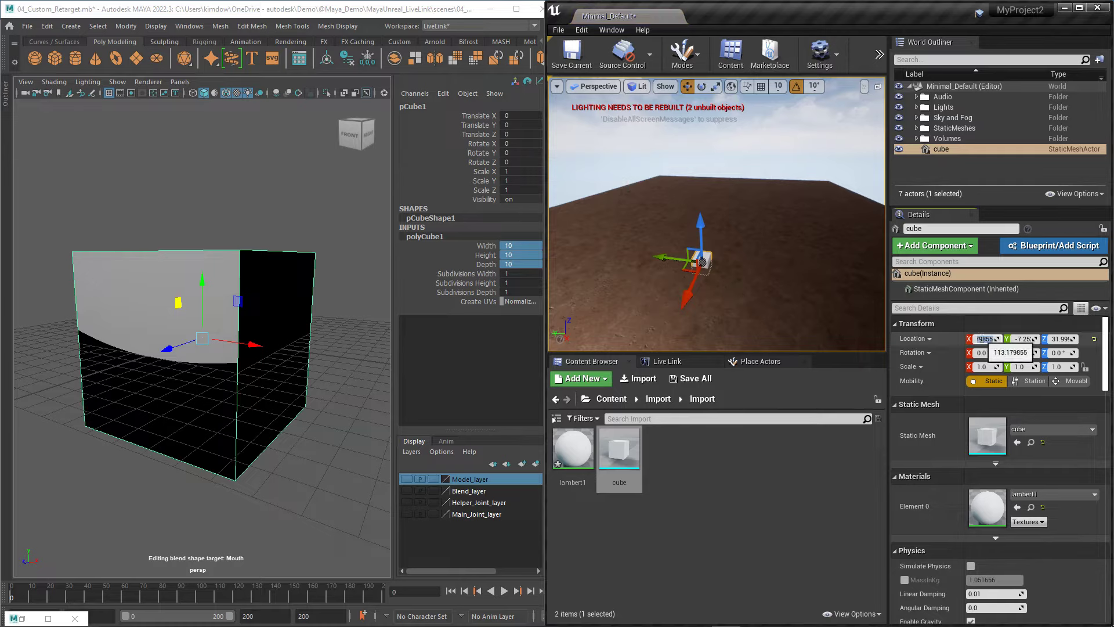
type("0")
key("Tab")
type("0")
key("Tab")
key("Return")
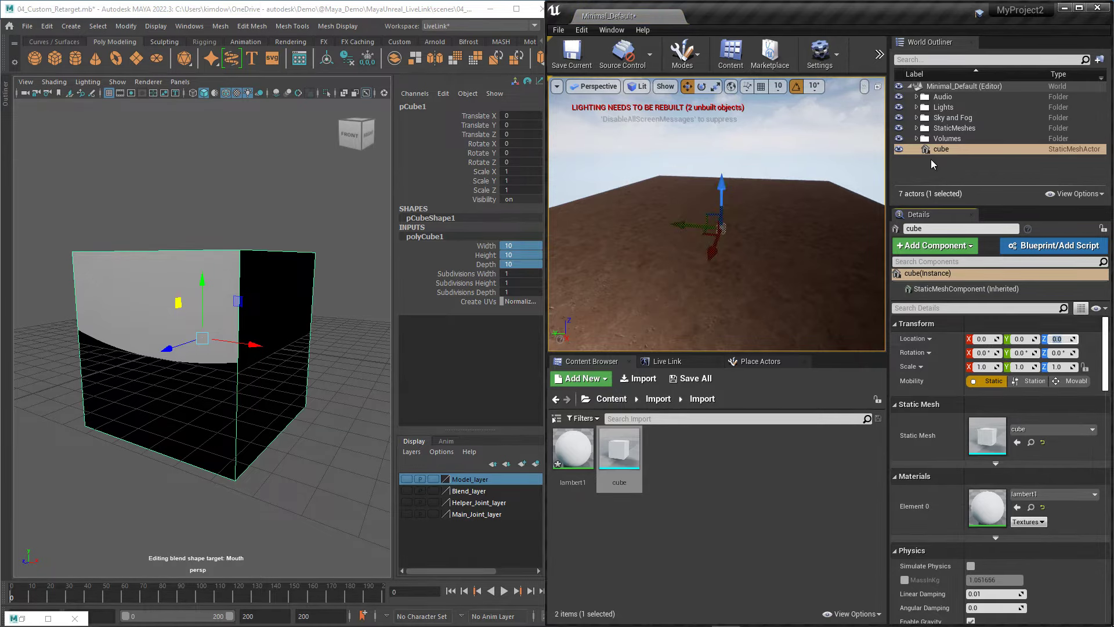
Hide the StaticMeshes folder in the level and frame the cube in the viewport.
left_click(898, 129)
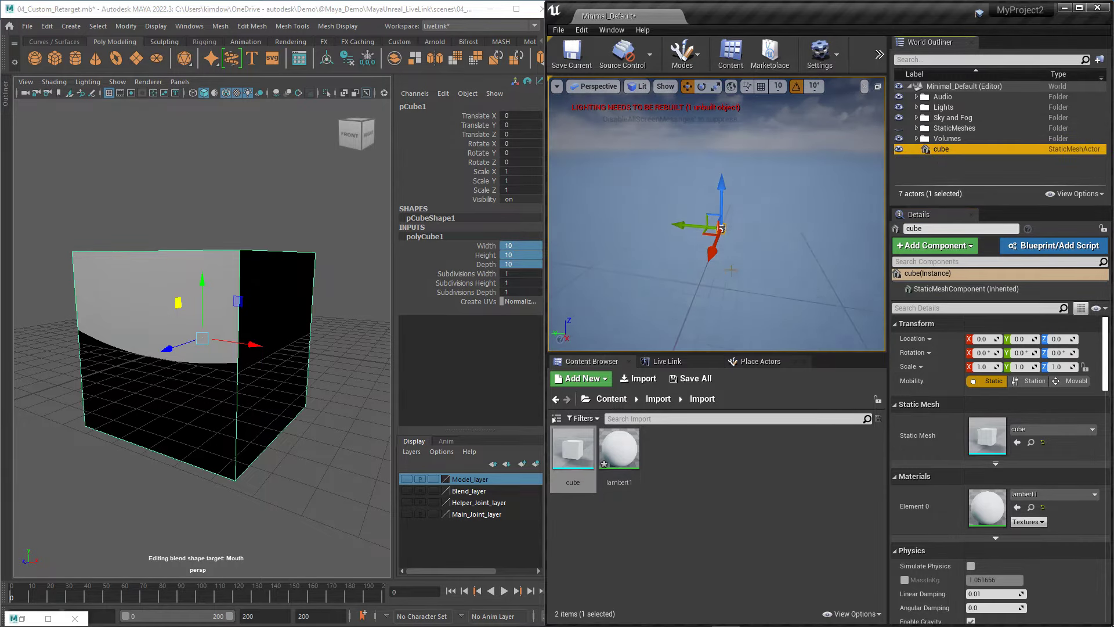
key("f")
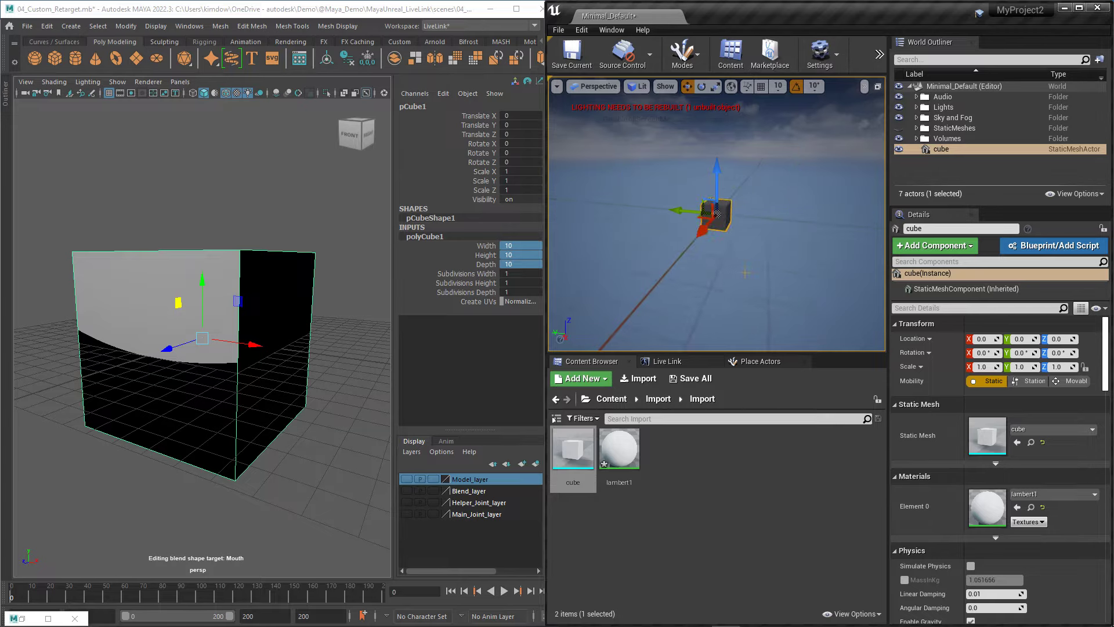
left_click_drag(753, 274, 703, 257, "alt")
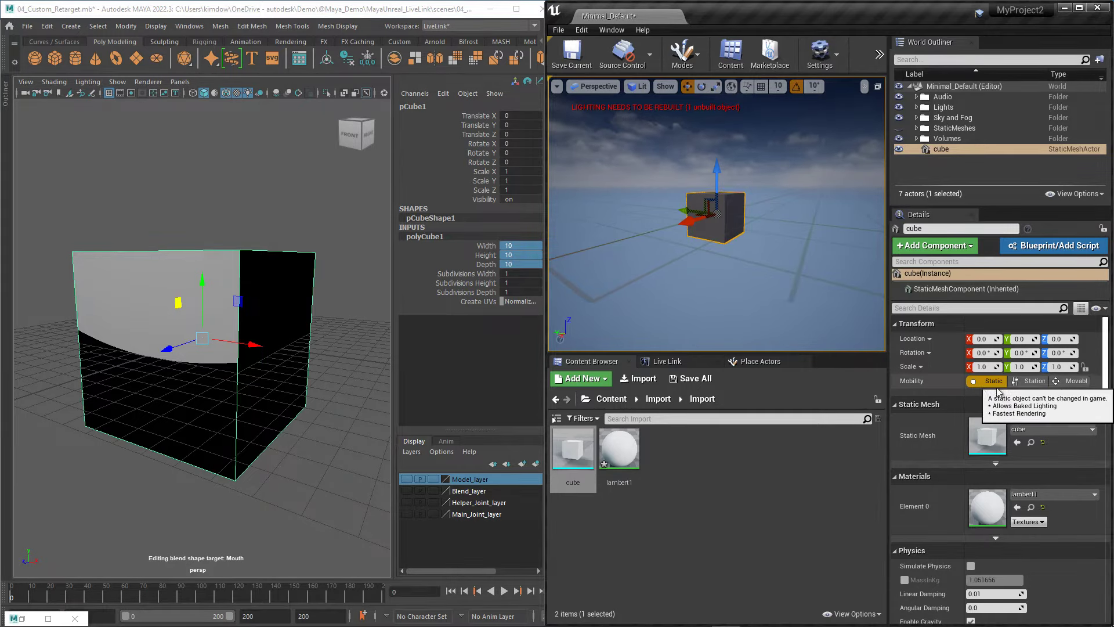
Set the cube's mobility to Movable and add a Live Link Controller component to it.
left_click(1078, 387)
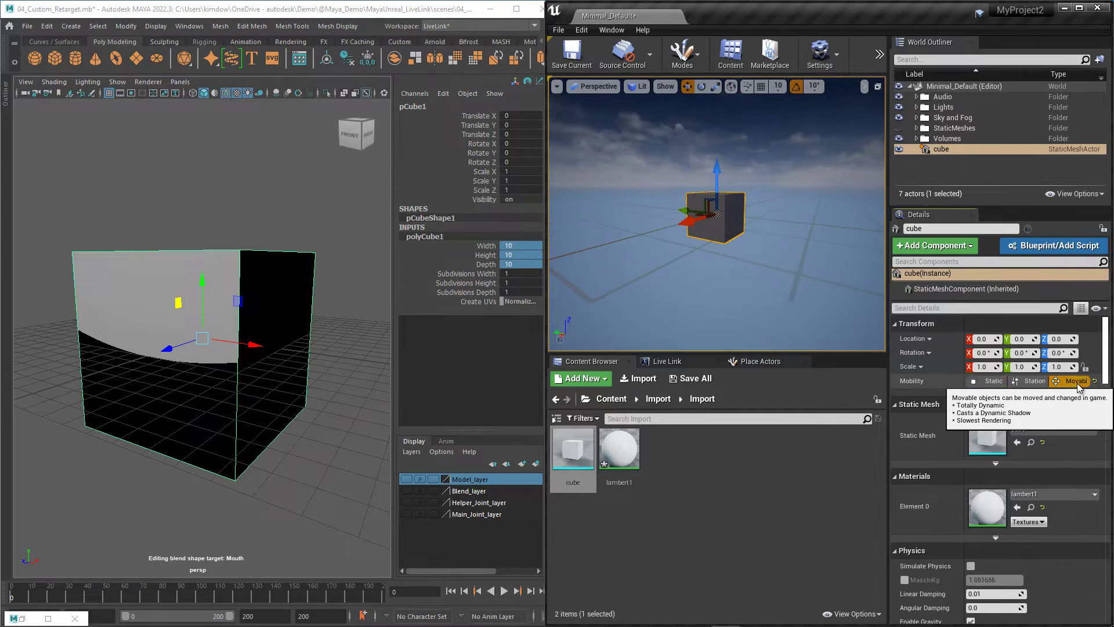
left_click(940, 248)
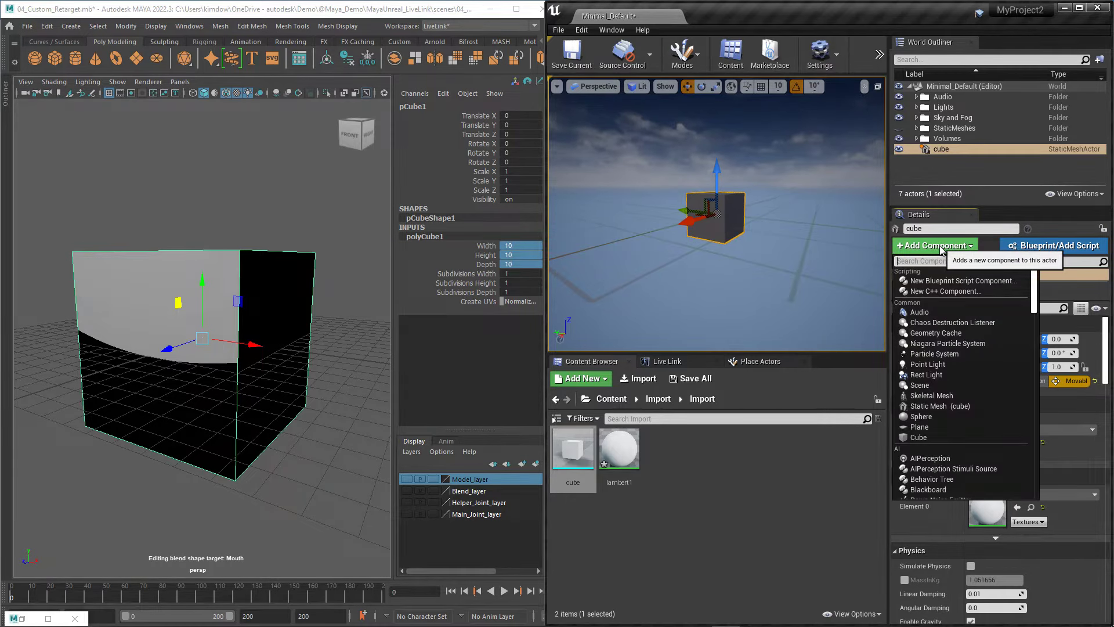
type("live")
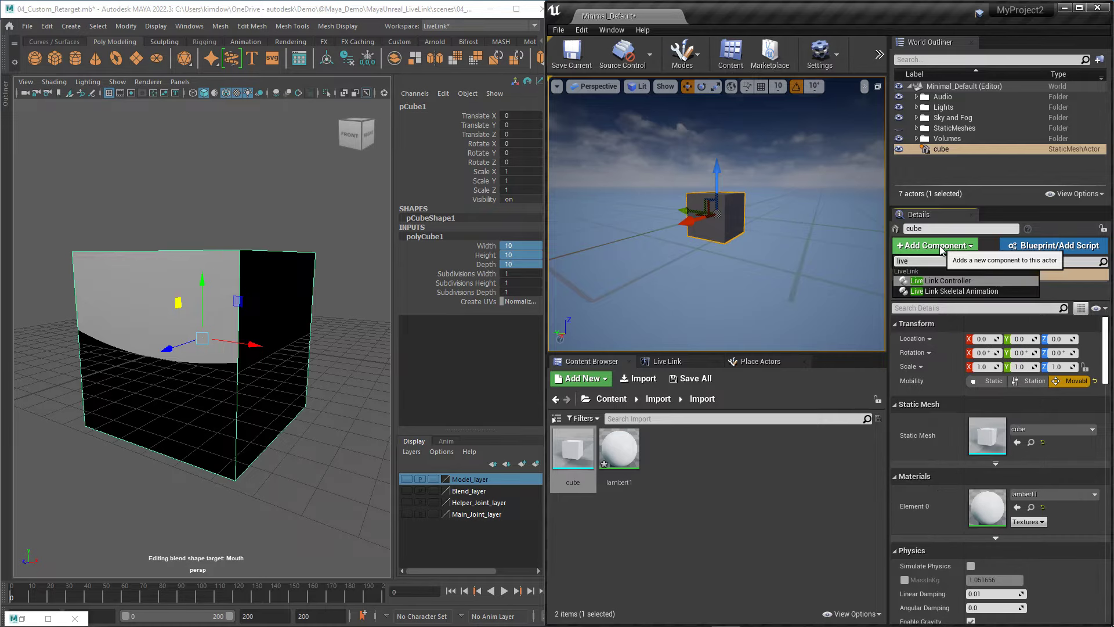
left_click(948, 280)
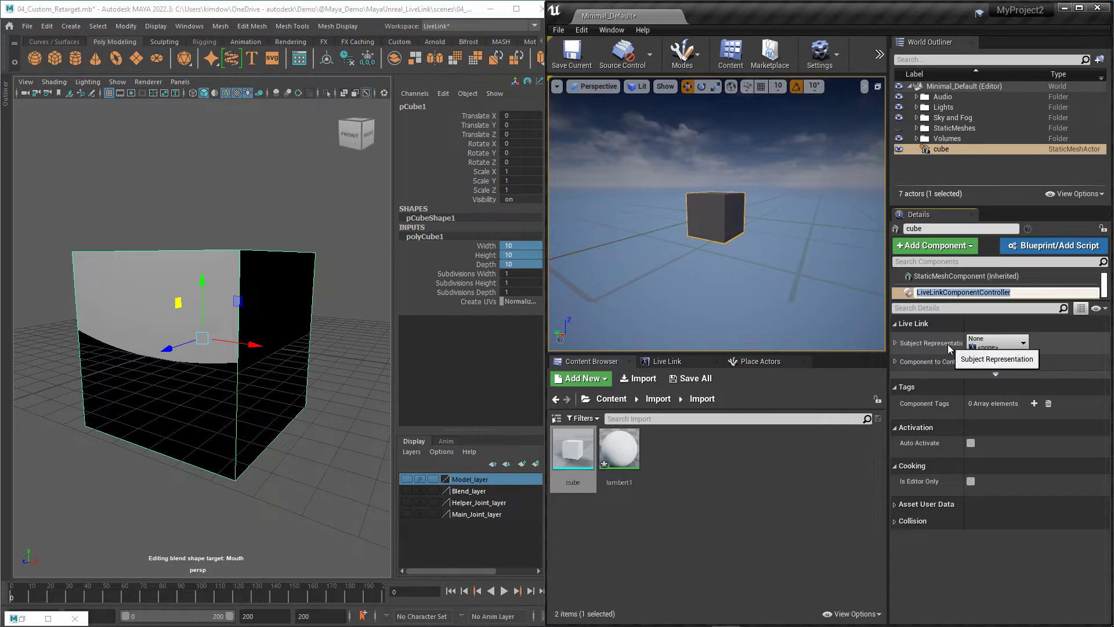
Check which subjects are available for the Live Link controller's Subject Representation, and close the list without choosing one.
left_click(995, 344)
left_click(993, 343)
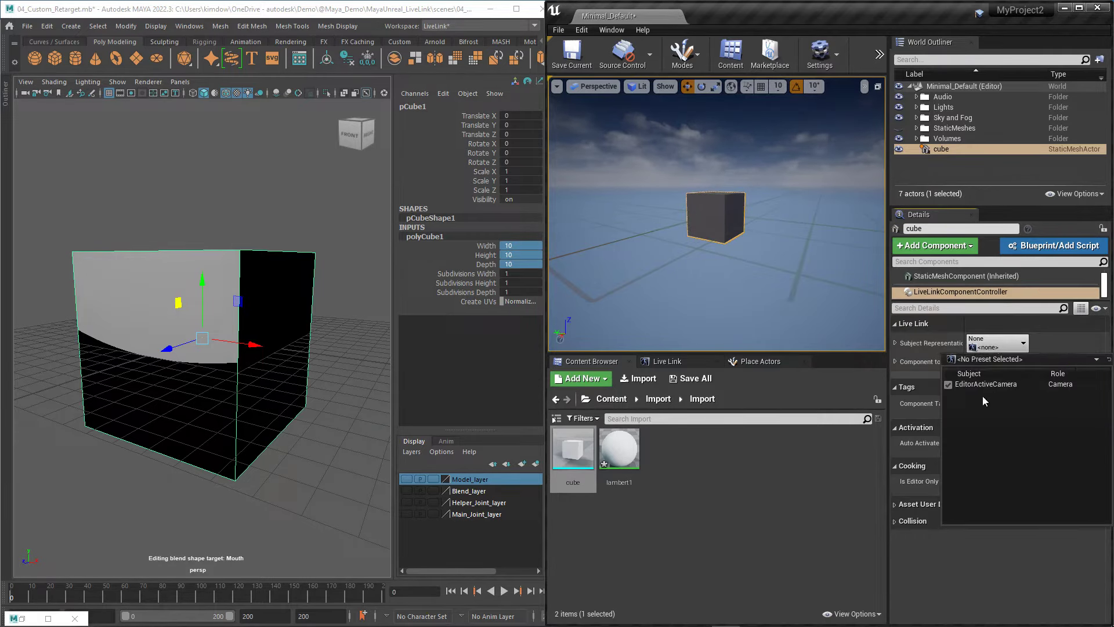
left_click(974, 566)
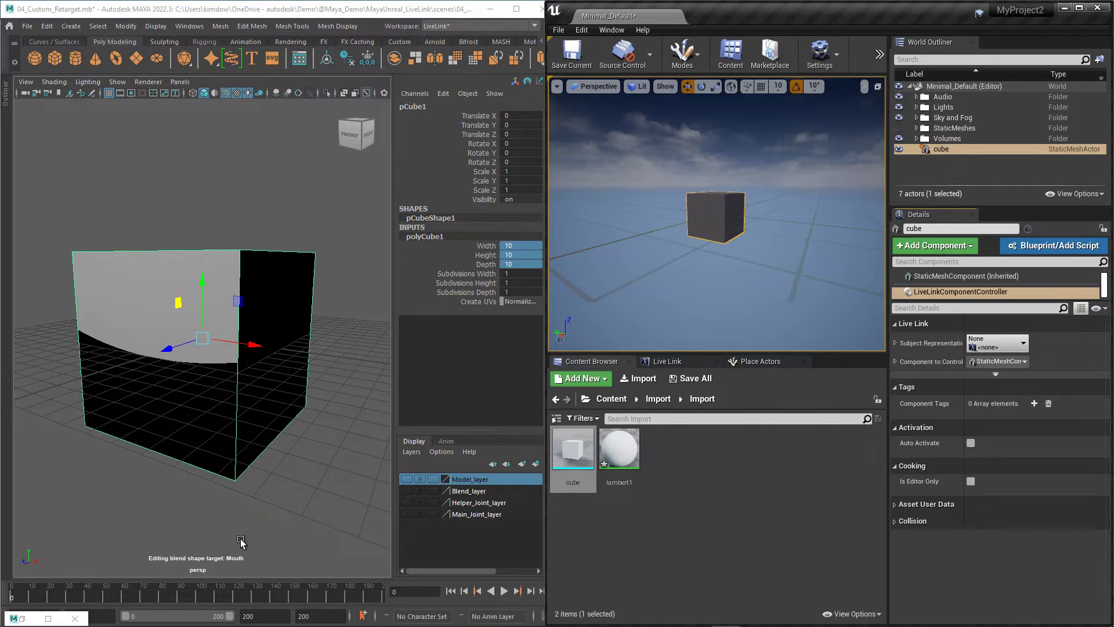
Restore Maya's Unreal Live Link window, move it below the cube's upper part, and add the selected pCube1 to its object list.
double_click(29, 616)
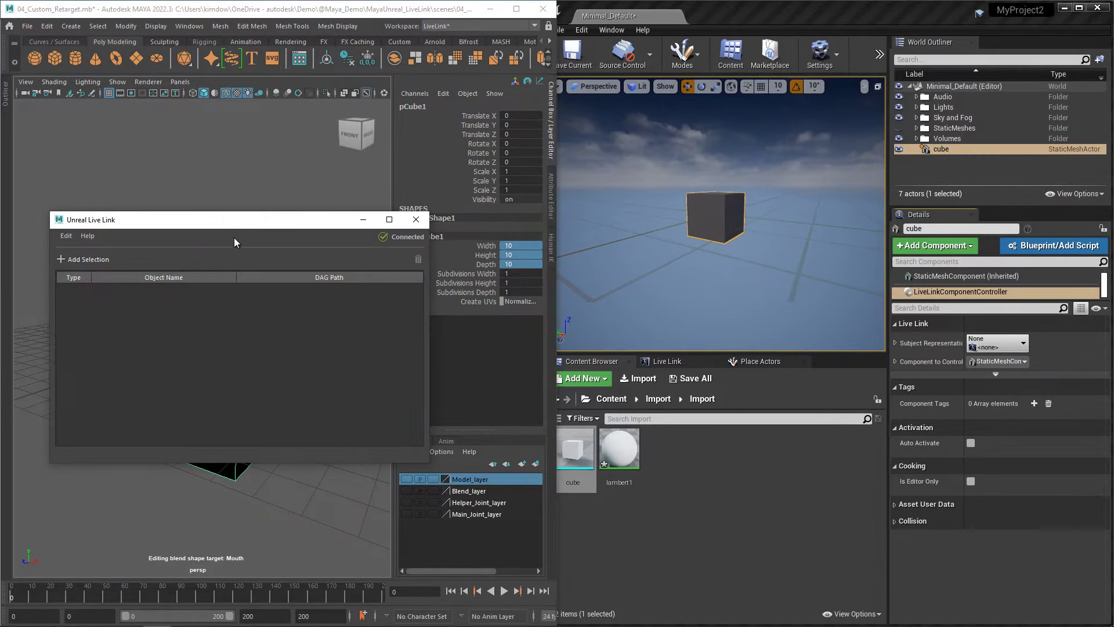
left_click_drag(212, 226, 277, 308)
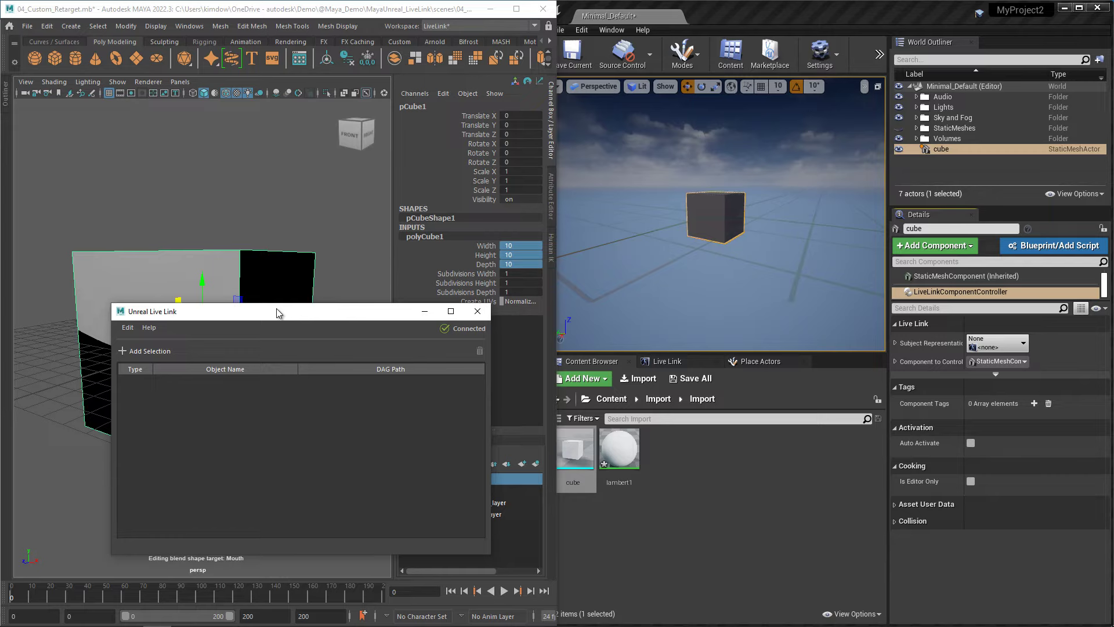
left_click(211, 204)
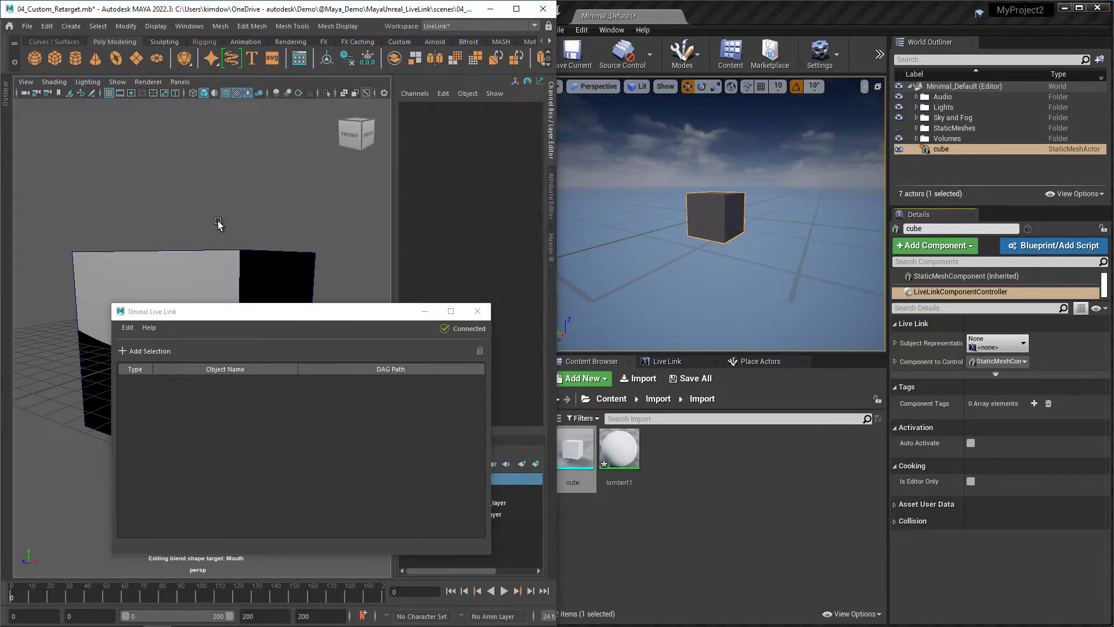
left_click(216, 257)
left_click(150, 351)
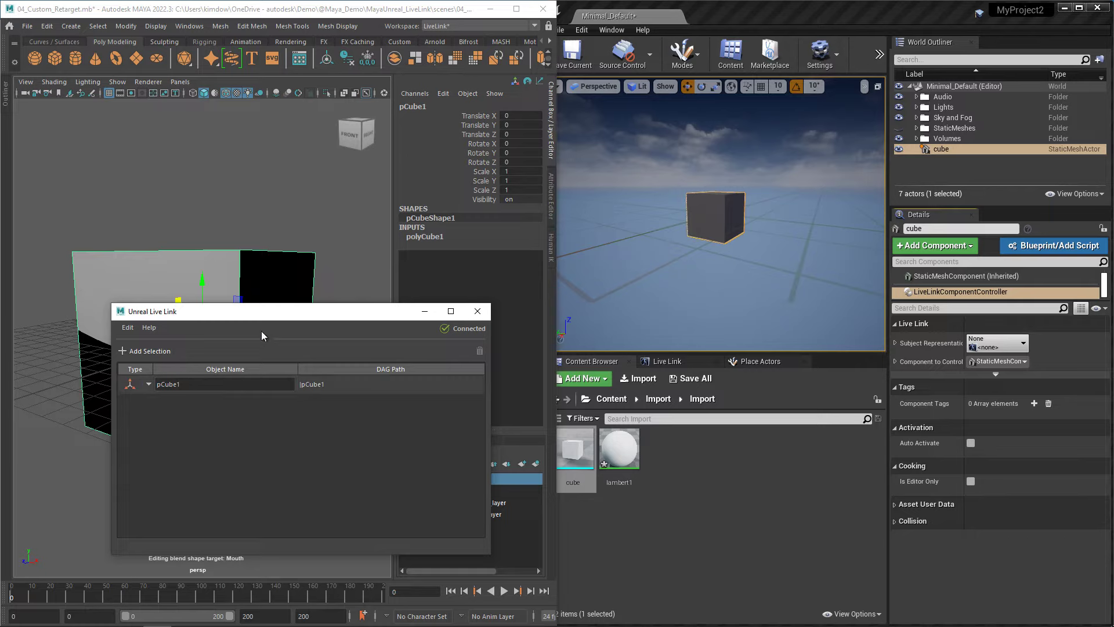
Move Maya's Unreal Live Link window slightly aside and check the subject list in Unreal's Live Link panel.
left_click_drag(269, 317, 215, 327)
left_click(700, 514)
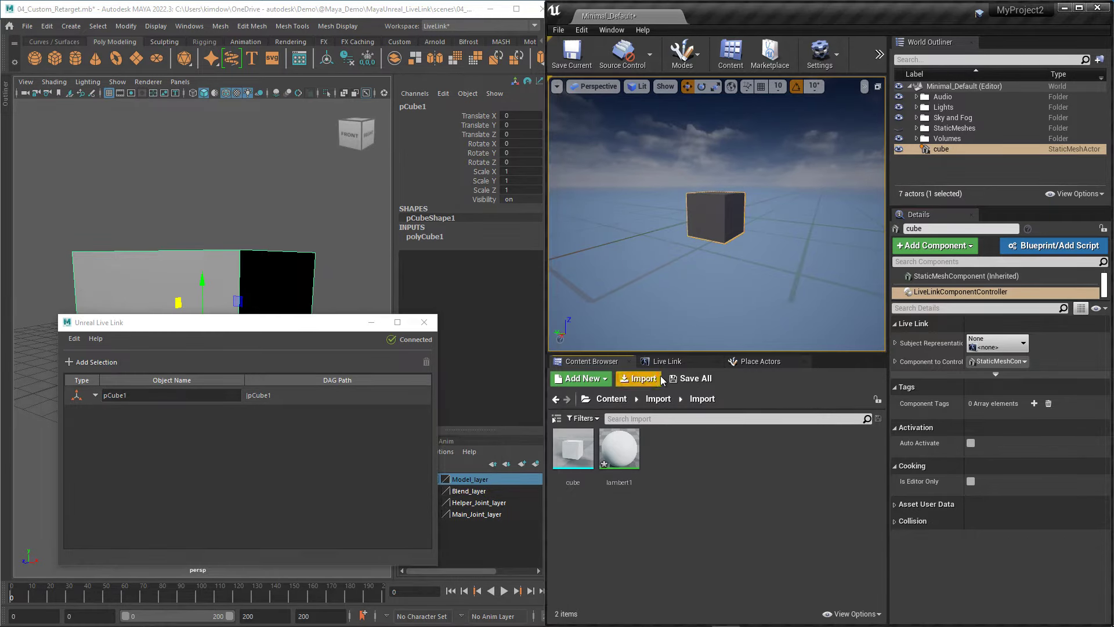
left_click(670, 365)
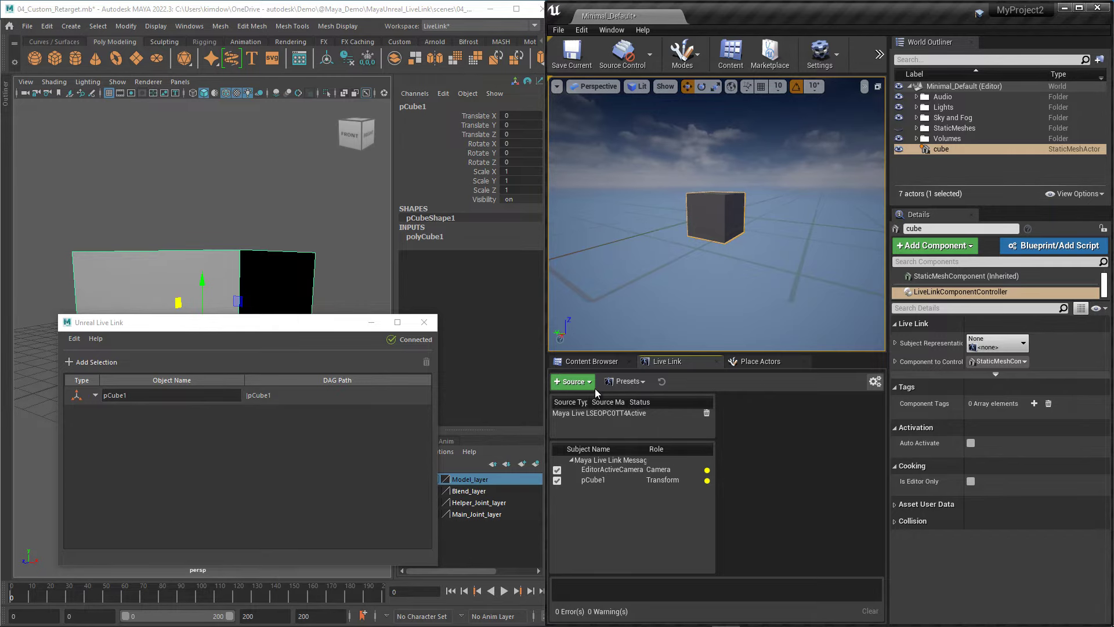
Set the Live Link controller's Subject Representation to pCube1 on the Unreal cube.
left_click(596, 362)
left_click(1012, 347)
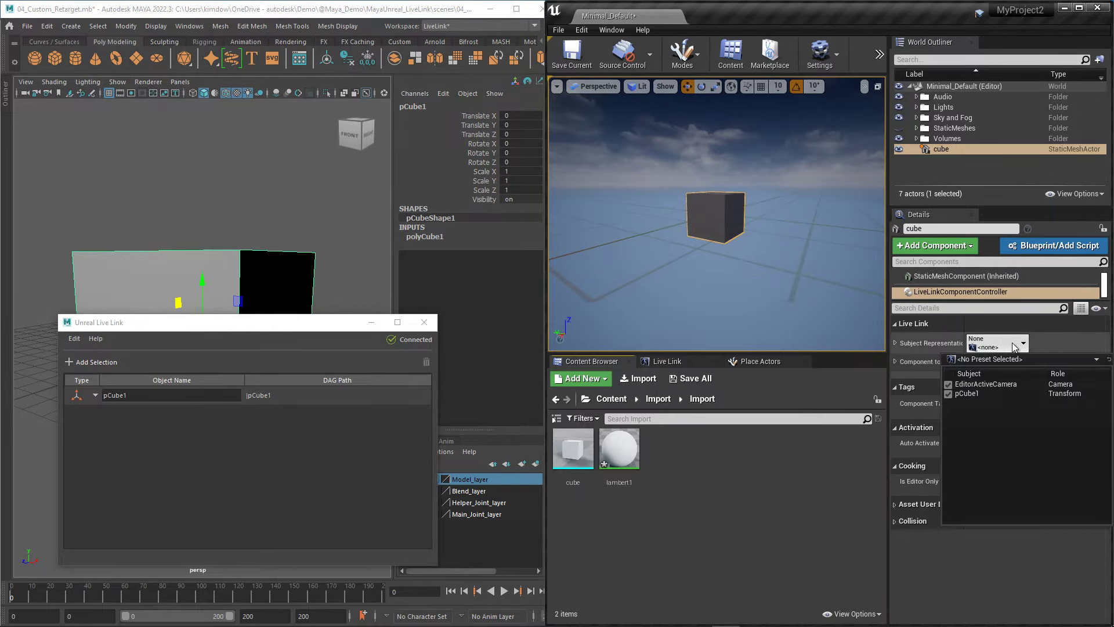
left_click(975, 396)
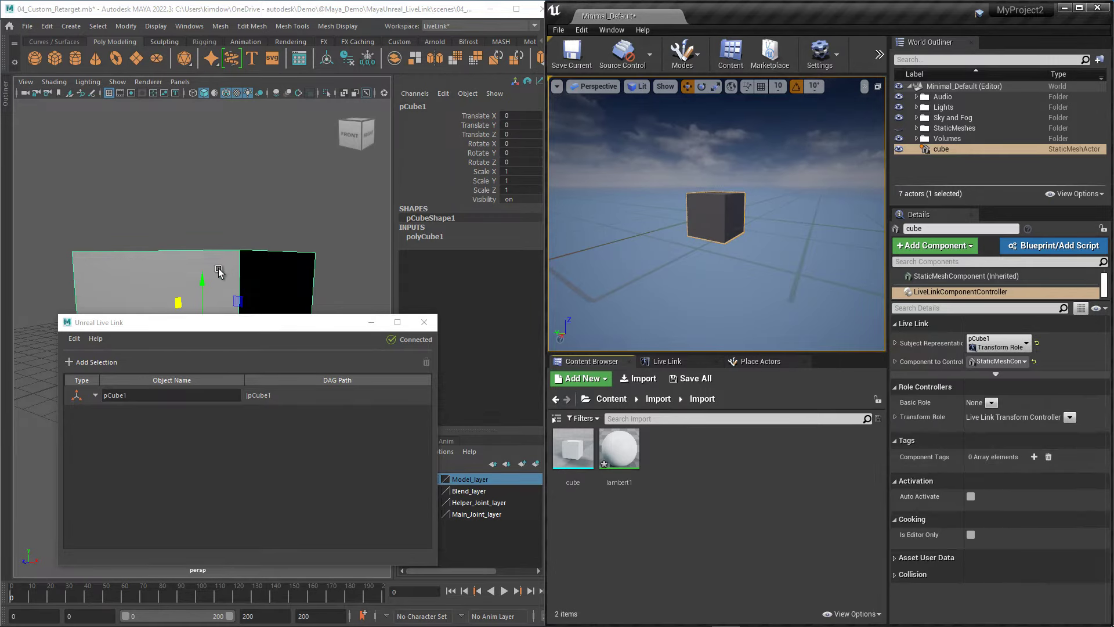
Switch to Maya and raise pCube1 to about X 0.131, Y 7.089, Z -0.613.
left_click_drag(200, 280, 229, 185)
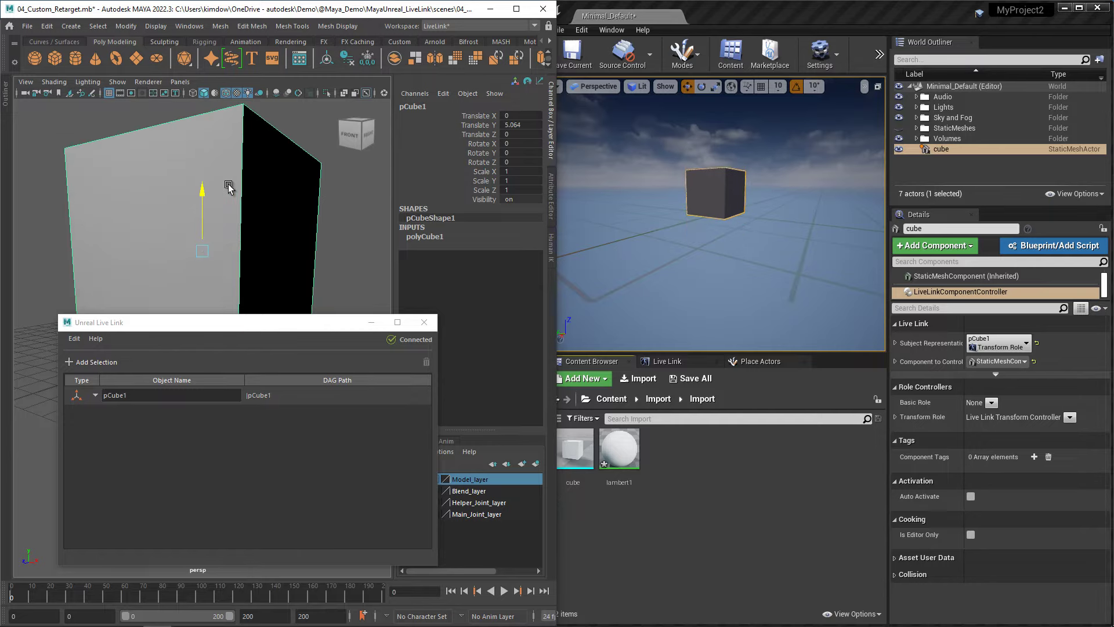
right_click_drag(229, 185, 200, 254, "alt")
left_click_drag(202, 280, 360, 178)
Try scaling pCube1 up uniformly to about 2.51, and undo the scaling.
key("r")
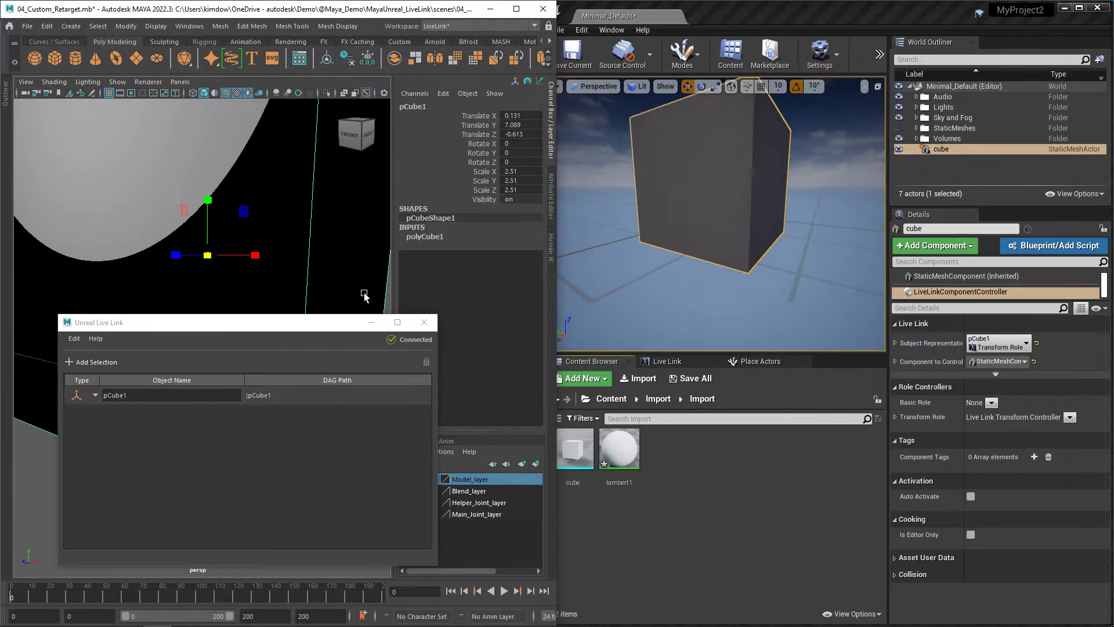
key("ctrl+z")
Minimise the Unreal Live Link window and lower pCube1 to about Y 0.067.
left_click(367, 321)
key("f")
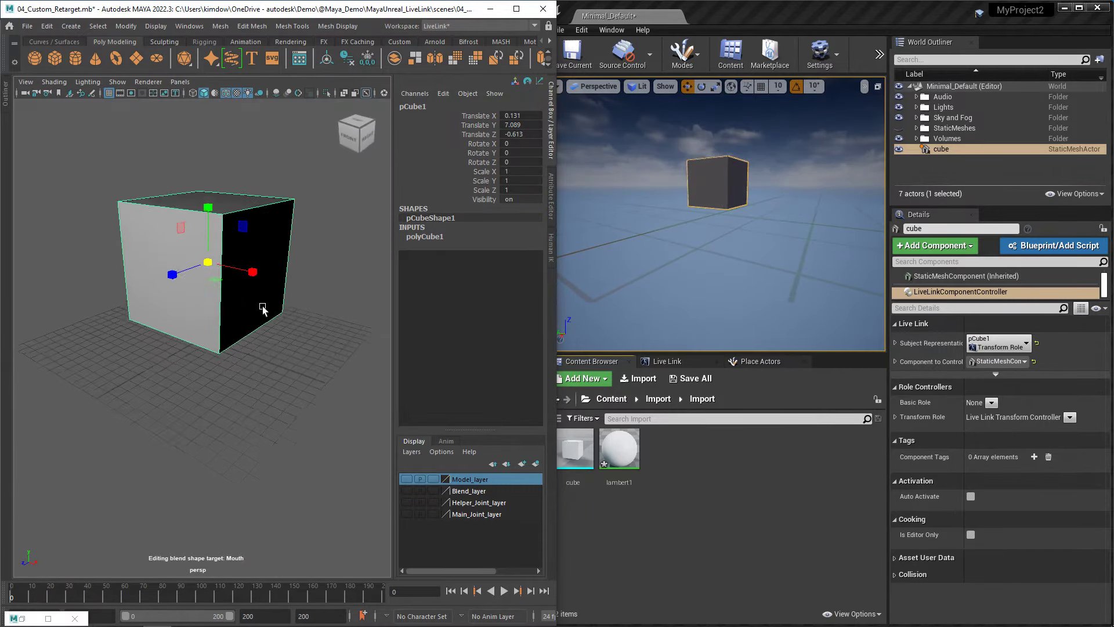
left_click_drag(215, 230, 213, 285)
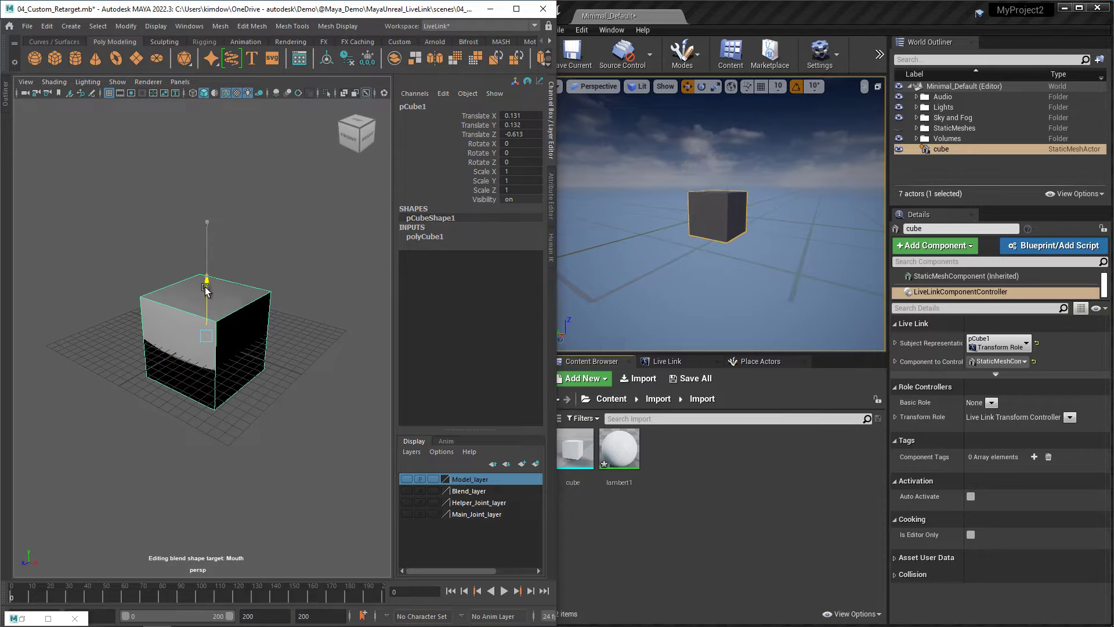
left_click(24, 619)
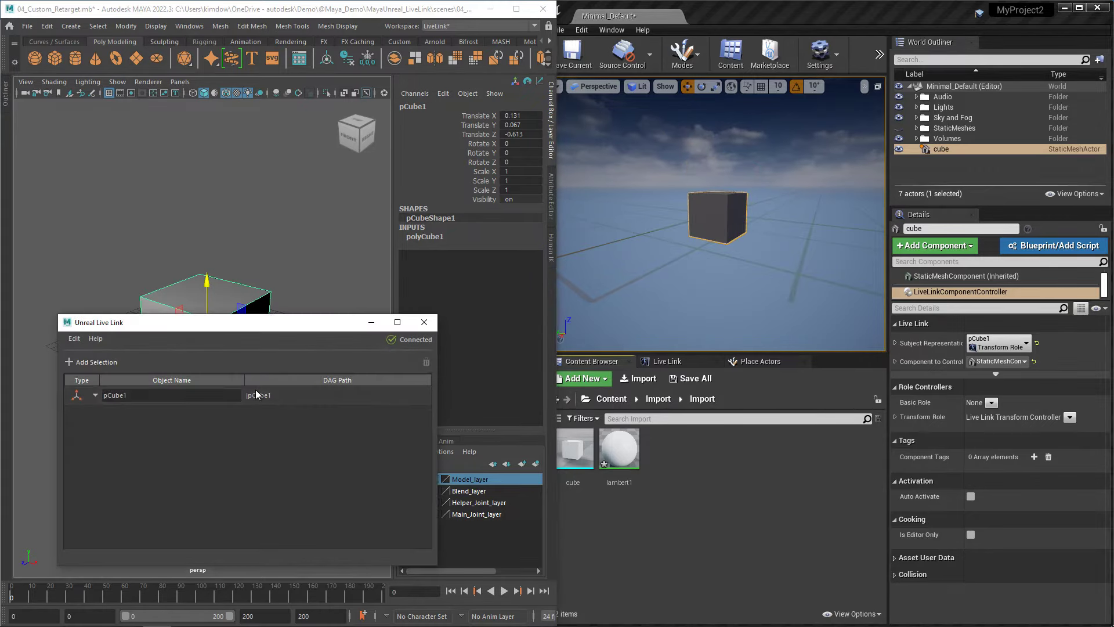
left_click(371, 323)
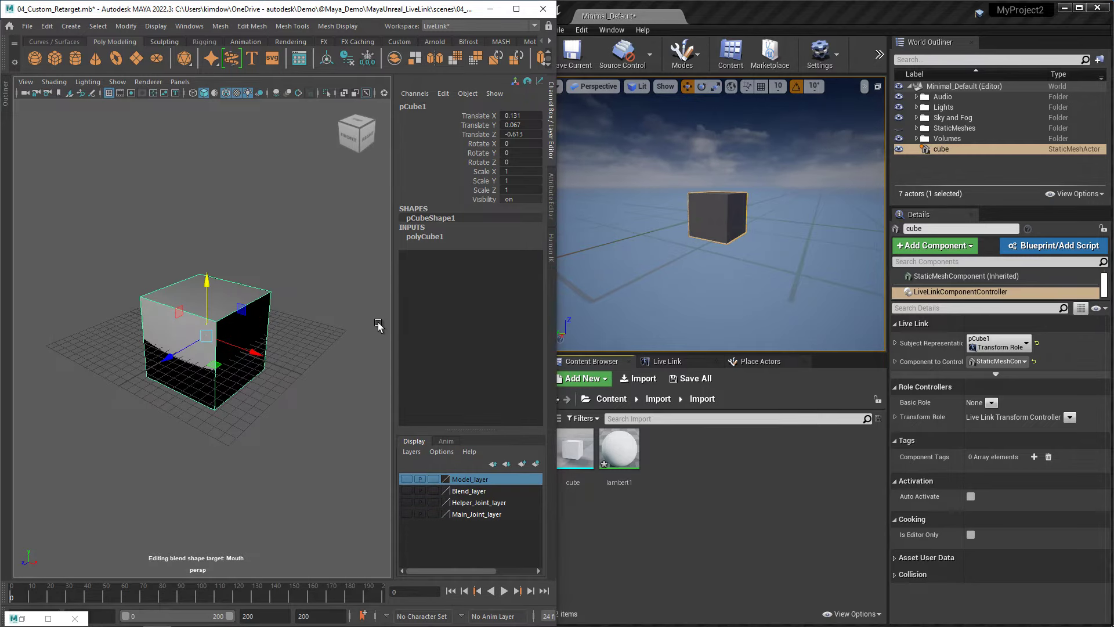
Select the SpotLight beside the cube in Maya and frame it together with the cube.
scroll(277, 357, "down", 3)
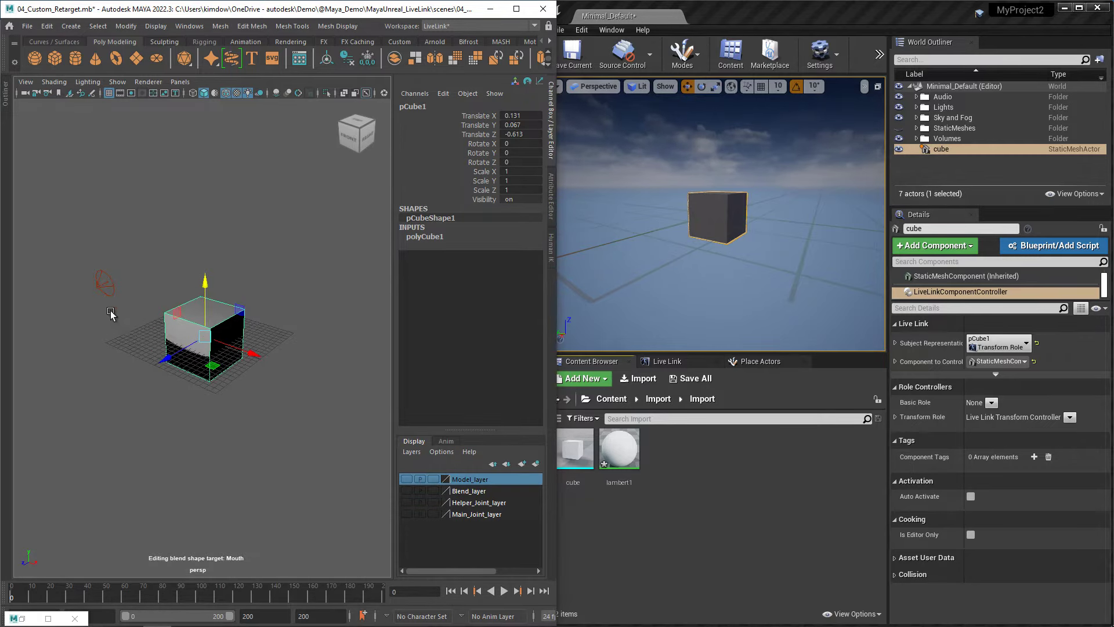
left_click_drag(130, 326, 70, 251)
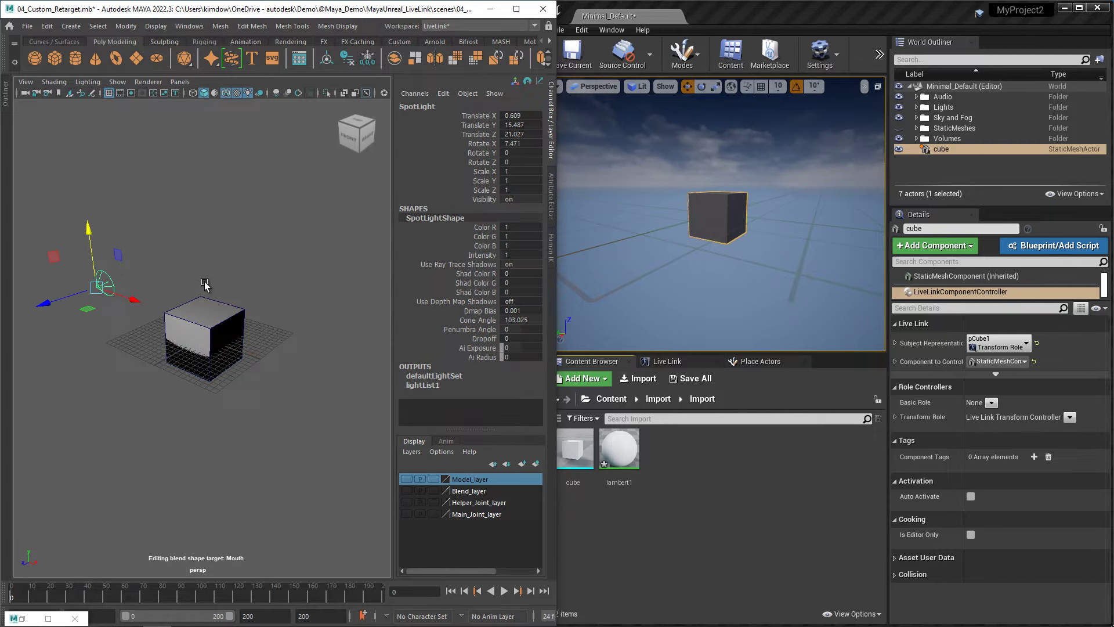
key("f")
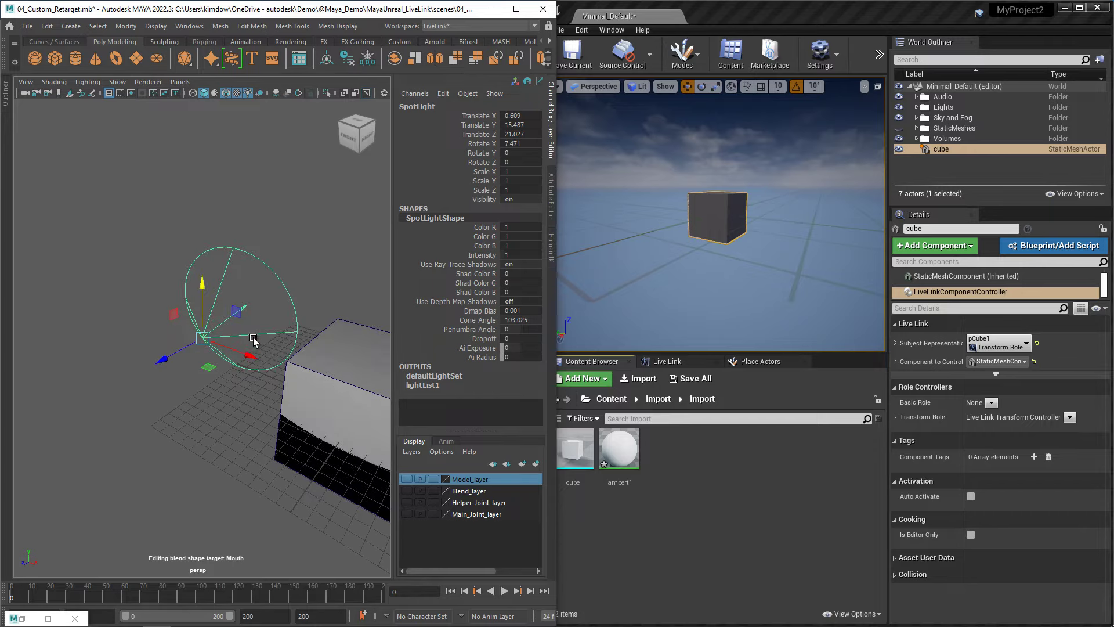
middle_click_drag(270, 393, 190, 364, "alt")
left_click_drag(163, 385, 164, 377, "alt")
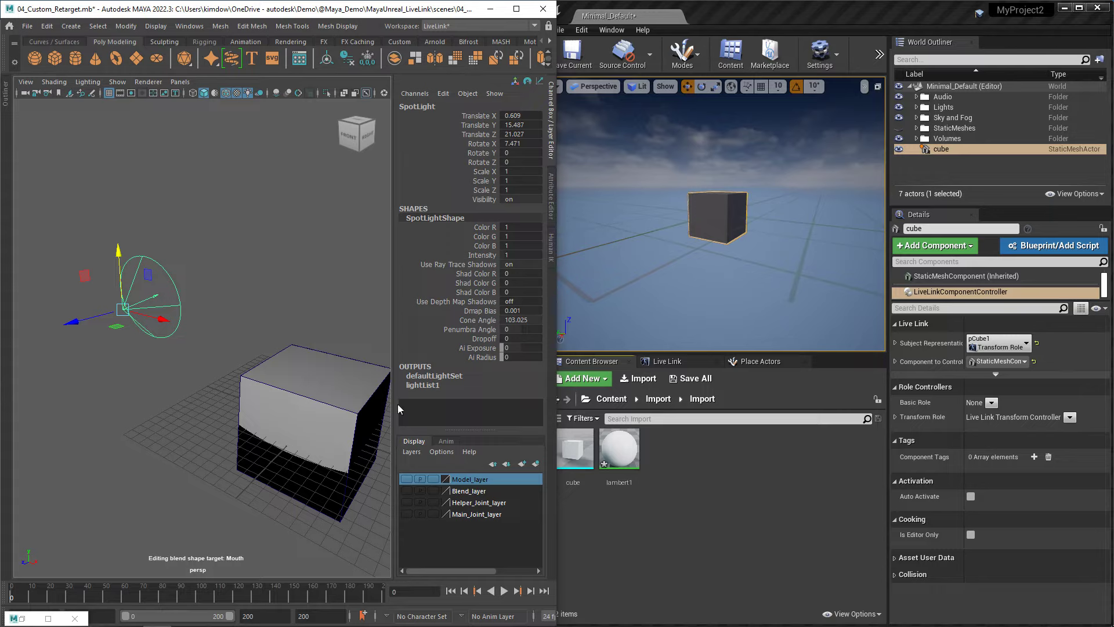
Switch to Unreal, place a Spot Light in the level beside the cube, and set its mobility to Movable.
left_click(775, 492)
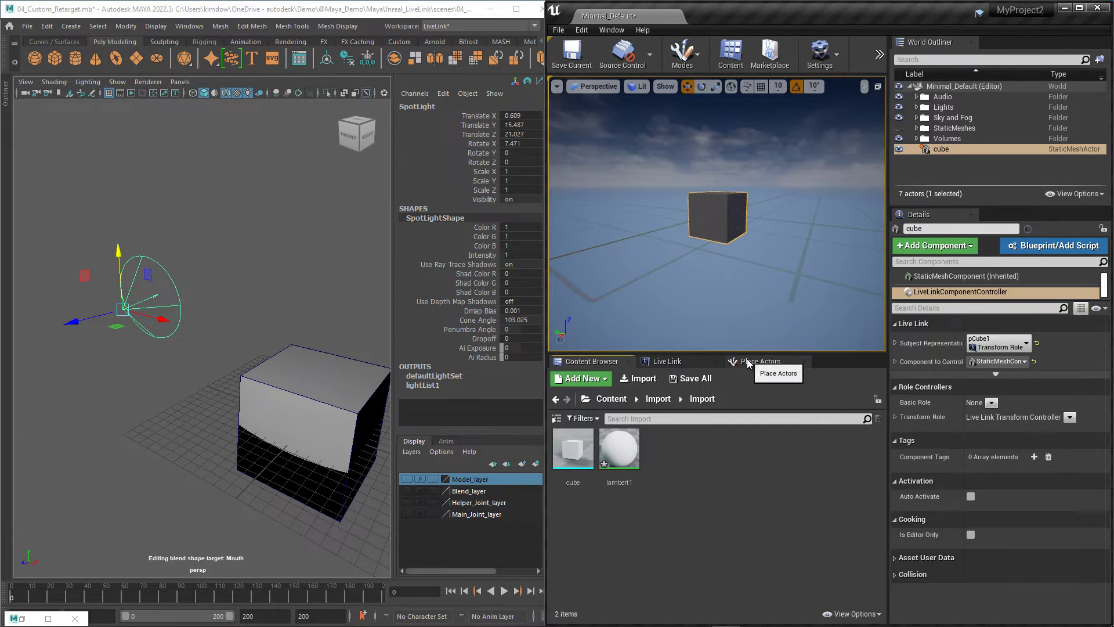
left_click(749, 362)
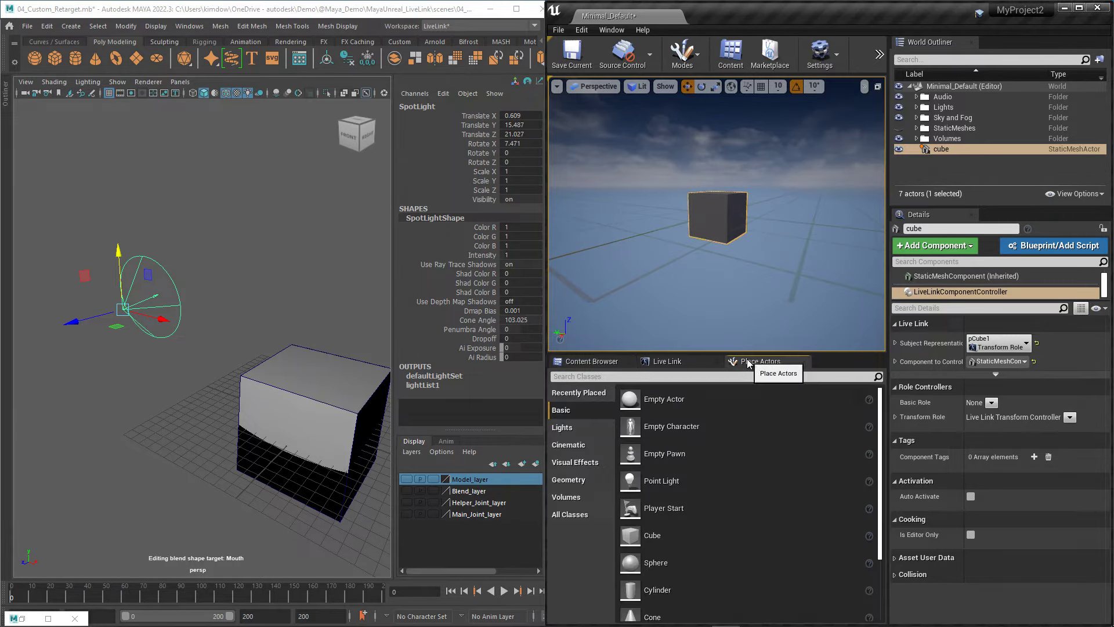
left_click(578, 432)
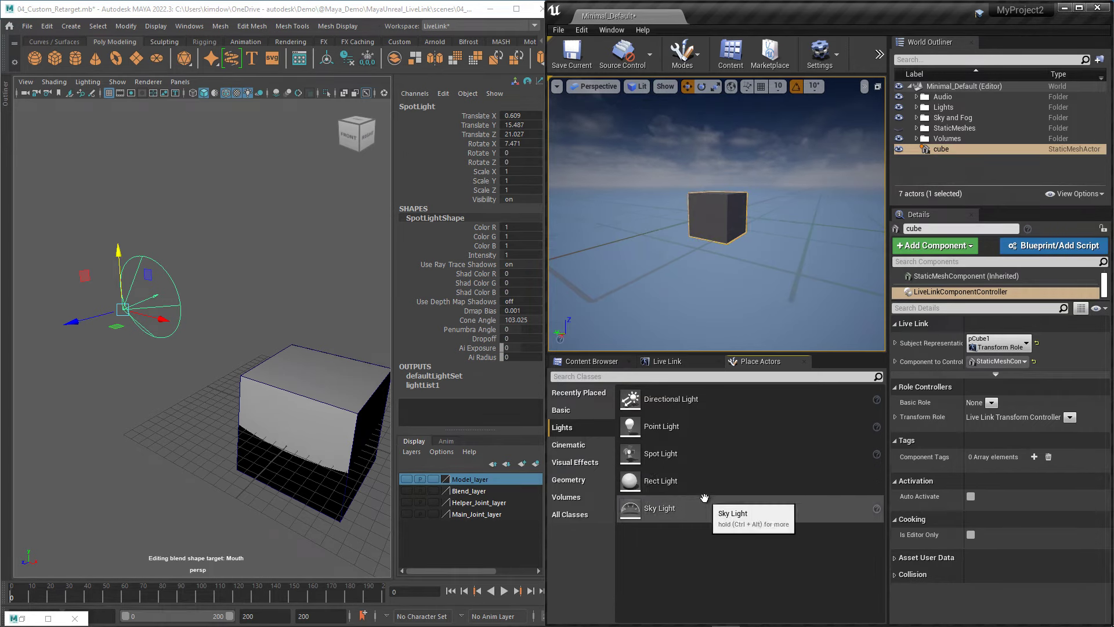
left_click_drag(667, 454, 615, 222)
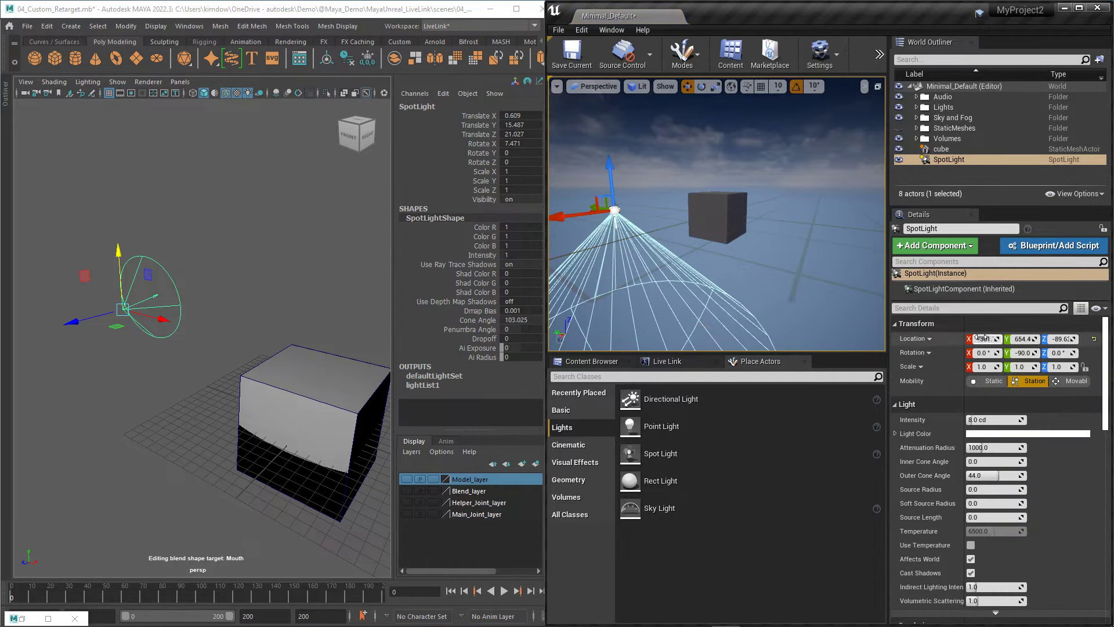
left_click(1070, 385)
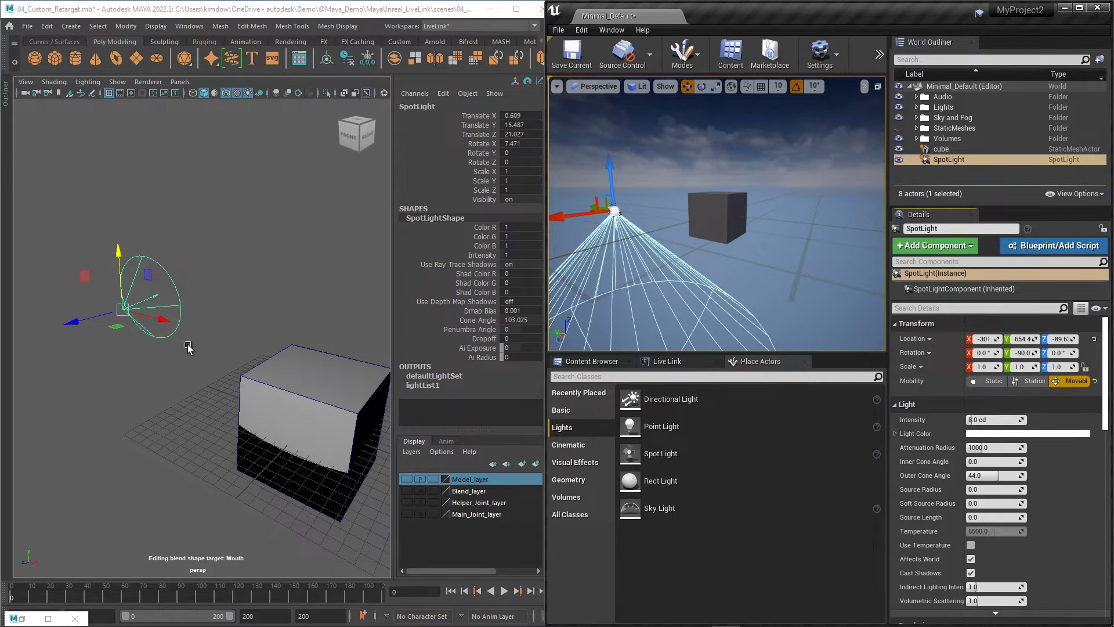
Restore Maya's Unreal Live Link window and add the selected SpotLight to its object list.
left_click(19, 615)
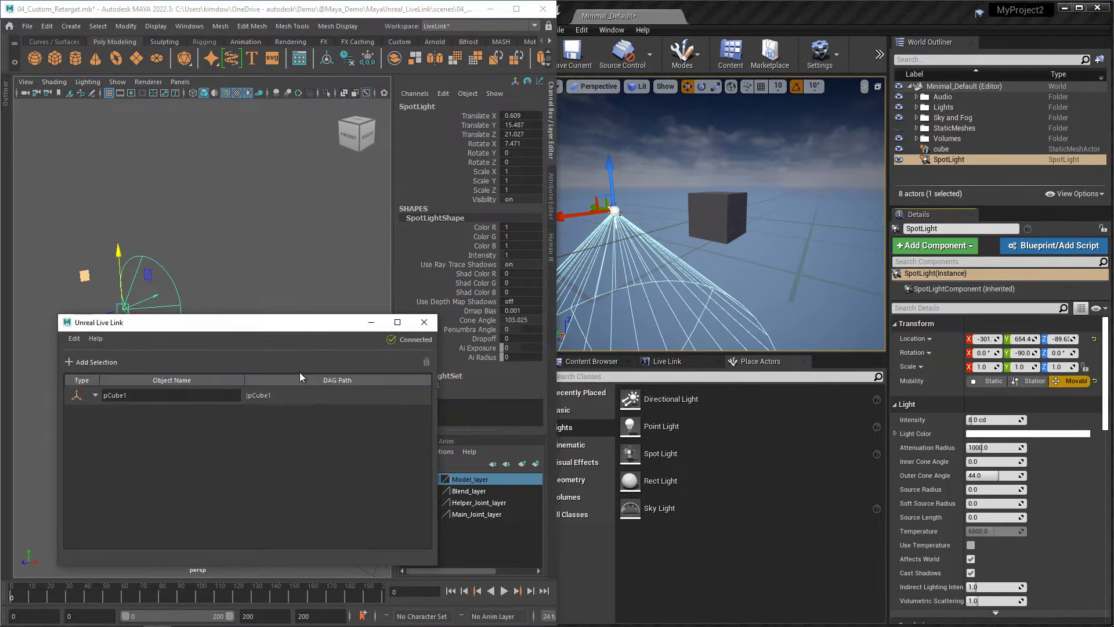
left_click(83, 361)
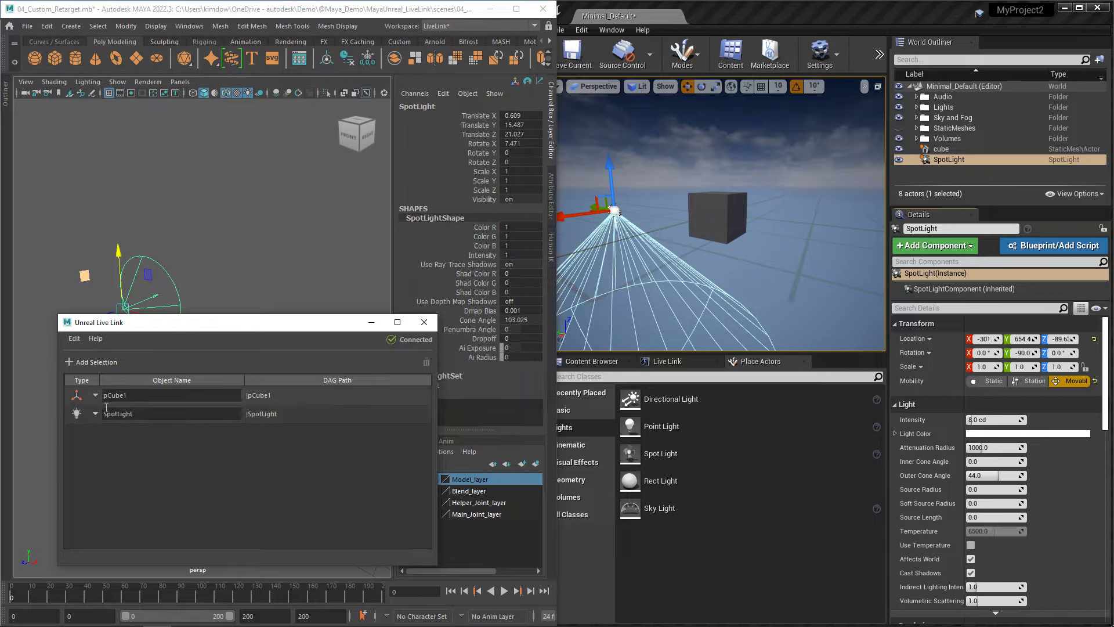
Add a Live Link Controller component to Unreal's SpotLight actor and set its Subject Representation to SpotLight.
left_click(757, 12)
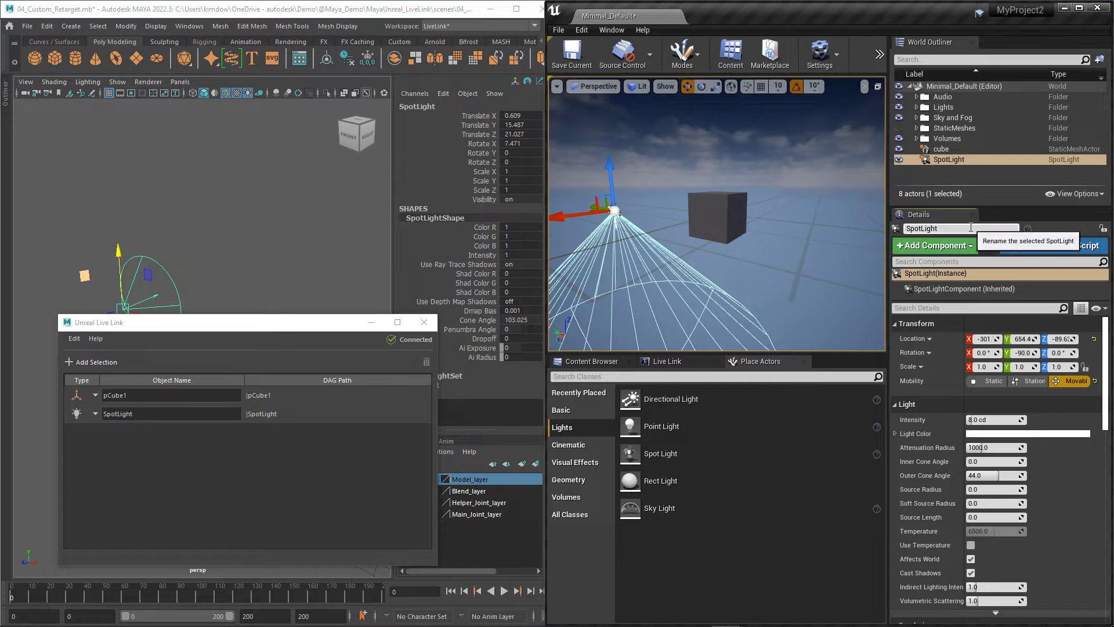
left_click(944, 247)
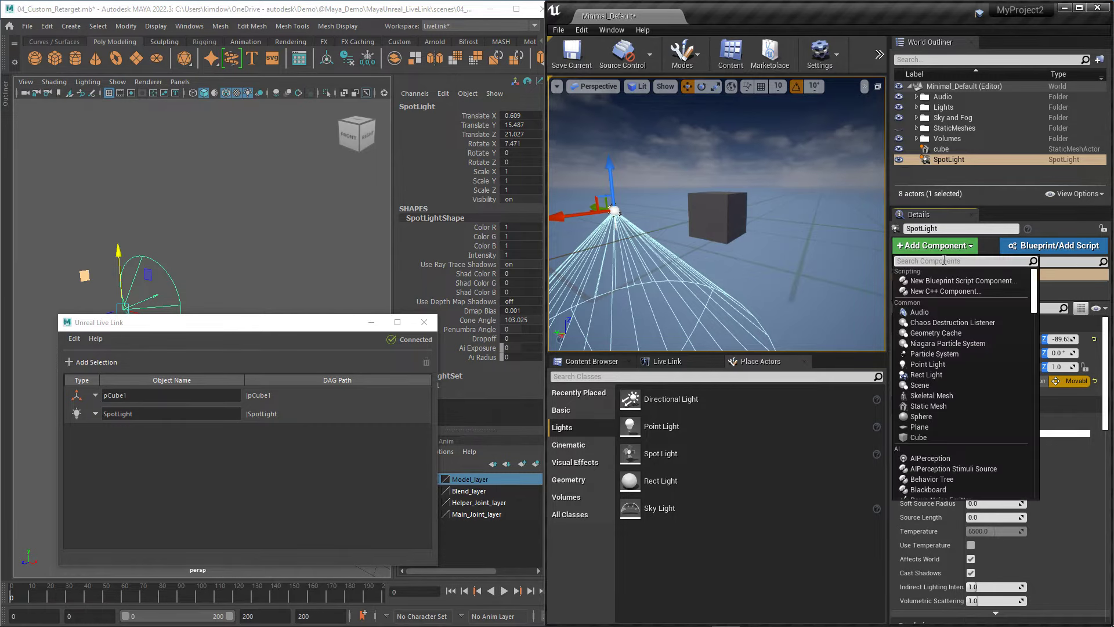
type("live")
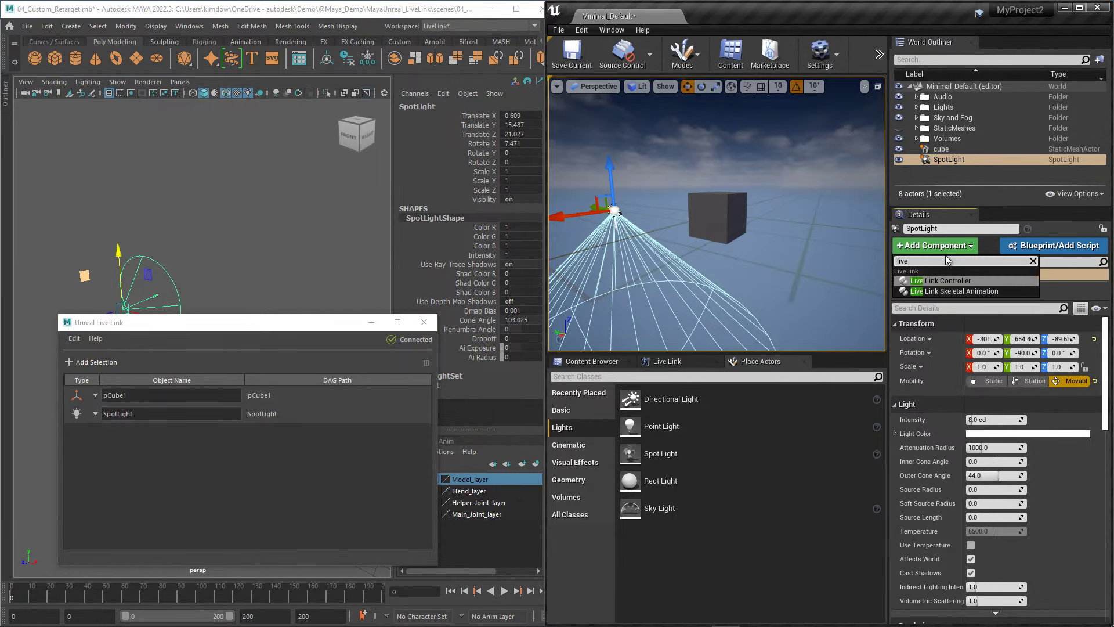
left_click(942, 279)
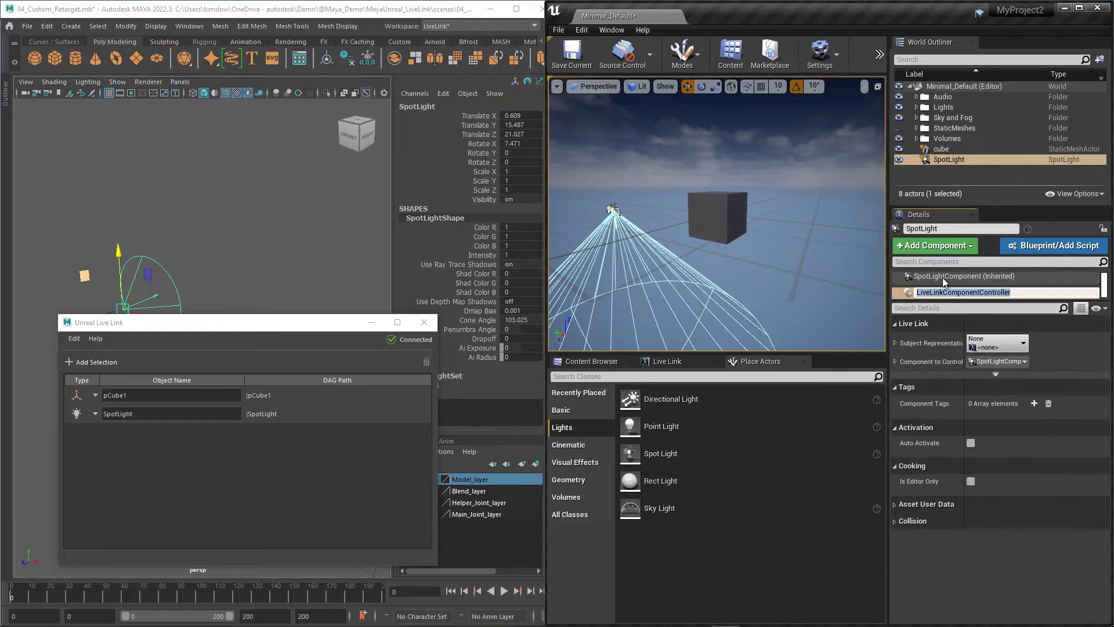
left_click(1004, 348)
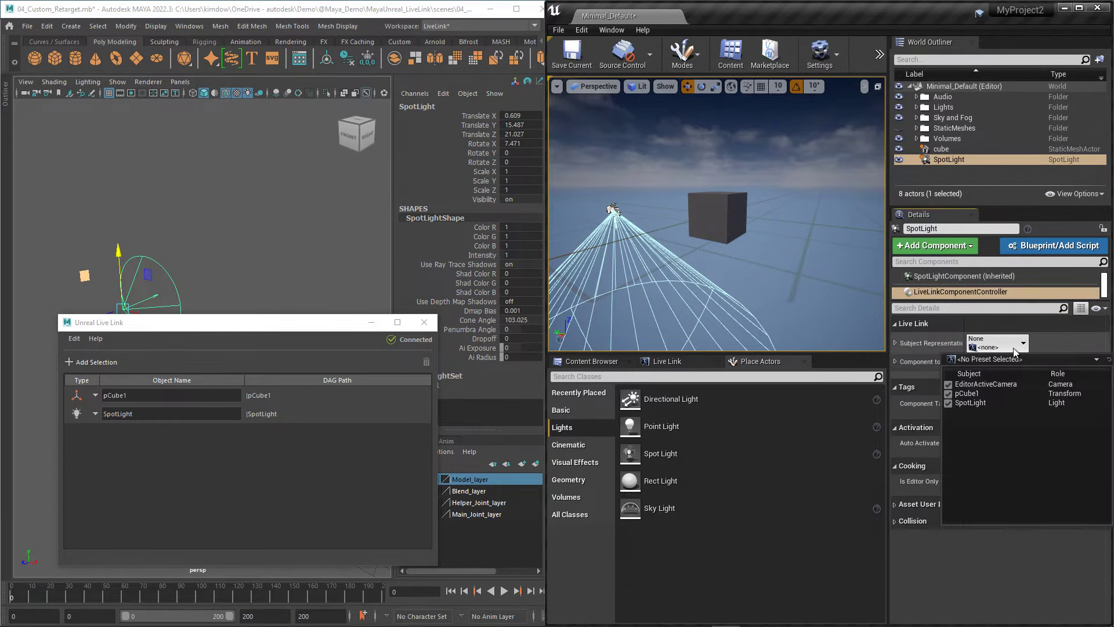
left_click(976, 403)
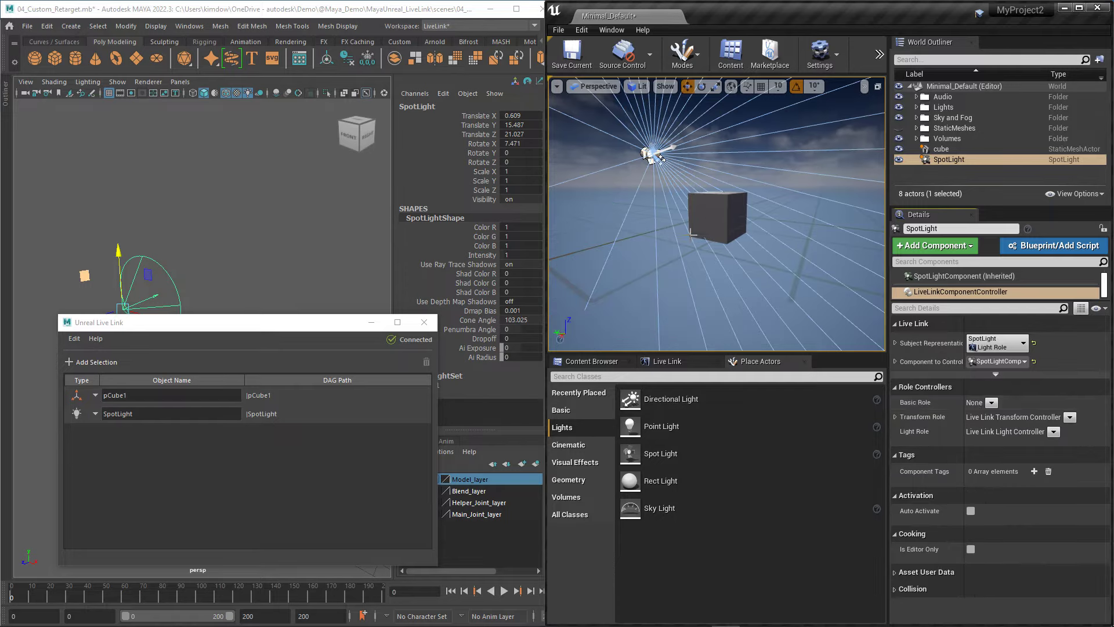
Minimise the Unreal Live Link window and move Maya's SpotLight to about X 0.092, Y 9.003, Z 30.164.
left_click(371, 322)
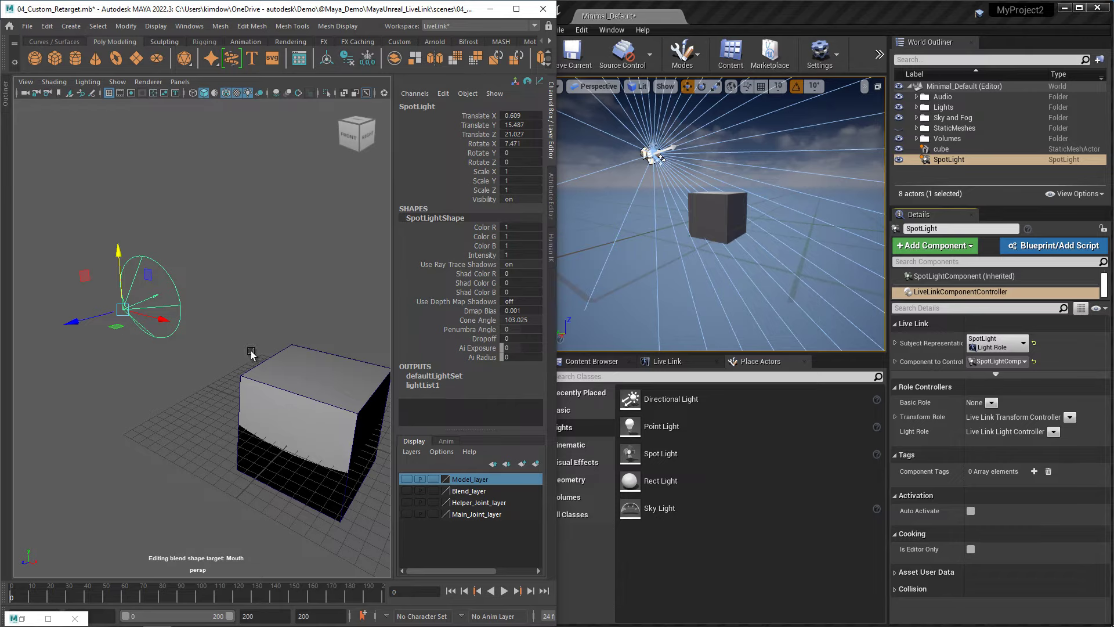
right_click_drag(251, 353, 133, 372, "alt")
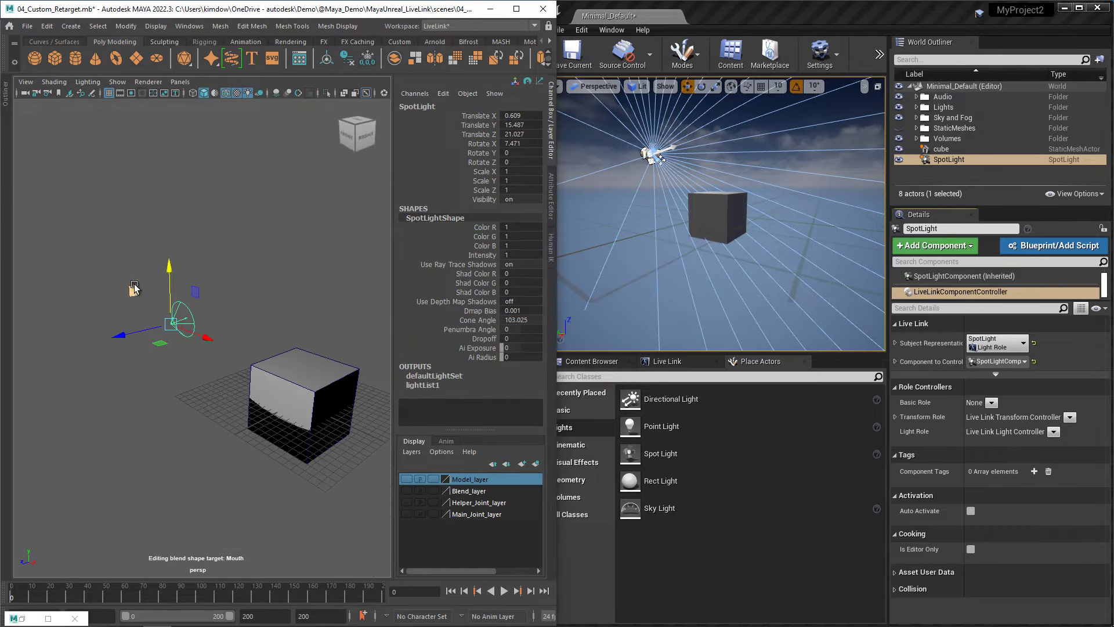
left_click_drag(134, 288, 80, 329)
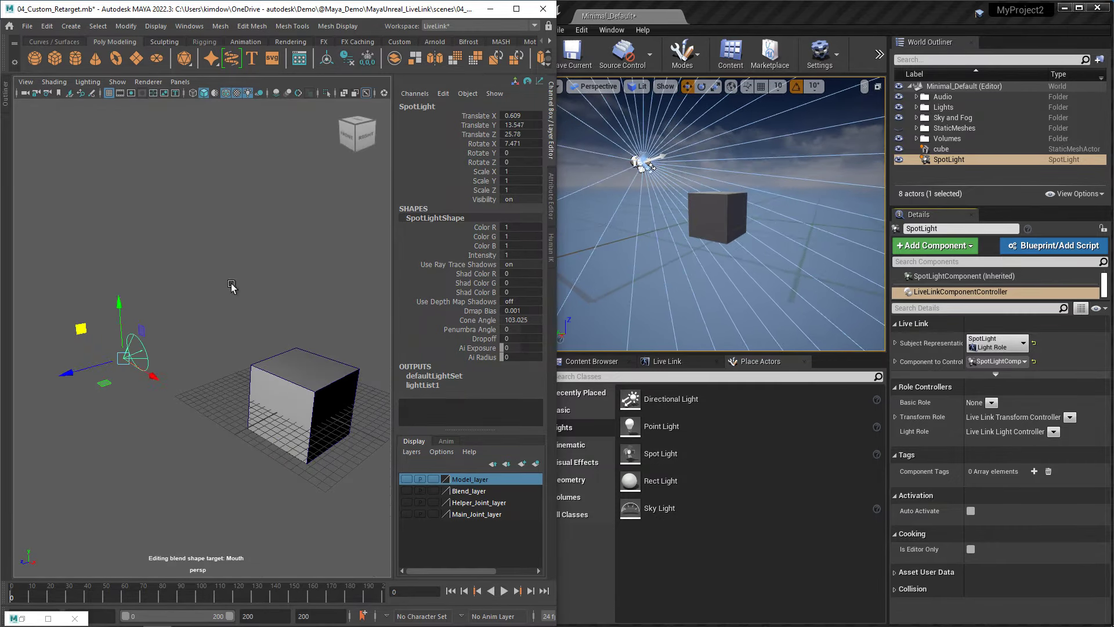
left_click_drag(246, 319, 529, 283, "alt")
left_click_drag(650, 165, 650, 125)
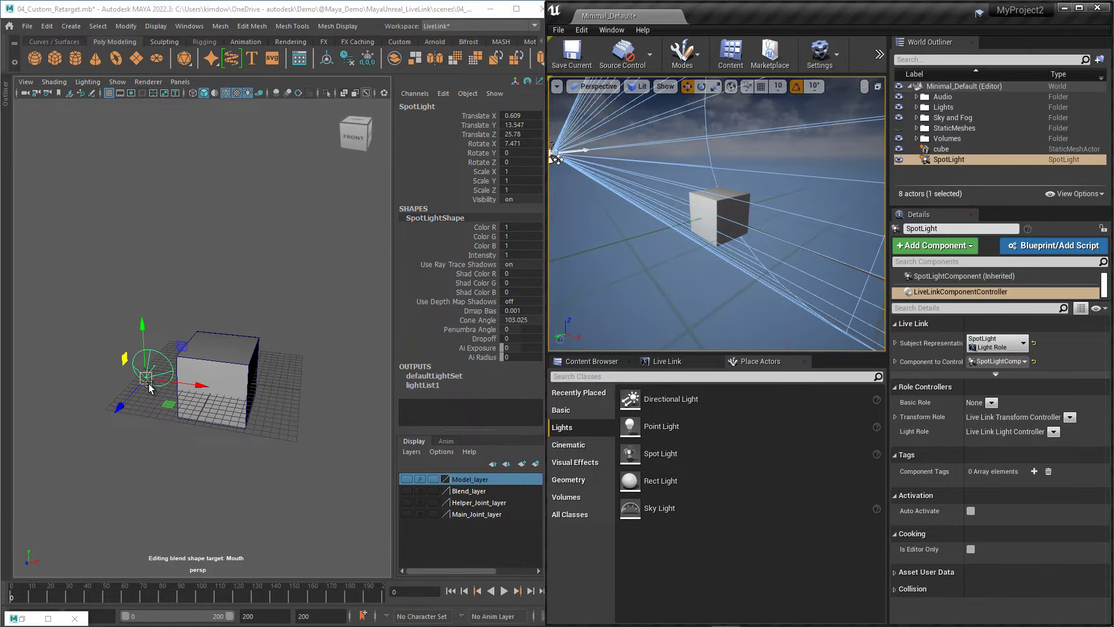
left_click_drag(146, 377, 131, 428)
Try adjusting the Maya spotlight's Color R and Color G values, undoing each change.
left_click(482, 231)
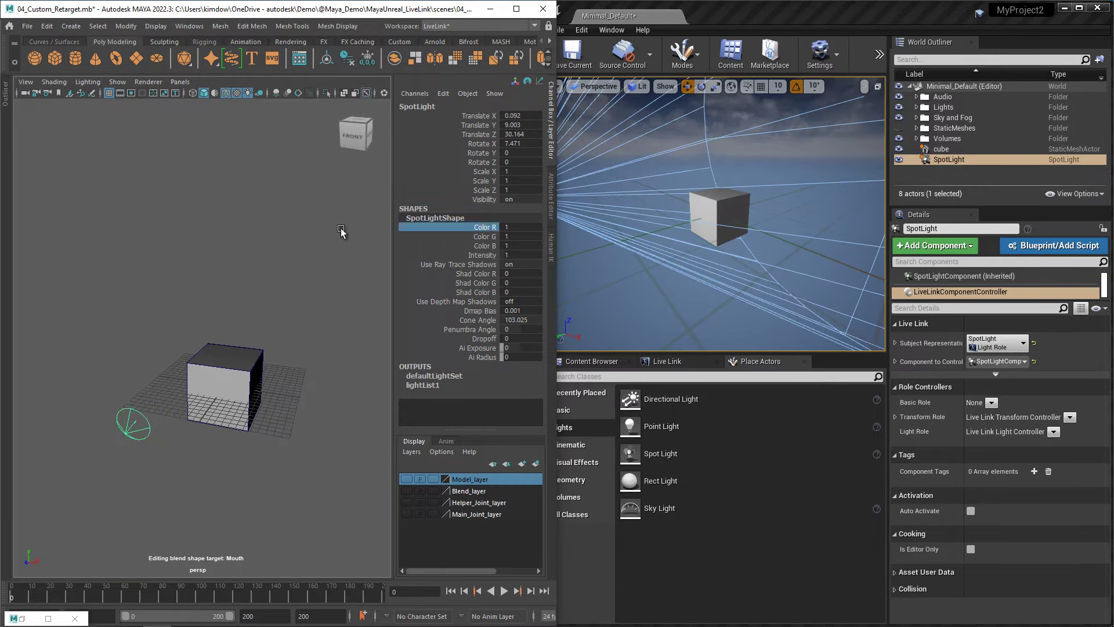
mouse_move(343, 233)
middle_mouse_down()
mouse_move(318, 233)
mouse_move(338, 233)
middle_mouse_up()
mouse_move(330, 237)
middle_mouse_down()
mouse_move(387, 240)
mouse_move(344, 243)
middle_mouse_up()
key("ctrl+z")
left_click(476, 238)
key("ctrl+z")
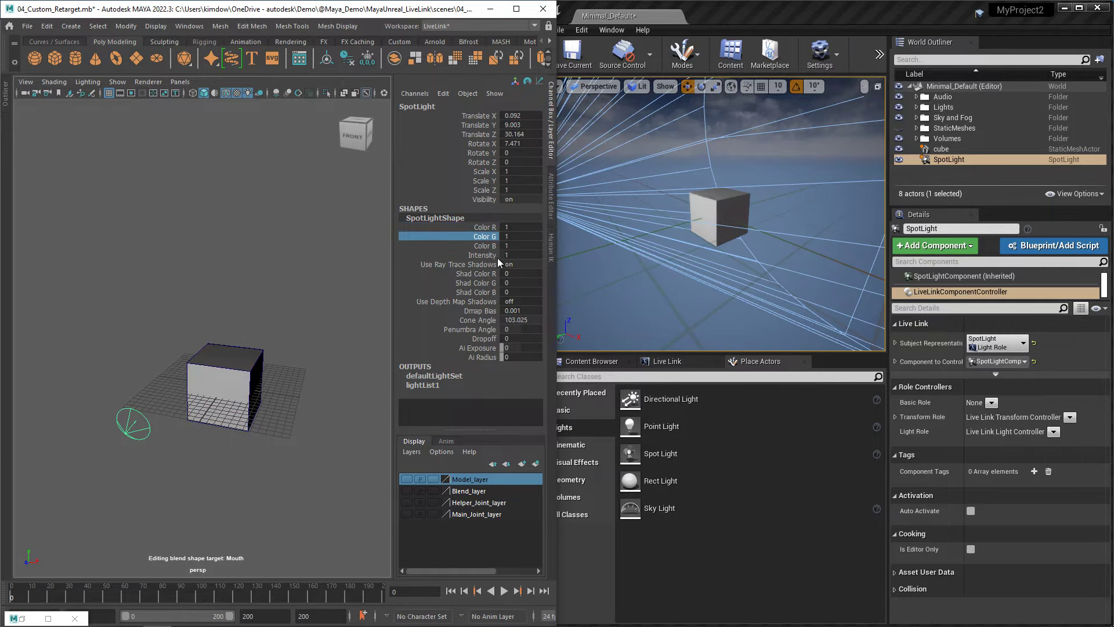
Try adjusting the Maya spotlight's Intensity, and undo the change.
left_click(490, 256)
middle_click_drag(252, 250, 287, 255)
key("ctrl+z")
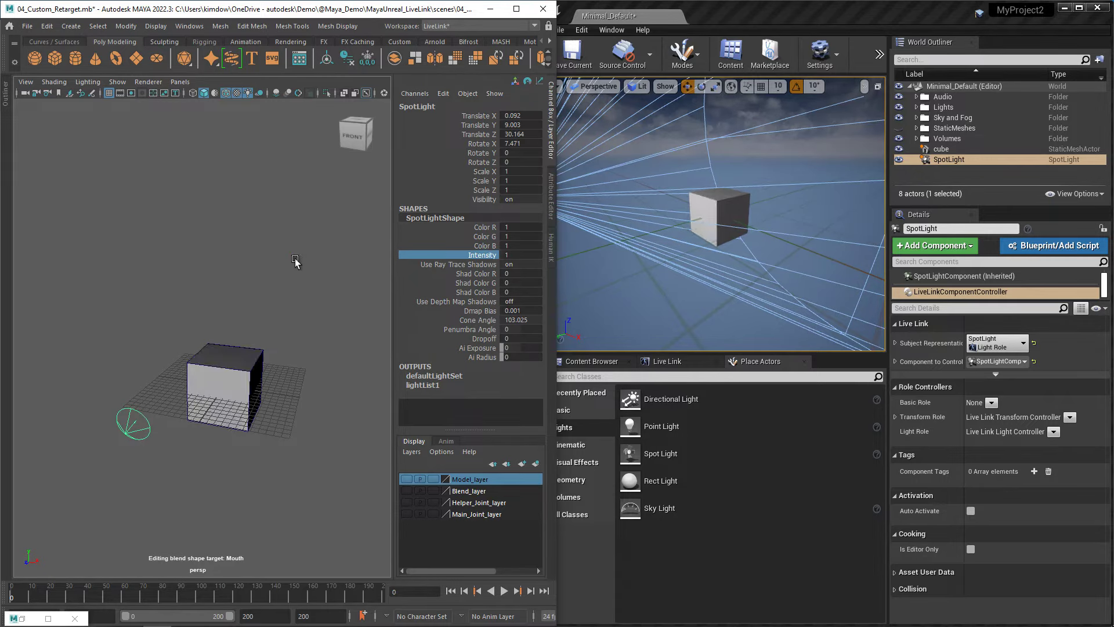
Set the Maya spotlight's Cone Angle to about 101.879 and its Penumbra Angle to 10, and deselect the light.
left_click(475, 320)
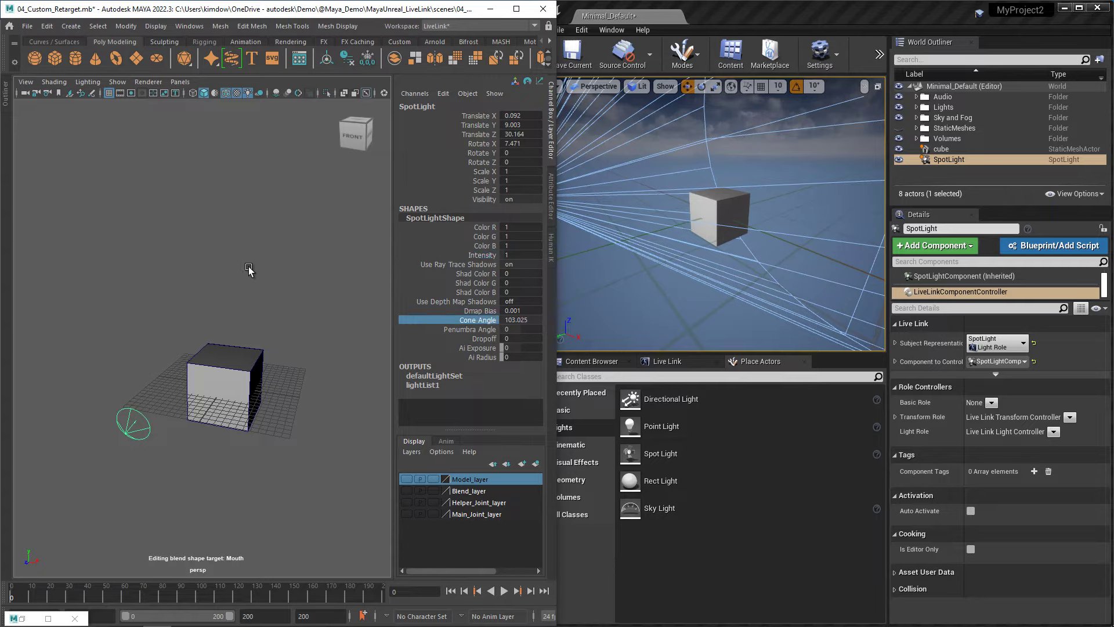
mouse_move(249, 269)
middle_mouse_down()
mouse_move(220, 275)
mouse_move(242, 279)
middle_mouse_up()
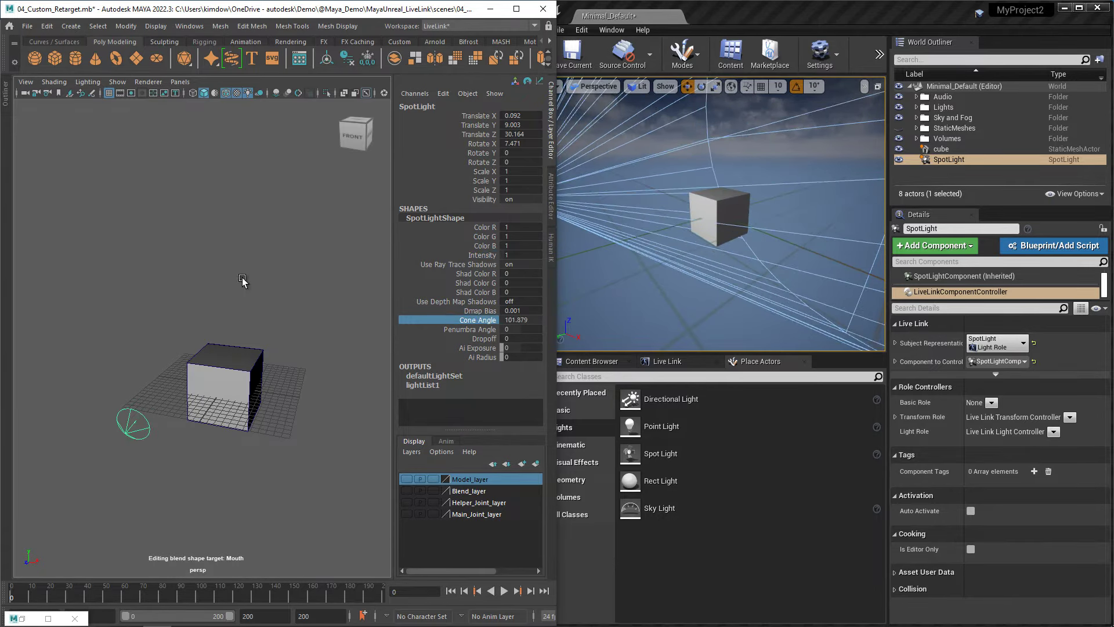
left_click(461, 329)
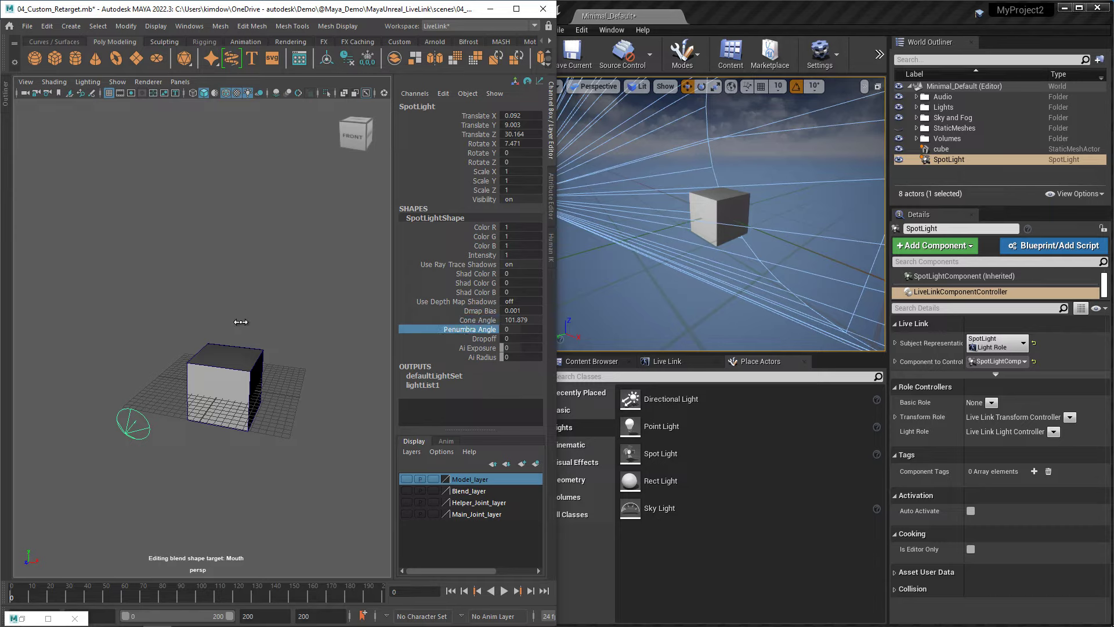
middle_click_drag(240, 322, 251, 321)
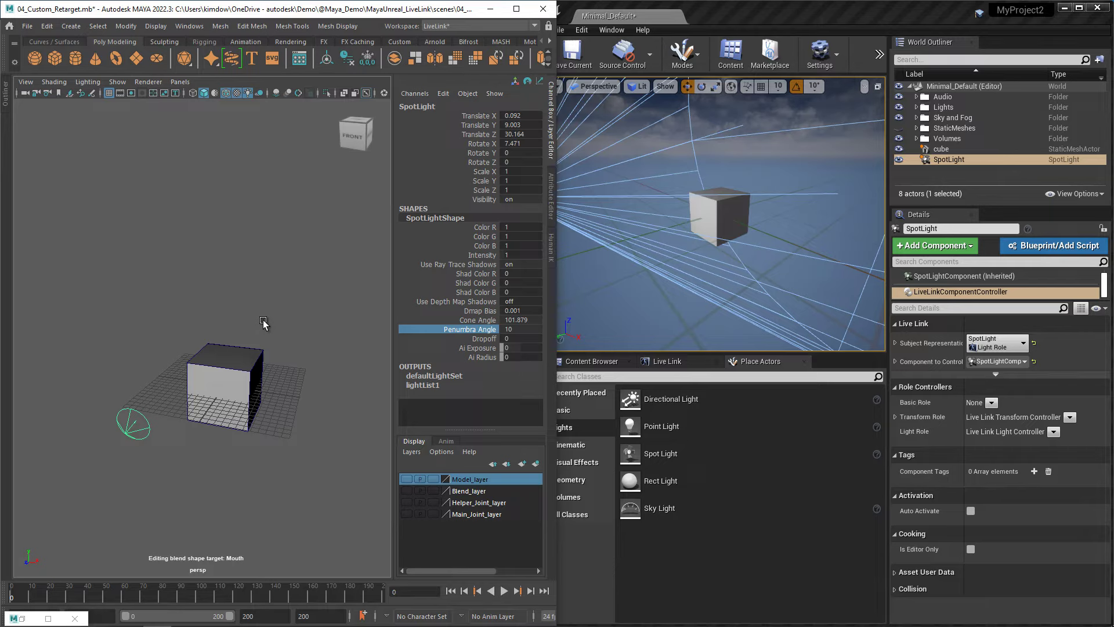
left_click(245, 241)
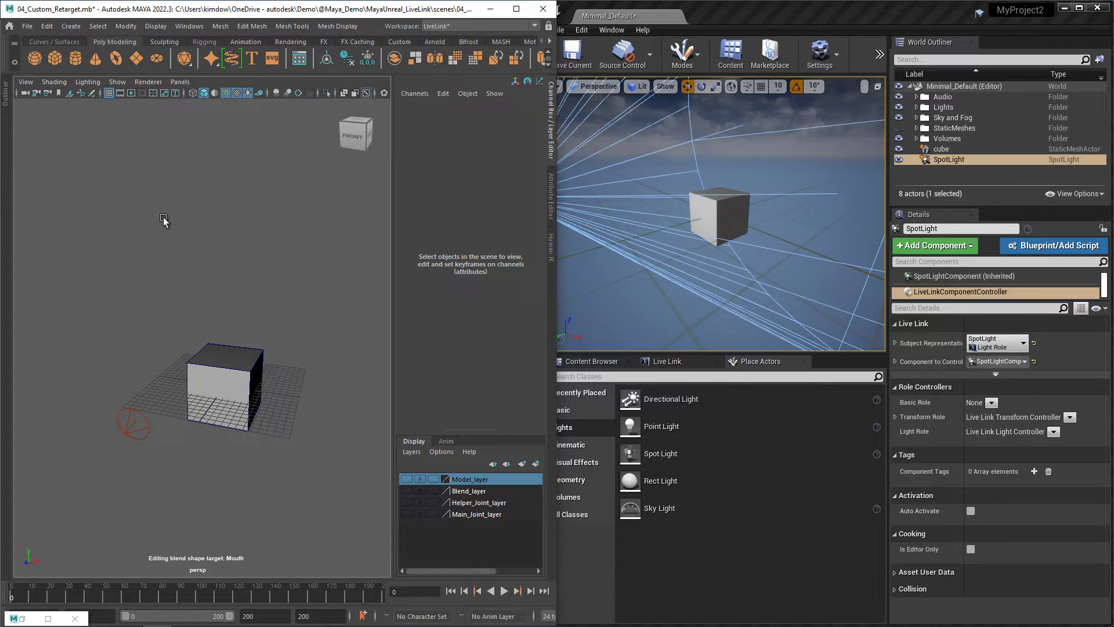
Show Maya's camera1 view beside the perspective view and orbit camera1 to bring the whole cube into frame.
key("space")
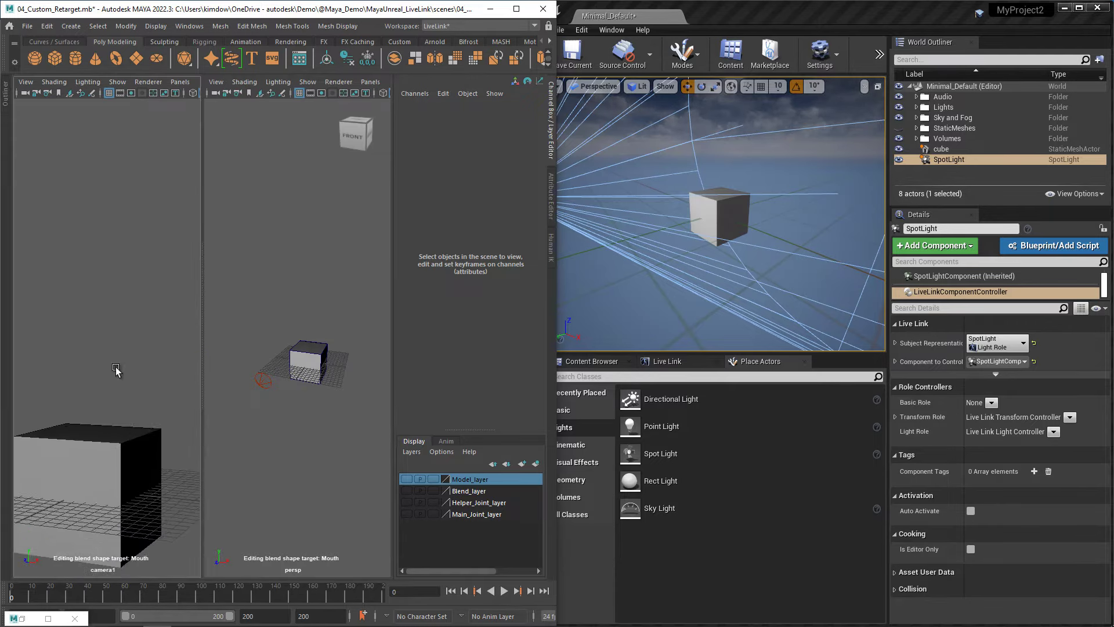
left_click_drag(116, 373, 132, 303, "alt")
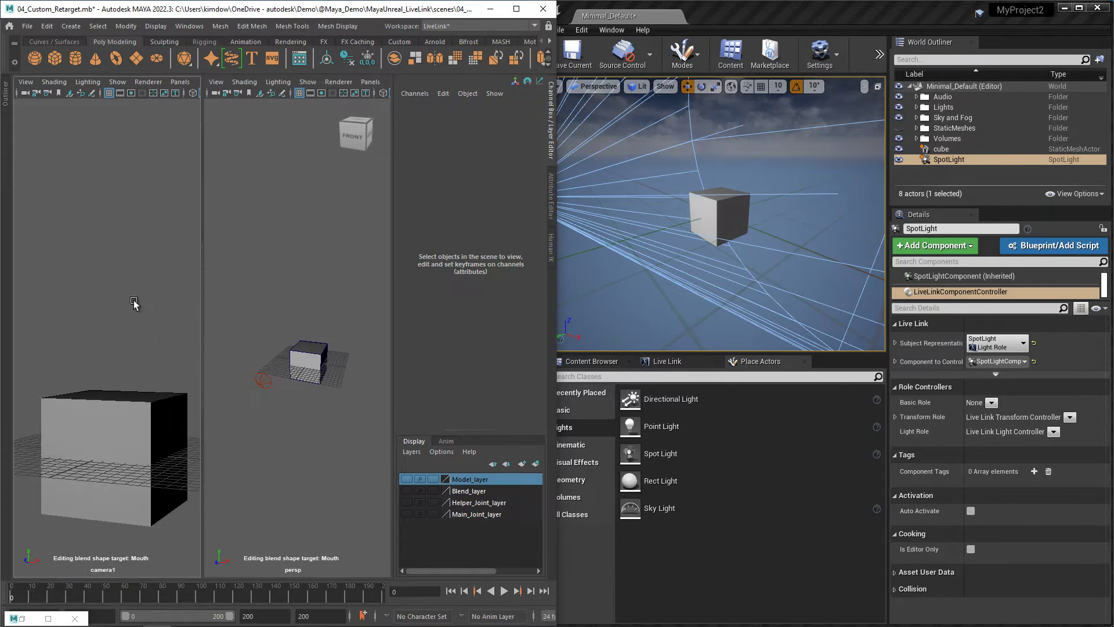
left_click(6, 97)
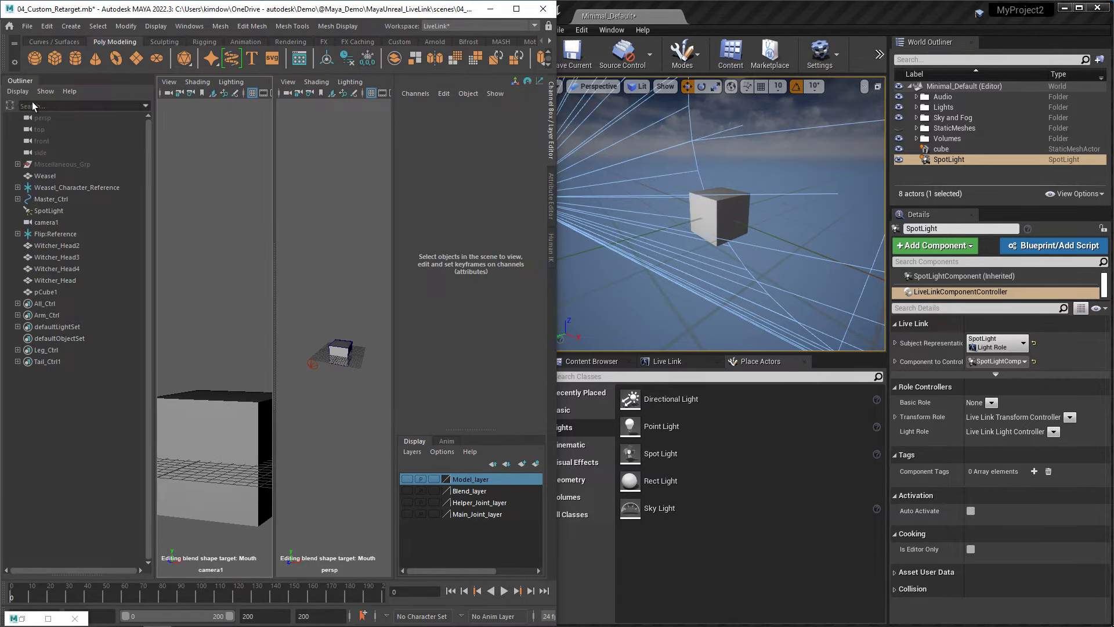
left_click(21, 84)
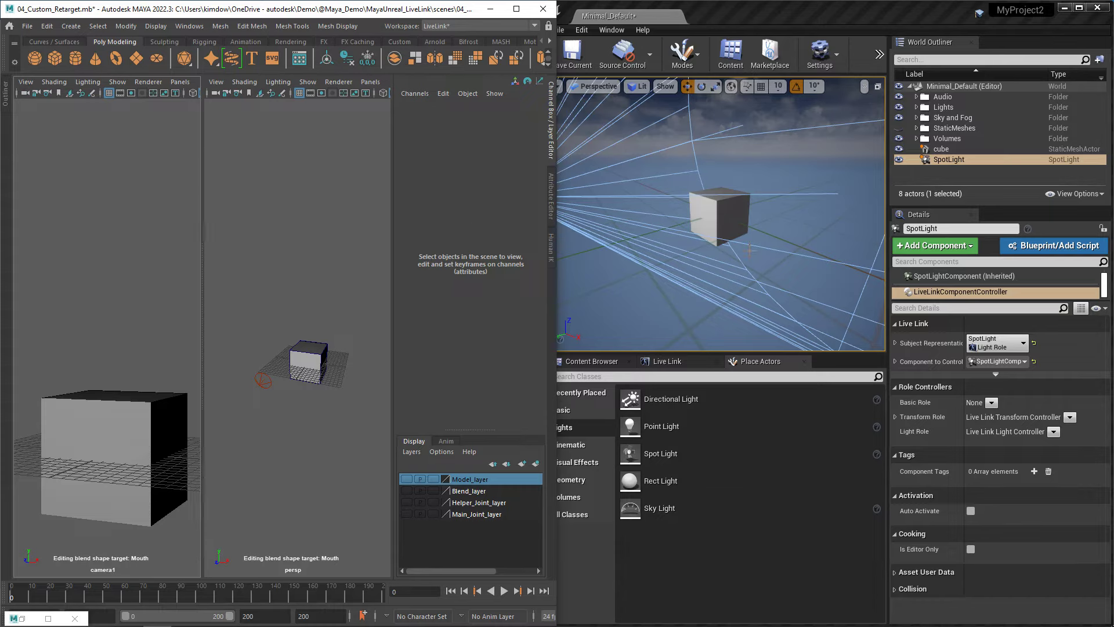
Switch to Unreal and place a Camera actor from All Classes in the level, near the cube.
left_click(759, 13)
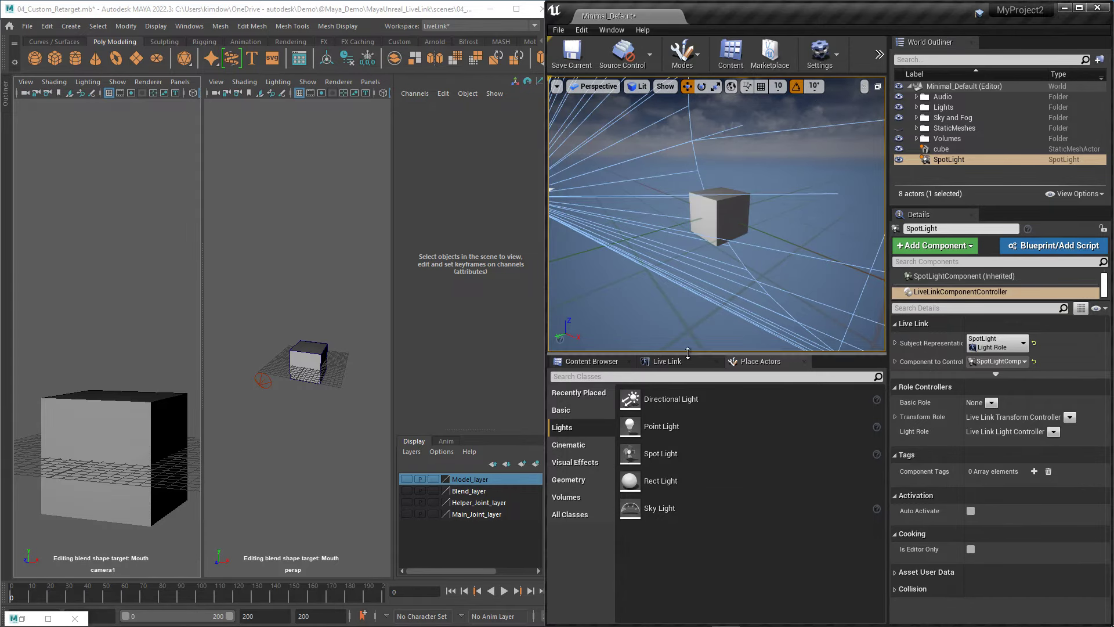
left_click(587, 516)
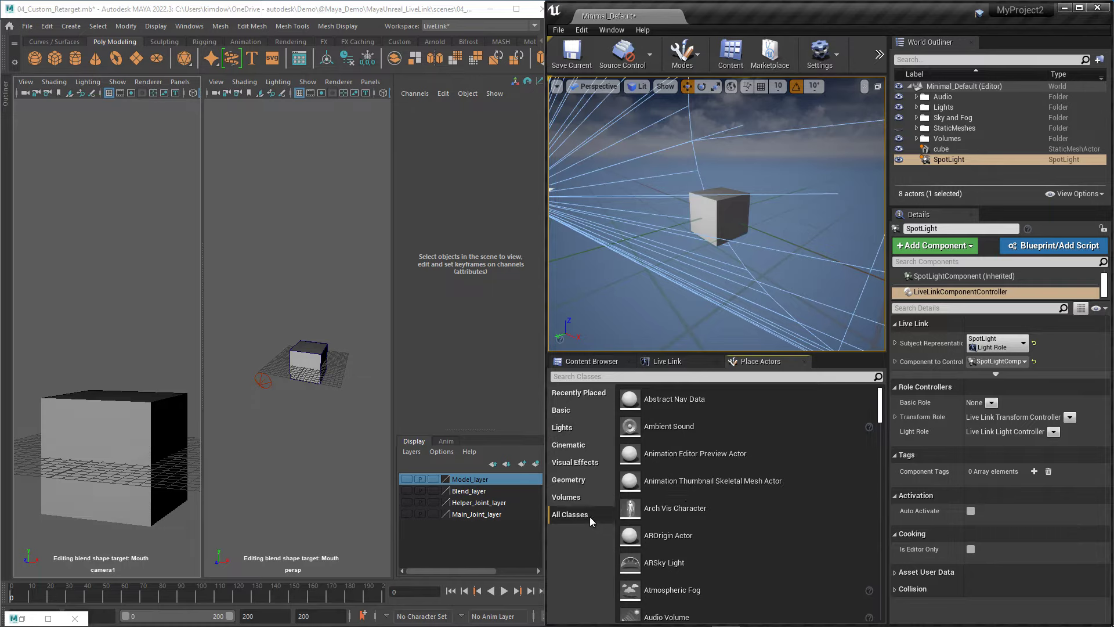
scroll(699, 508, "down", 5)
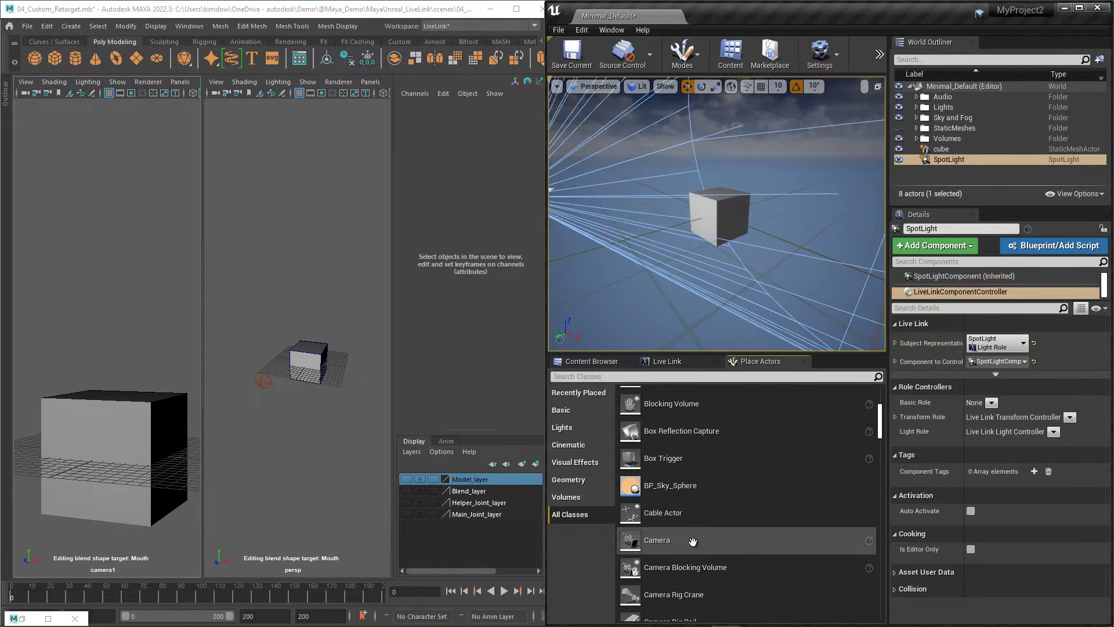
left_click_drag(656, 540, 641, 238)
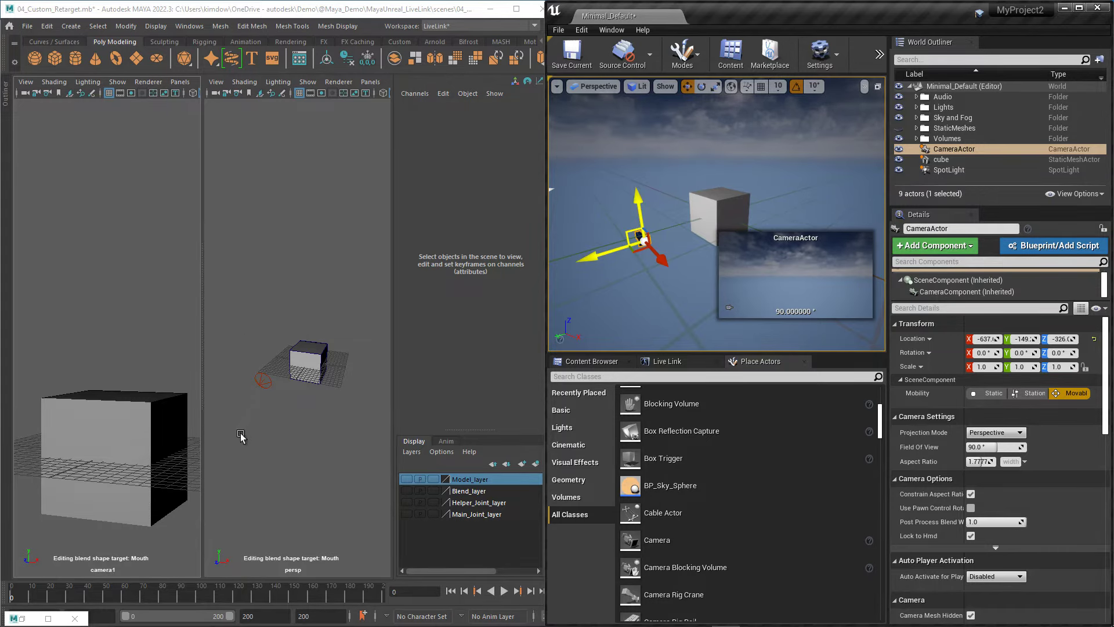
Restore Maya's Unreal Live Link window, add camera1 as a subject, and minimise the window.
double_click(23, 616)
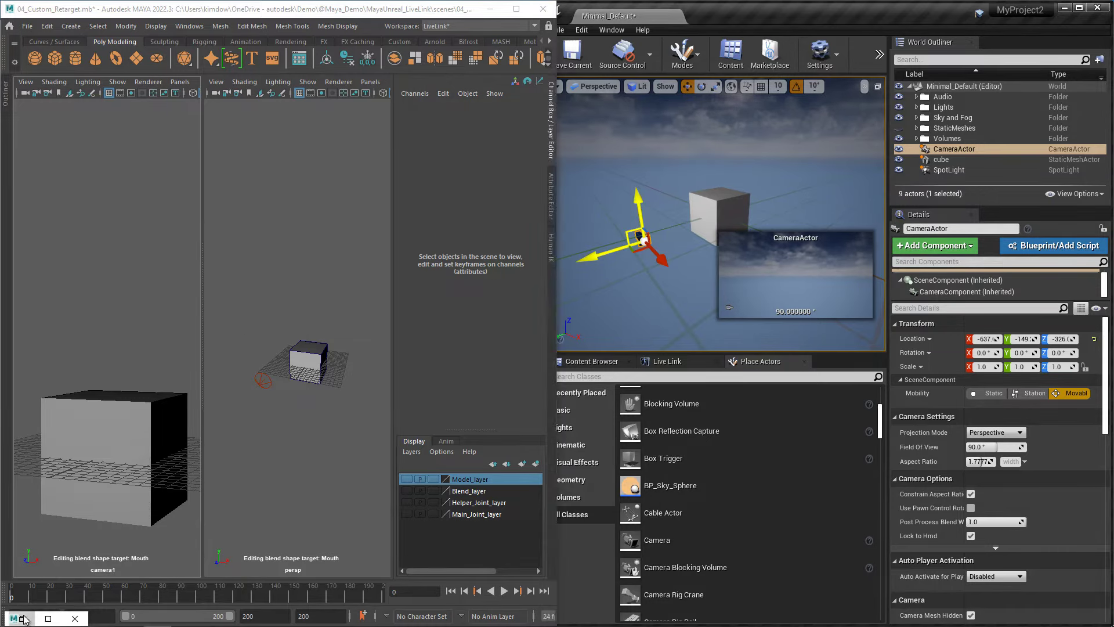
left_click(26, 82)
left_click(34, 104)
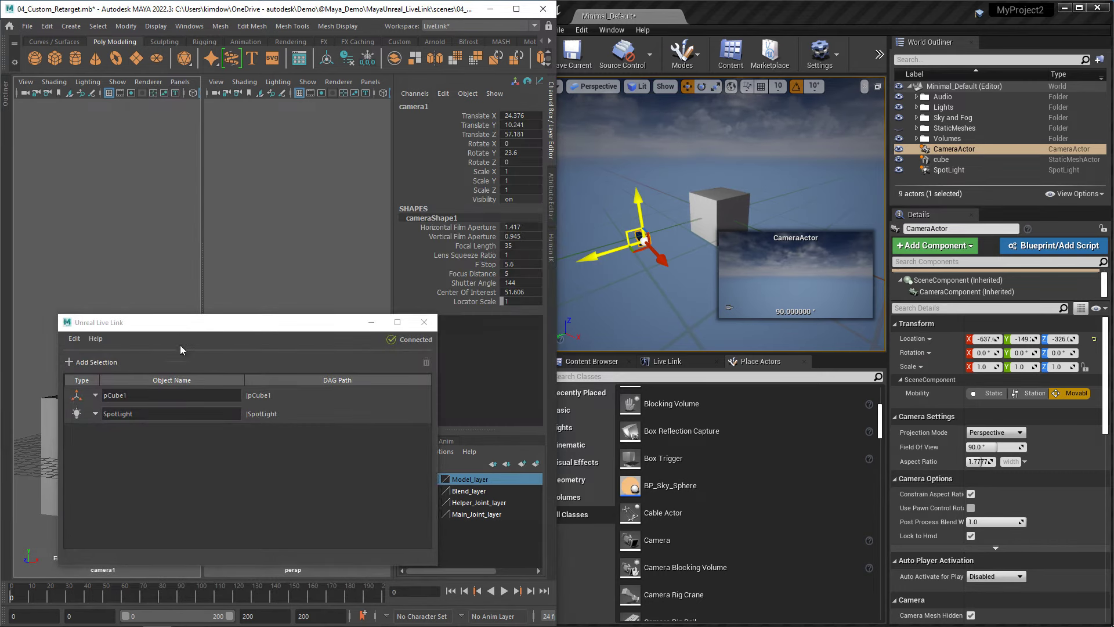
left_click(96, 362)
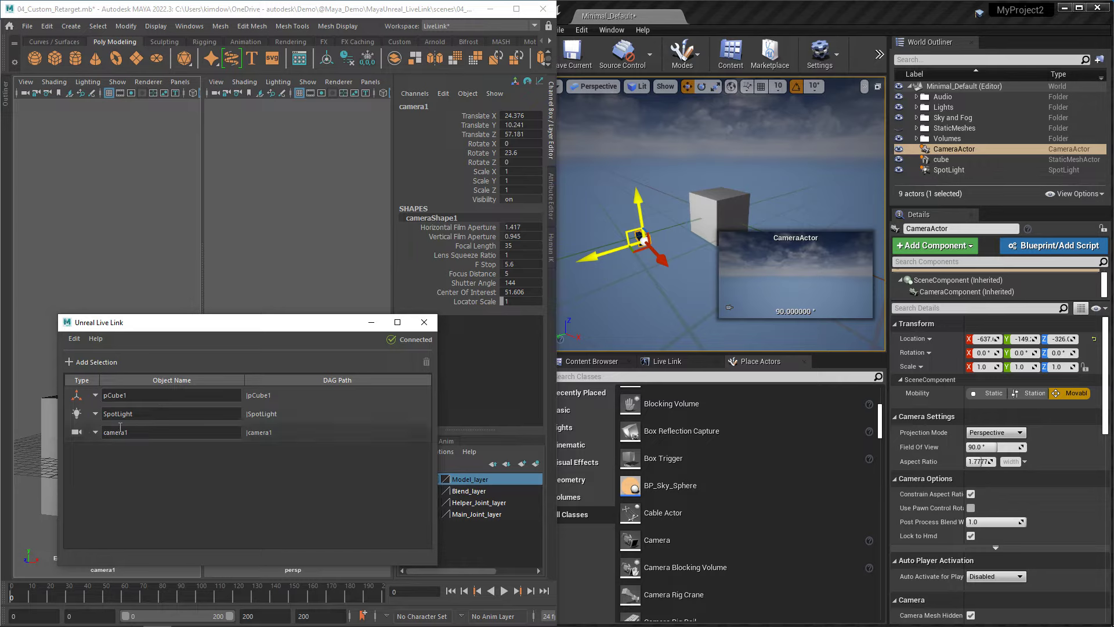
left_click(371, 322)
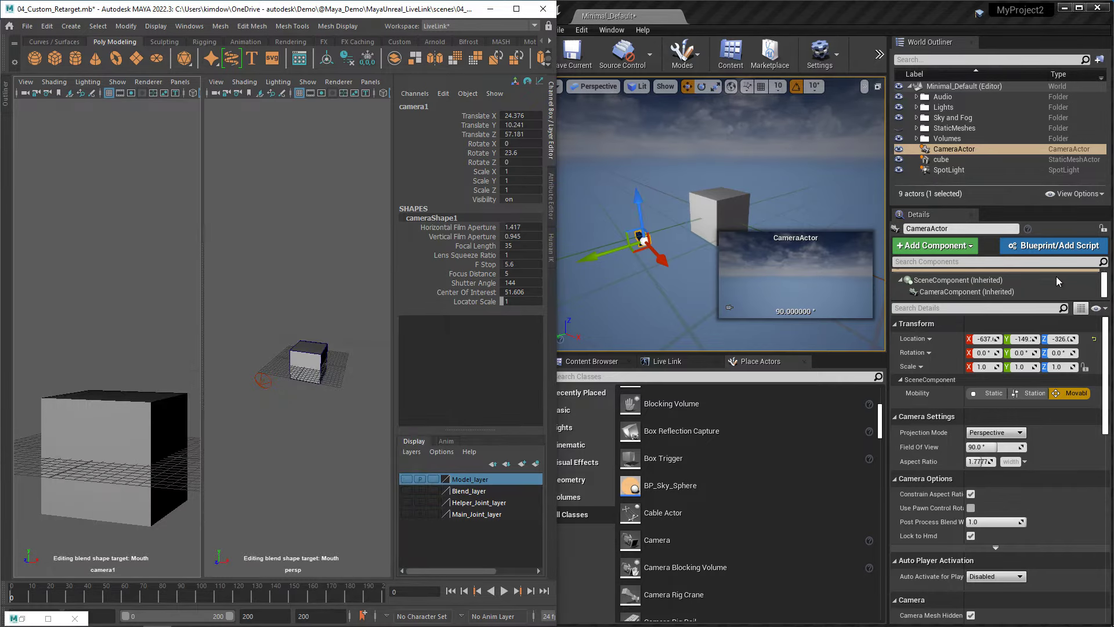
Add a Live Link Controller component to Unreal's CameraActor and set its Subject Representation to camera1.
left_click(957, 250)
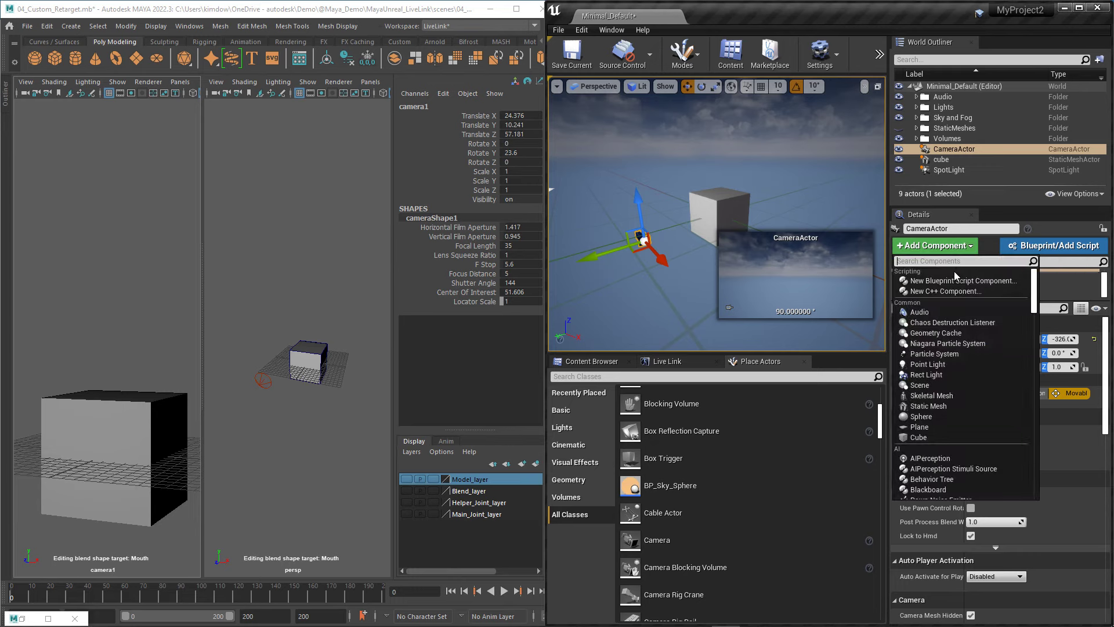
type("live")
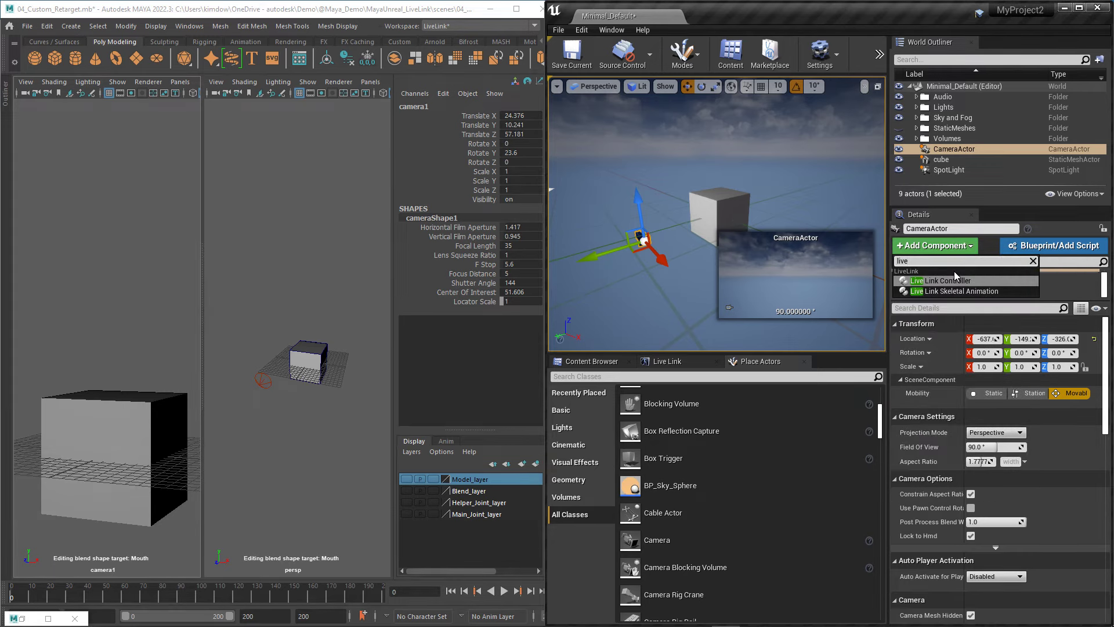
left_click(951, 280)
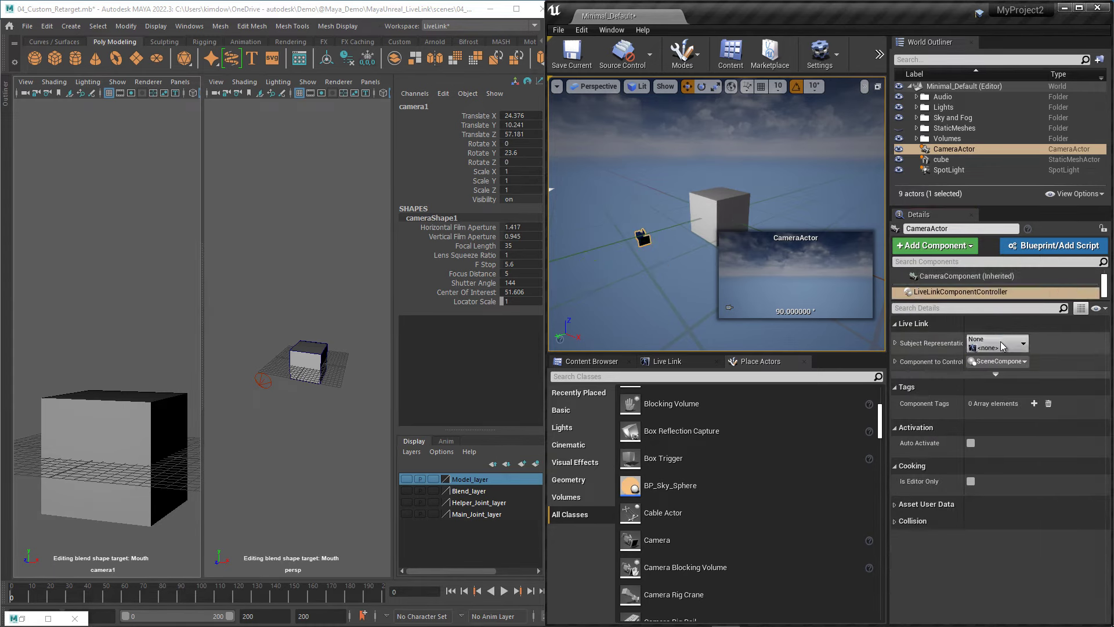
left_click(1000, 341)
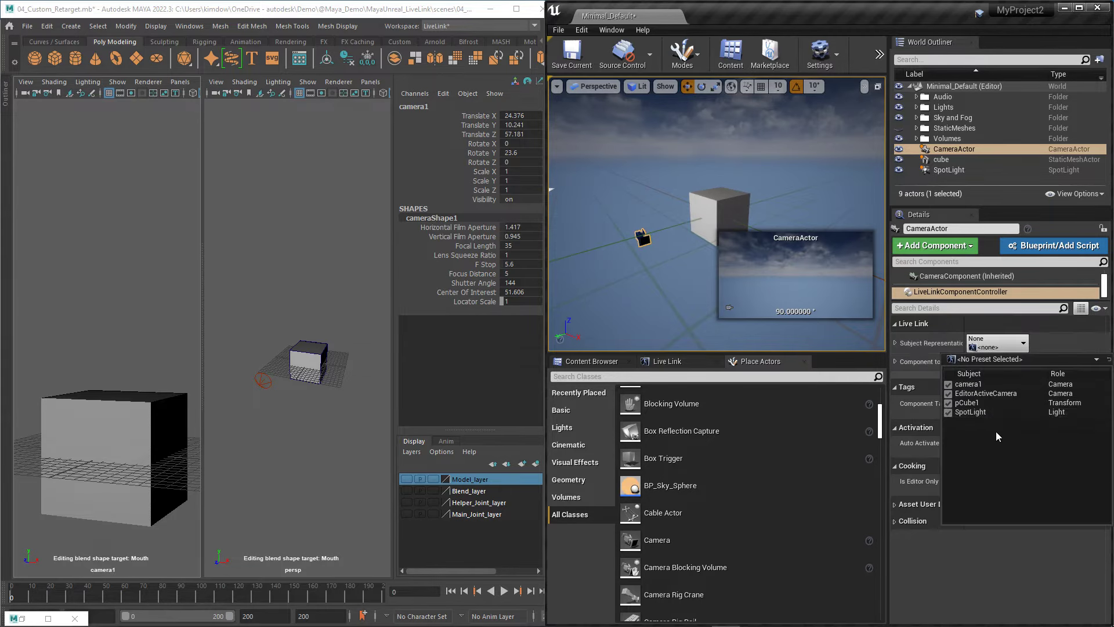
left_click(967, 384)
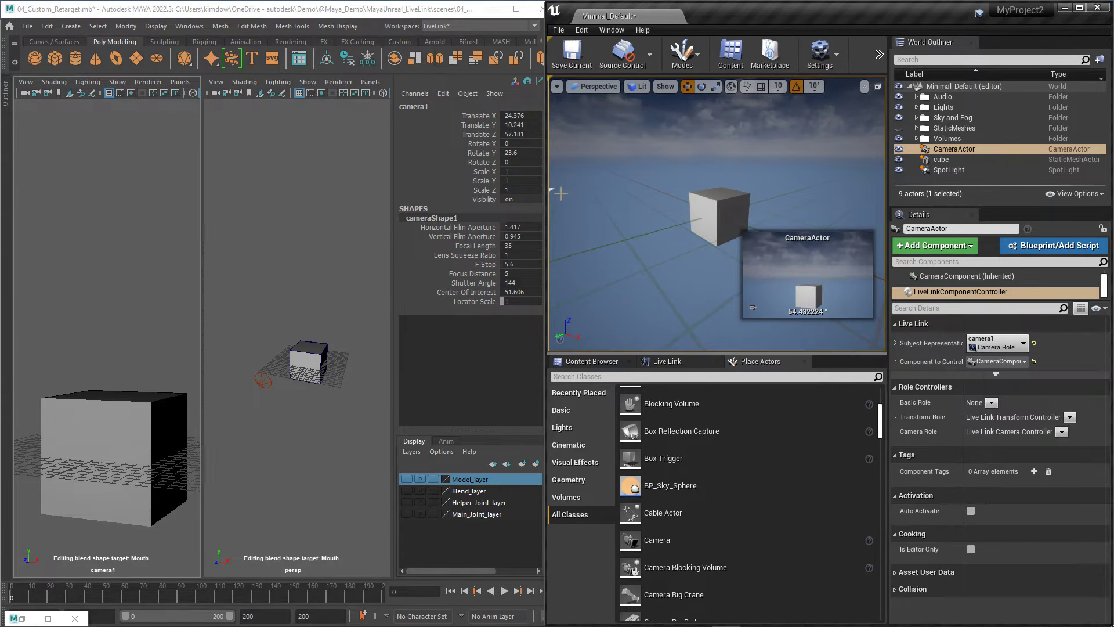
View Unreal's viewport through CameraActor and reframe Maya's camera1 to about X 35.663, Y 28.861, Z 67.748.
left_click(593, 86)
left_click(609, 217)
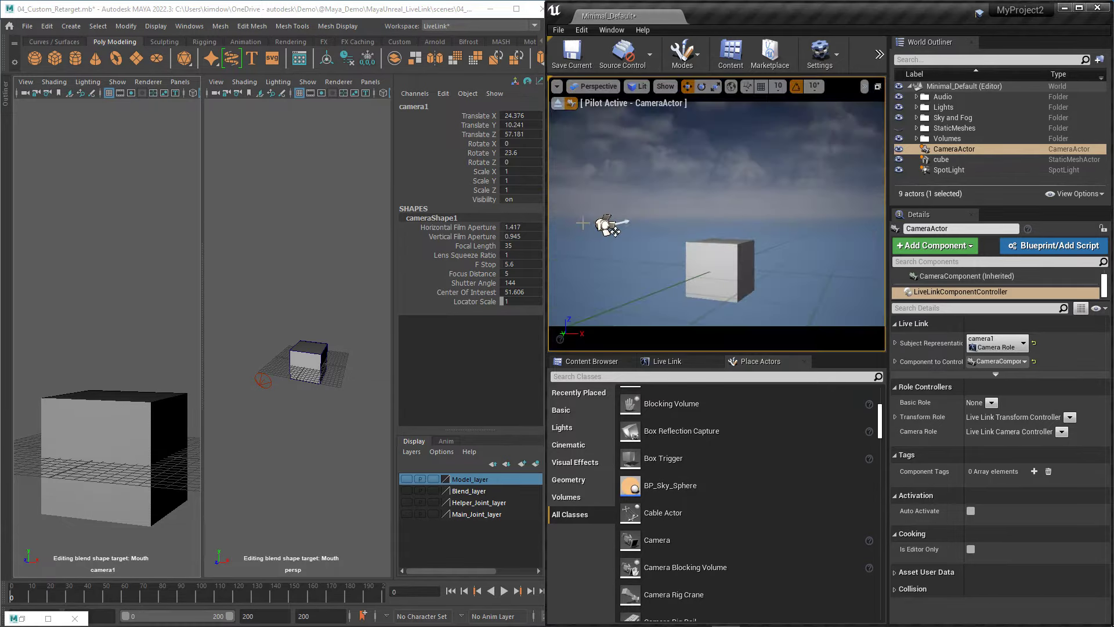
left_click_drag(152, 319, 137, 338, "alt")
right_click_drag(137, 338, 101, 311, "alt")
left_click_drag(102, 312, 147, 348, "alt")
right_click_drag(147, 348, 194, 345, "alt")
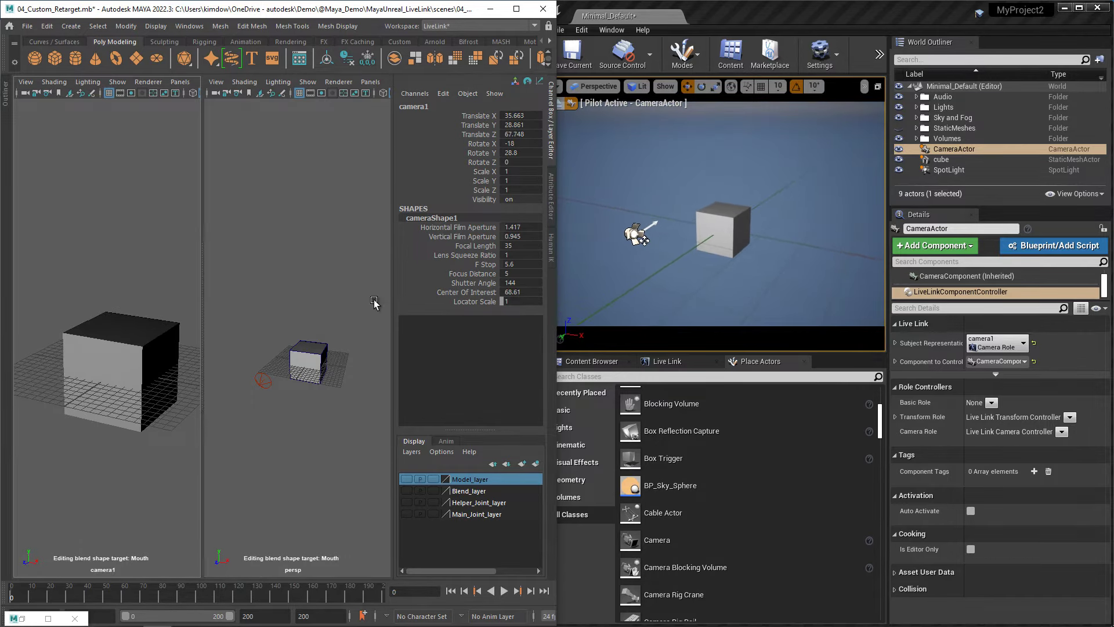
Try adjusting camera1's Horizontal Film Aperture, Vertical Film Aperture and Focal Length in Maya, undoing each change.
left_click(448, 228)
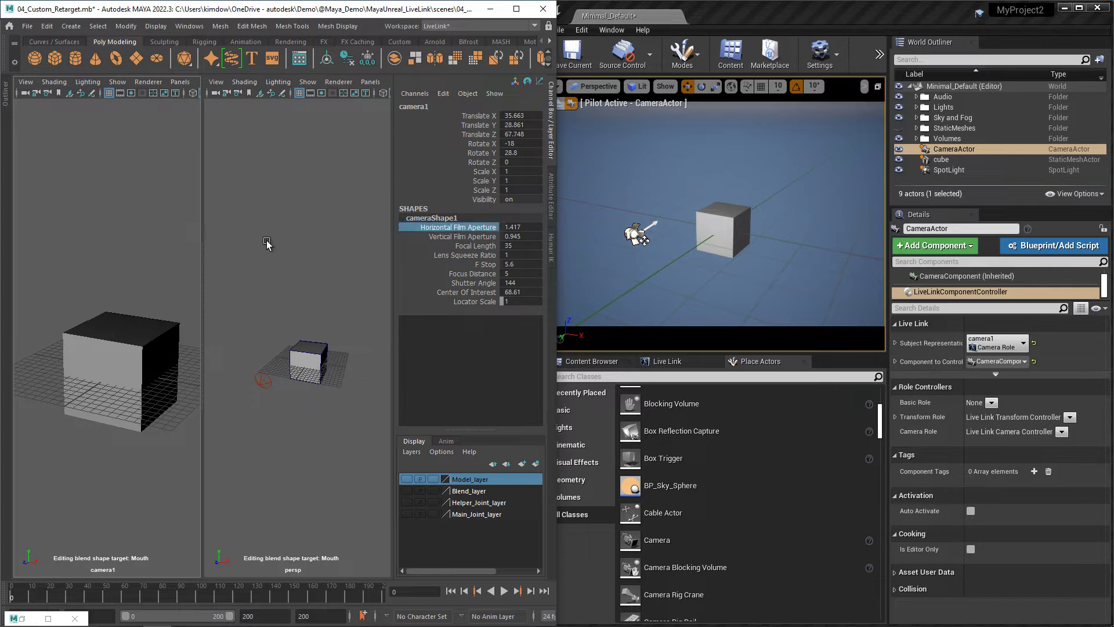
middle_click_drag(268, 241, 481, 298)
key("ctrl+z")
left_click(445, 237)
key("ctrl+z")
left_click(467, 246)
key("ctrl+z")
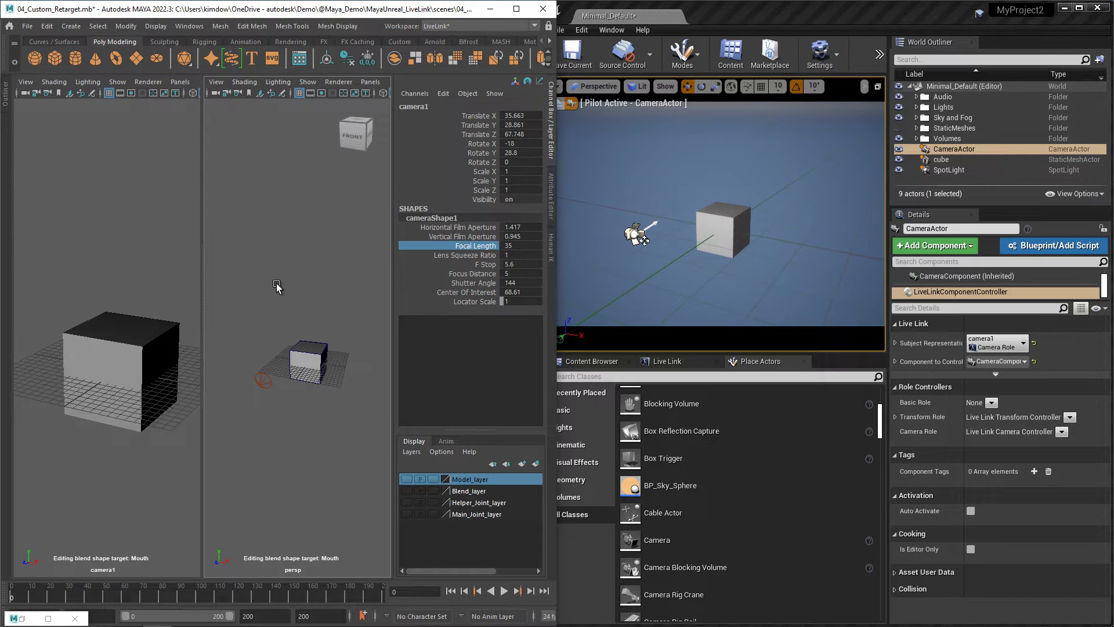
Turn off pCube1's visibility in Maya and show the weasel character's Model_layer.
left_click(319, 352)
left_click(526, 196)
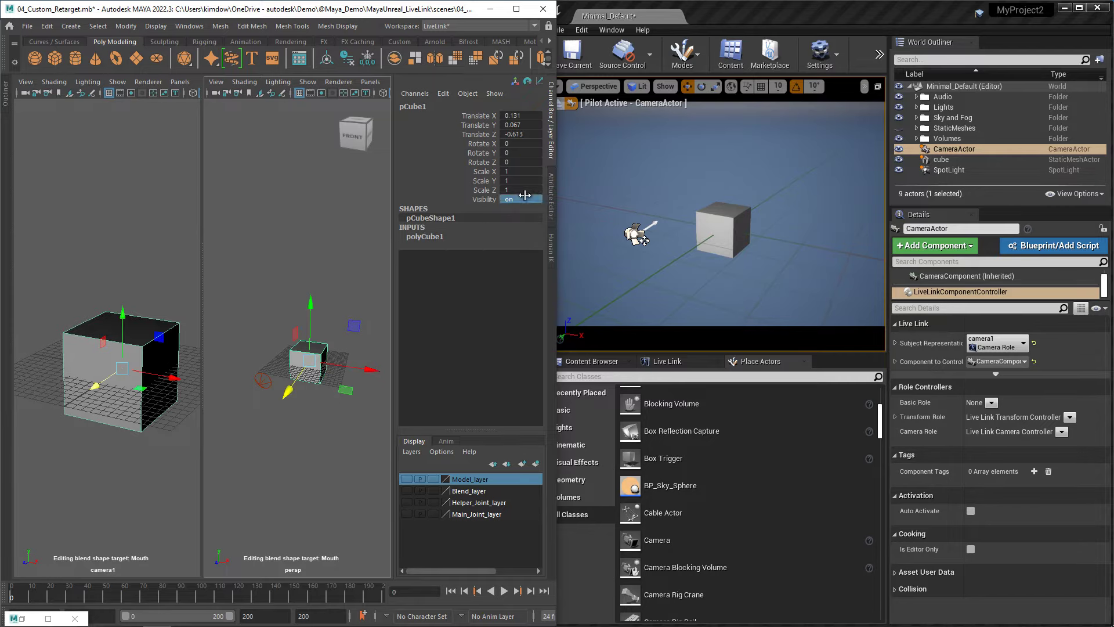
type("0")
key("Return")
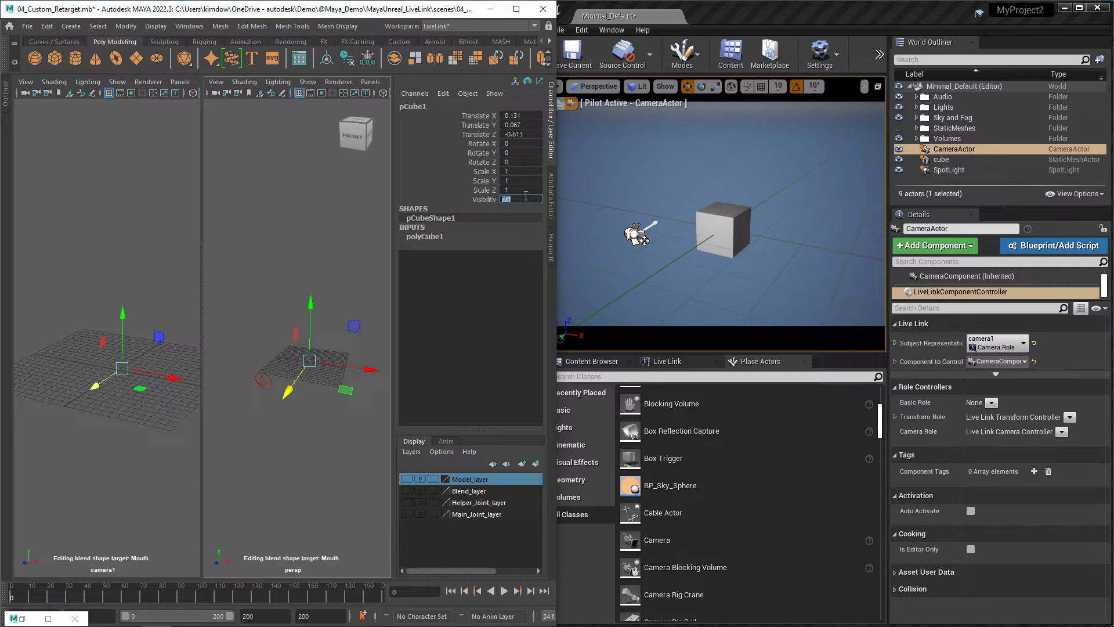
left_click(408, 479)
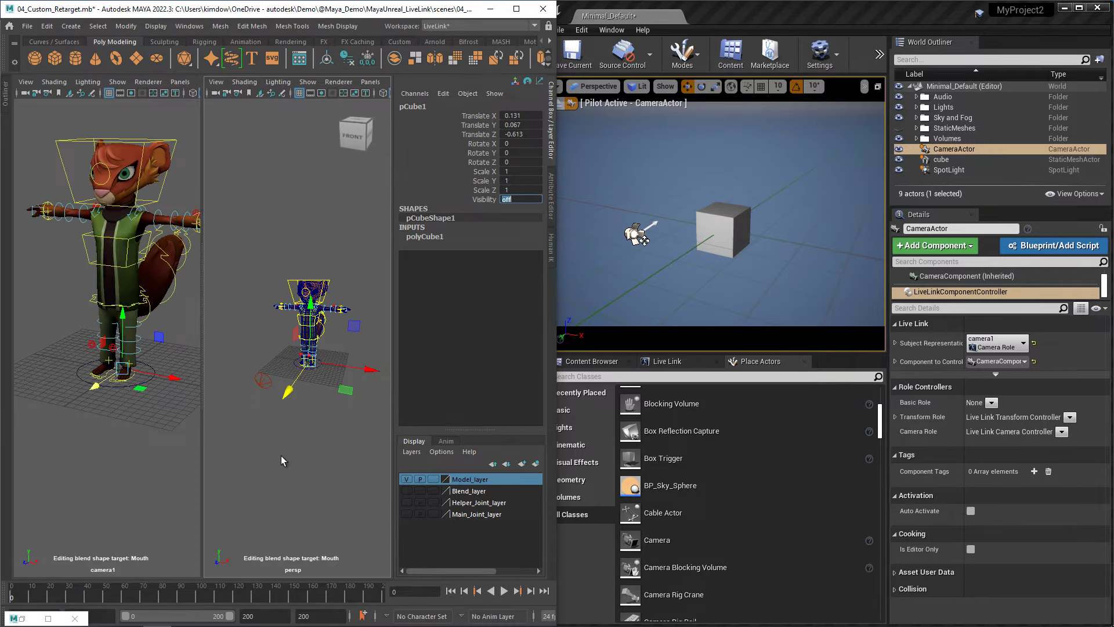
Frame the weasel character in Maya's camera1 and perspective views, and maximise the perspective view.
left_click_drag(126, 442, 127, 410, "alt")
right_click_drag(274, 461, 374, 467, "alt")
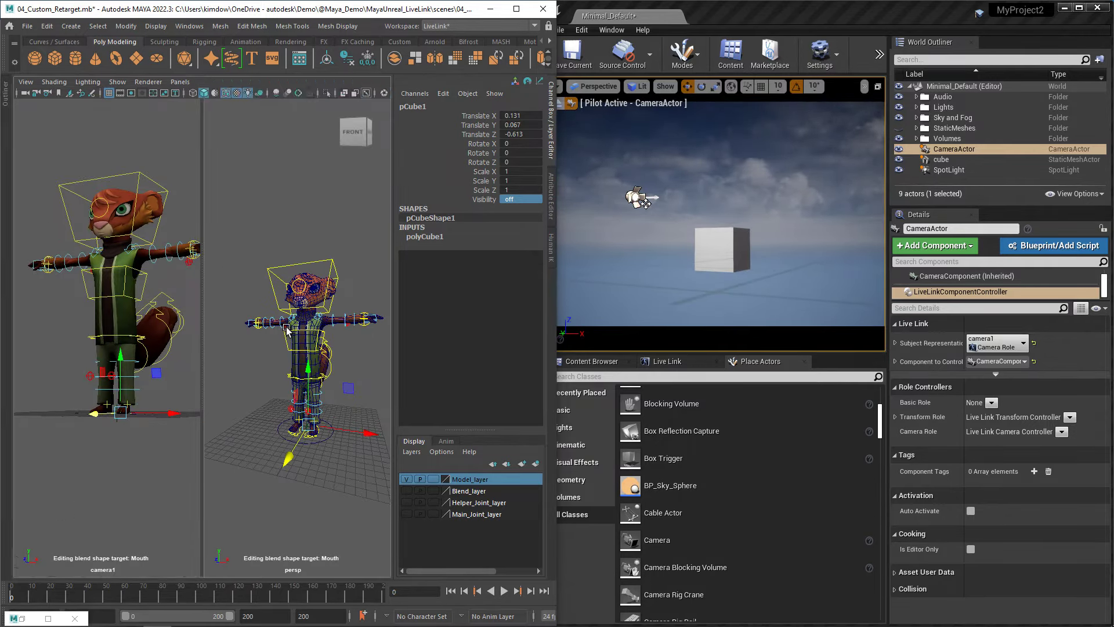
key("space")
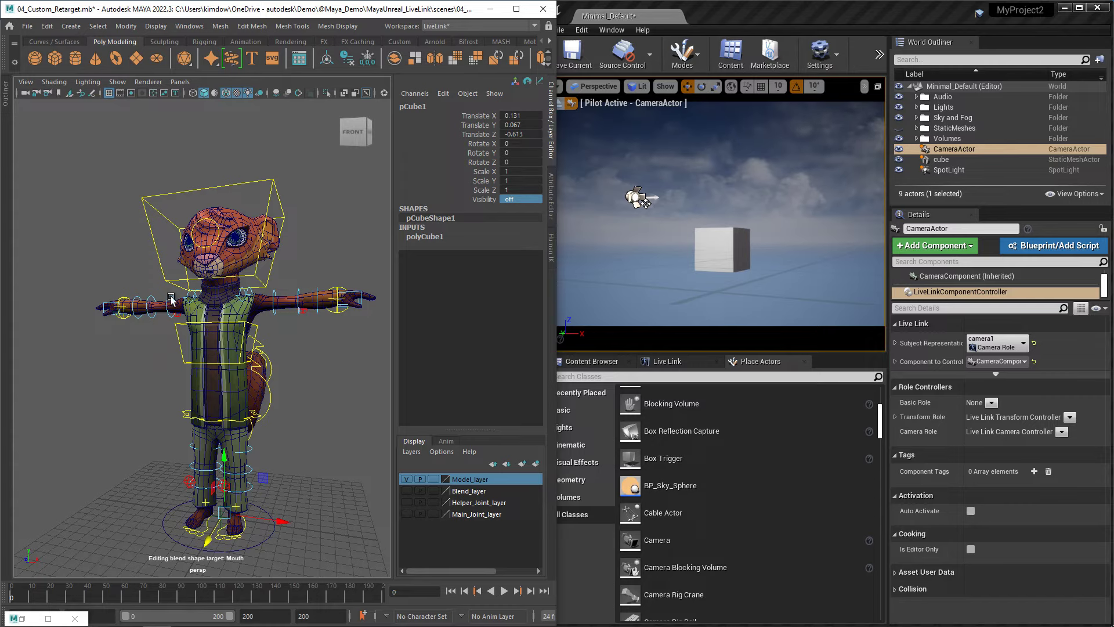
Try lowering the weasel's left arm by moving Left_Arm_Ctrl to about X -0.902, Y -6.21, and undo the move.
left_click(350, 296)
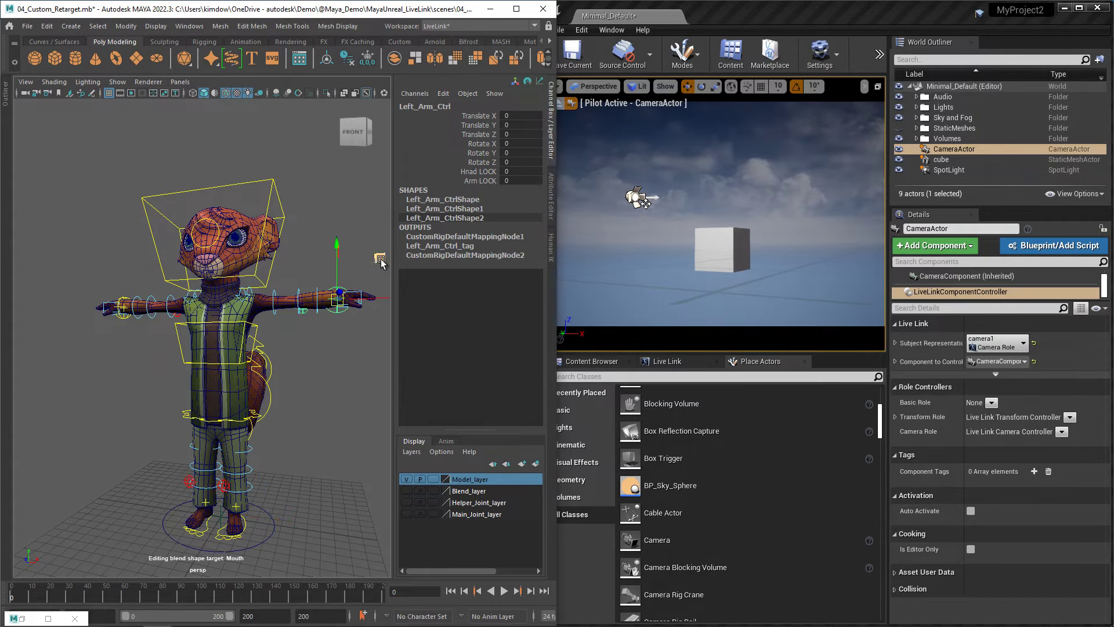
left_click_drag(378, 260, 356, 332)
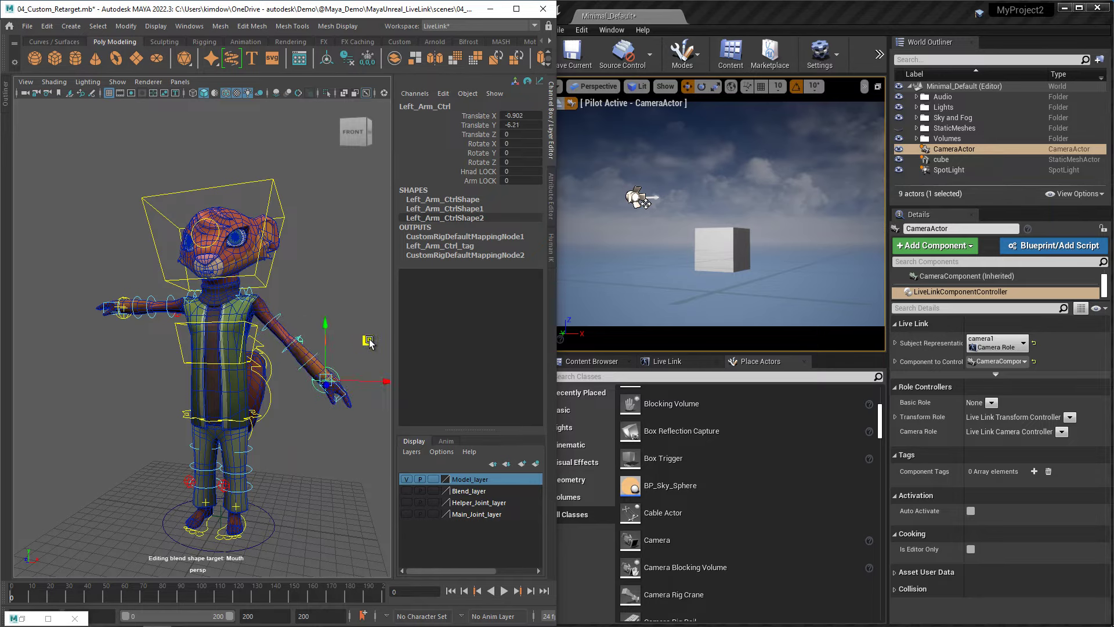
key("ctrl+z")
Show the Outliner in Maya and examine the joint hierarchy under Weasel_Character_Reference.
left_click(6, 95)
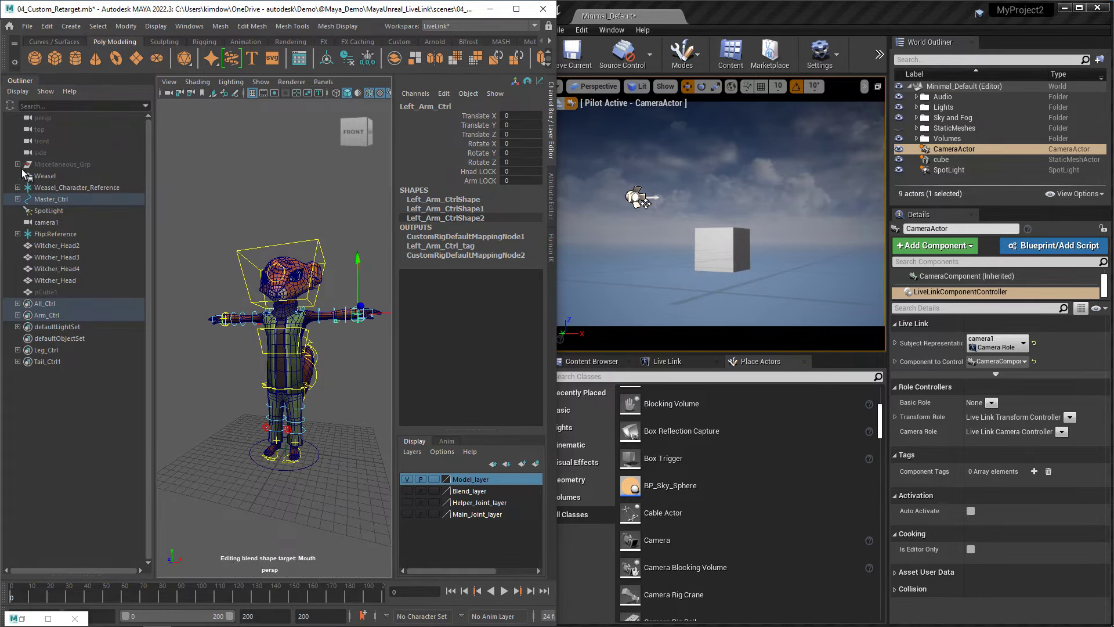
left_click(18, 188)
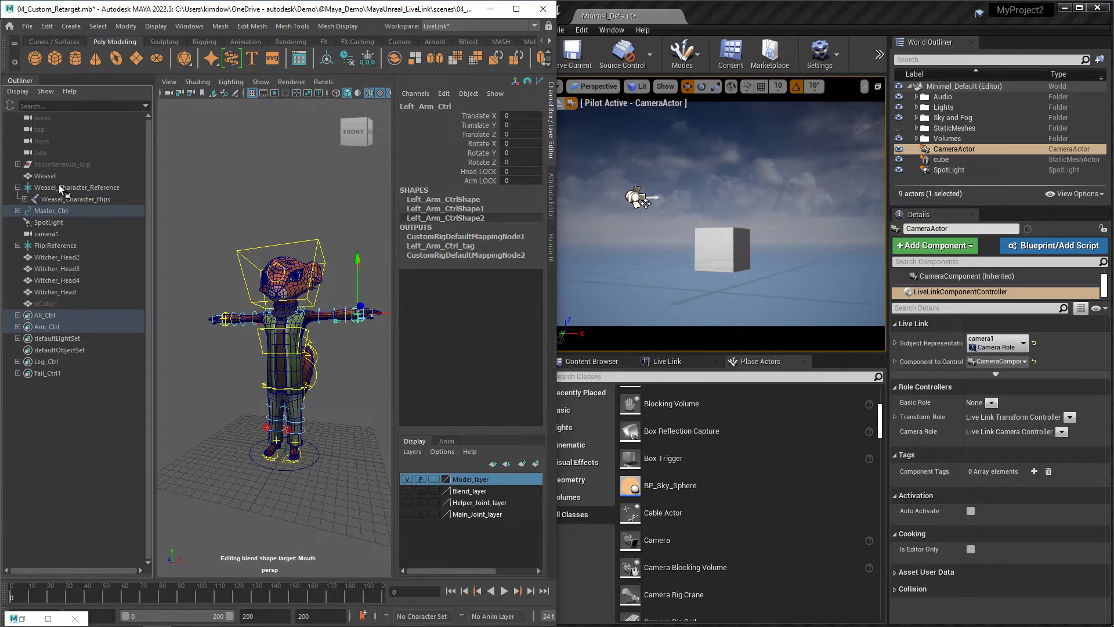
left_click(62, 188)
left_click(25, 200)
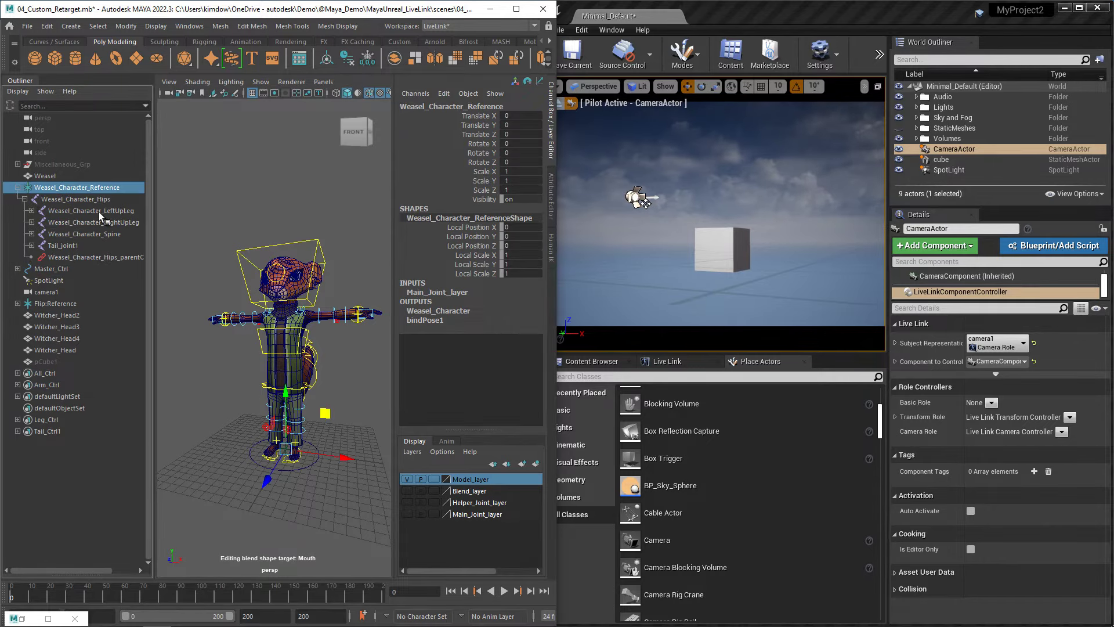
left_click(18, 188)
Select the Weasel mesh together with the Weasel_Character_Reference skeleton in Maya and send them to Unreal.
left_click(41, 177)
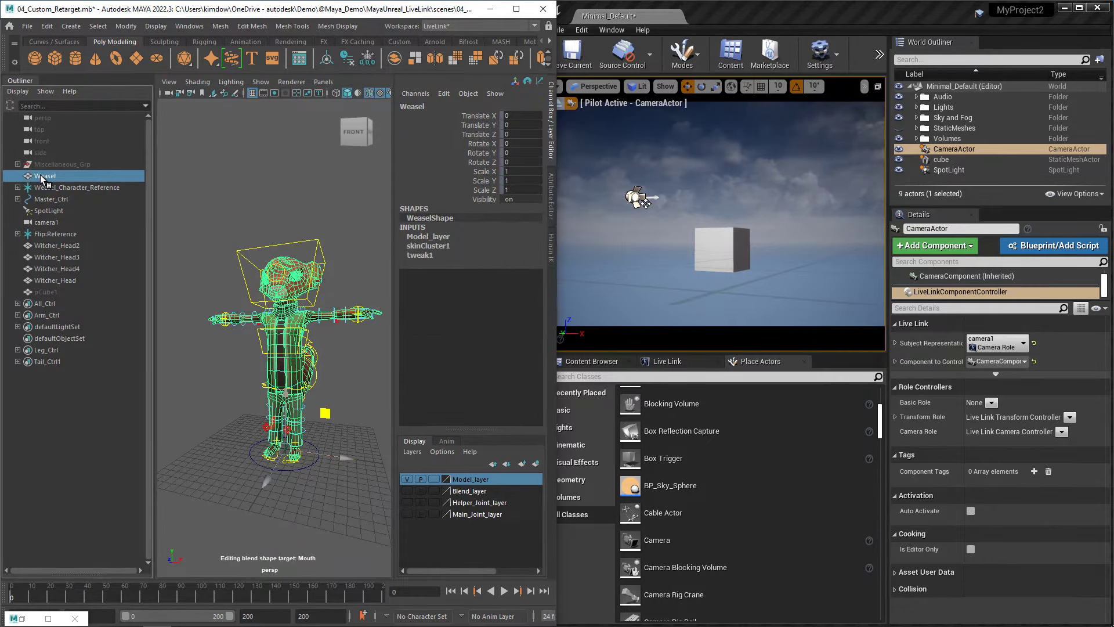
left_click(45, 187)
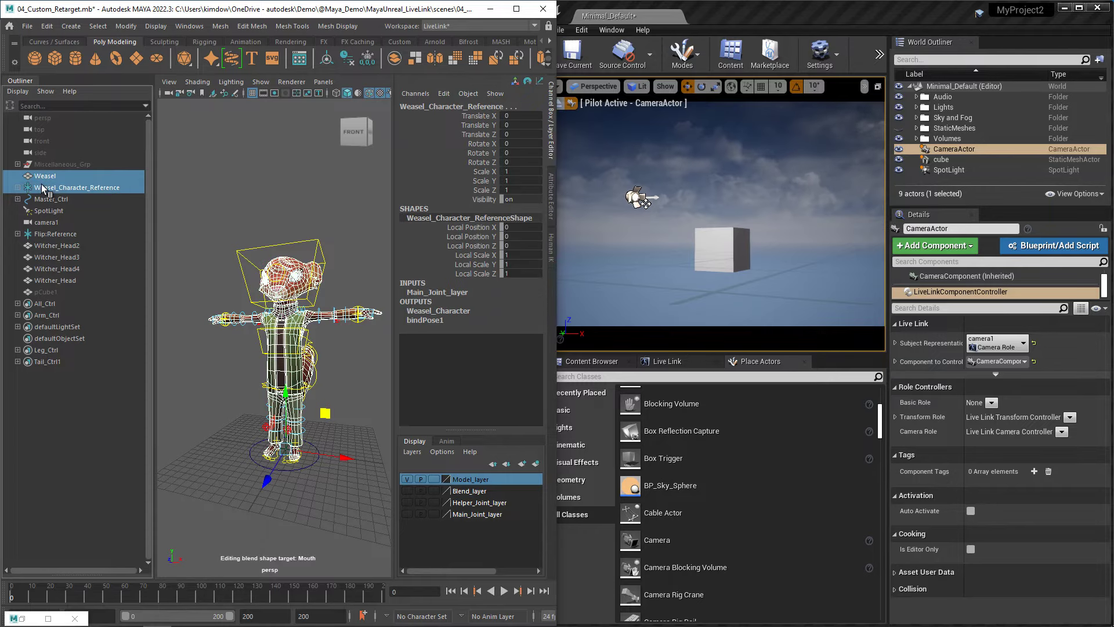
left_click(28, 27)
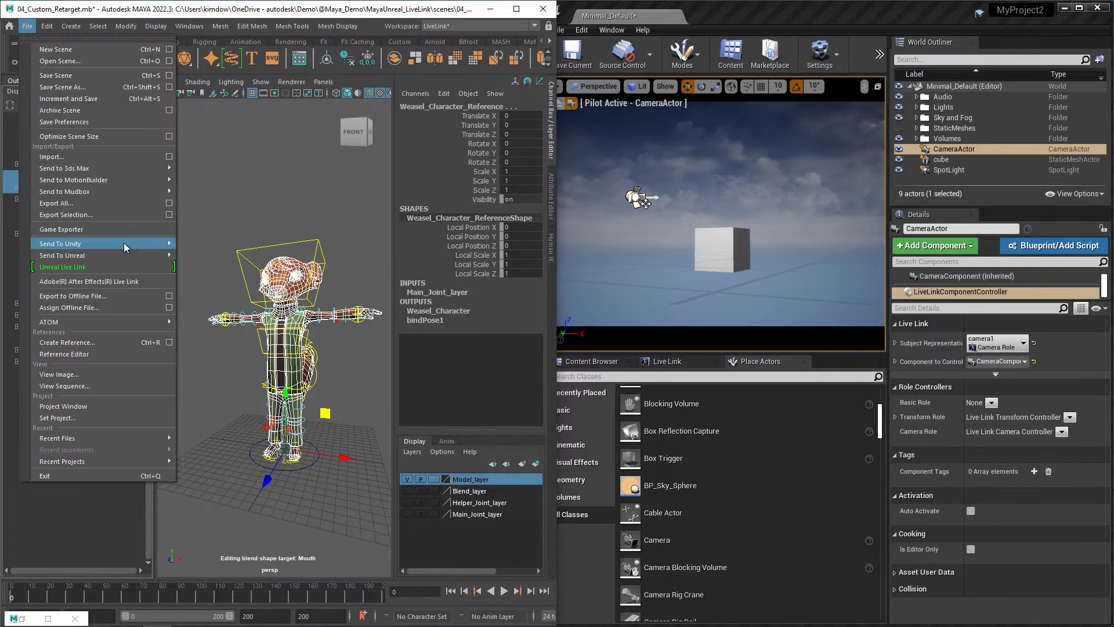
mouse_move(113, 257)
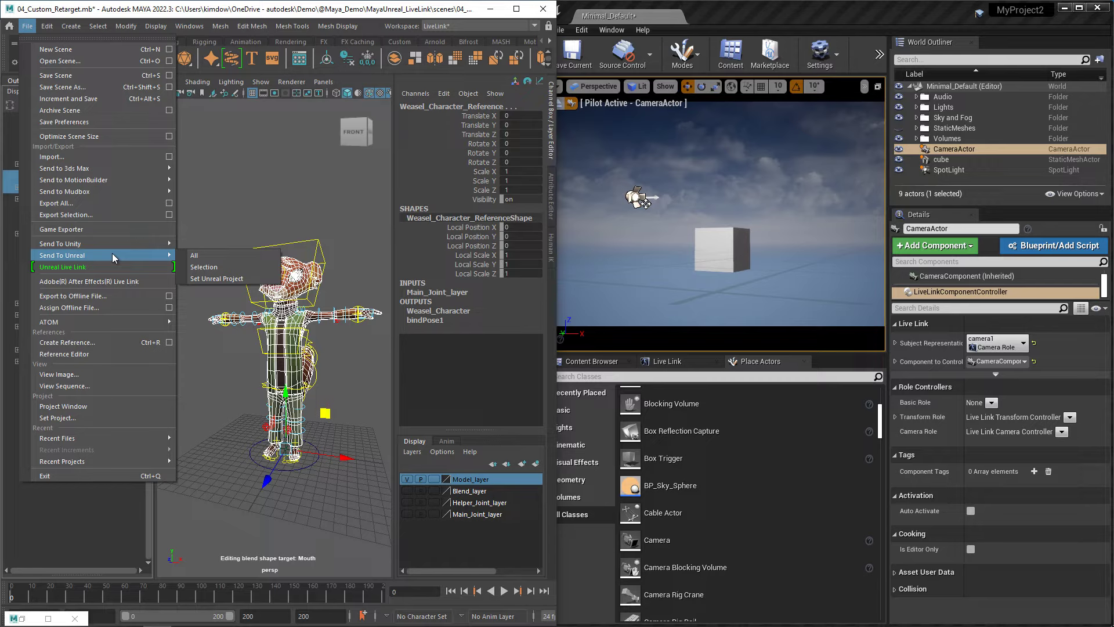
left_click(236, 254)
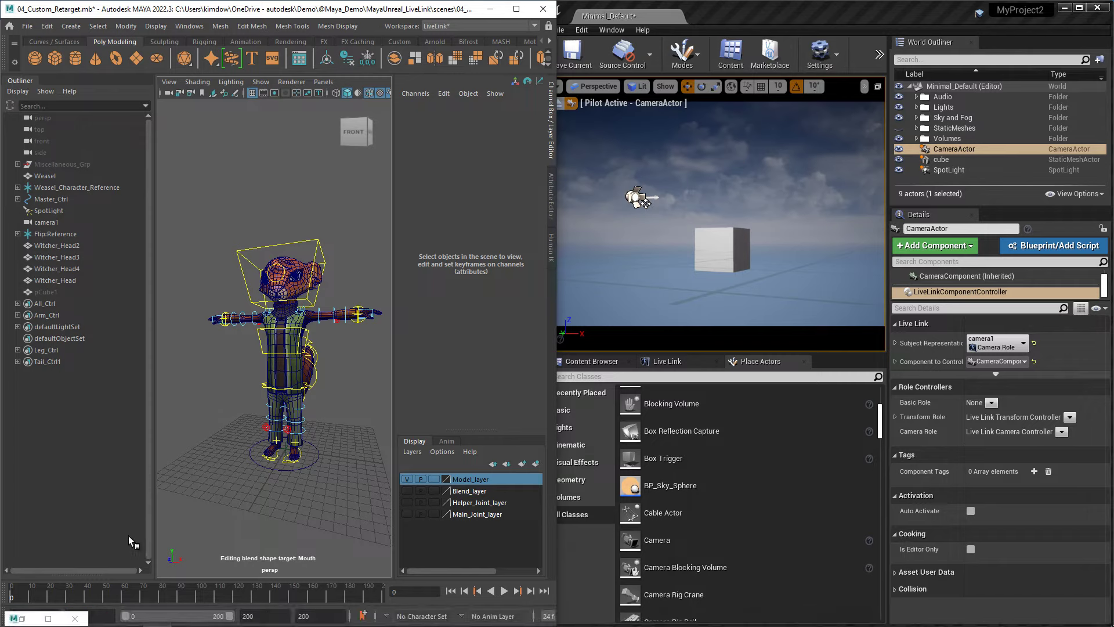
Switch to Unreal and import the changed source file as skeletal mesh Weasel_ANI, keeping the default FBX options and applying them to all.
mouse_move(44, 622)
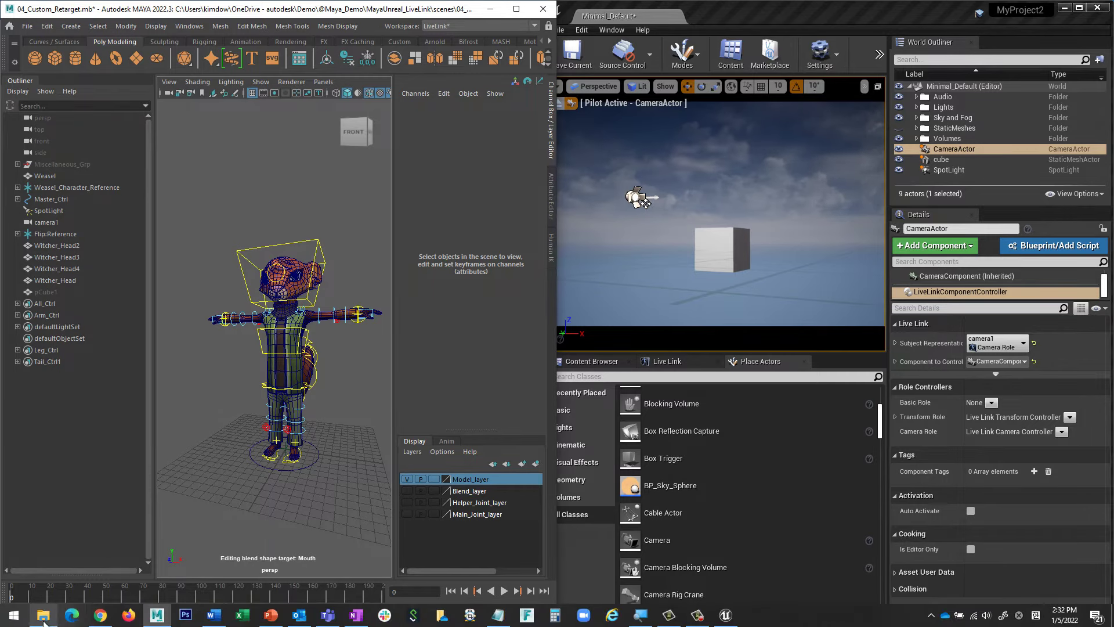
left_click(746, 21)
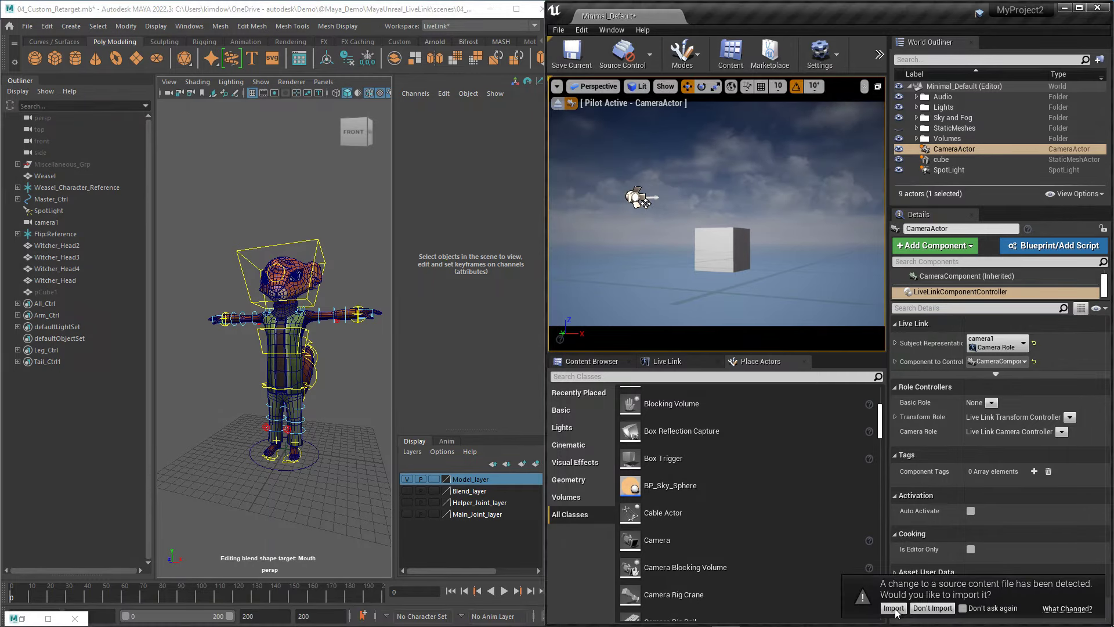
left_click(894, 607)
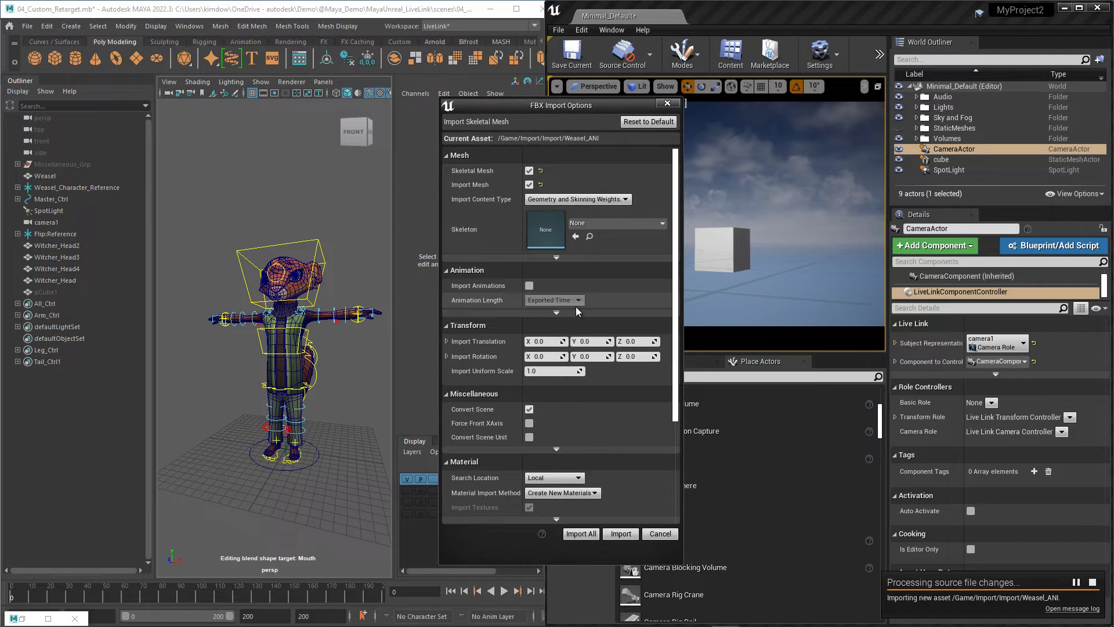
scroll(575, 306, "down", 3)
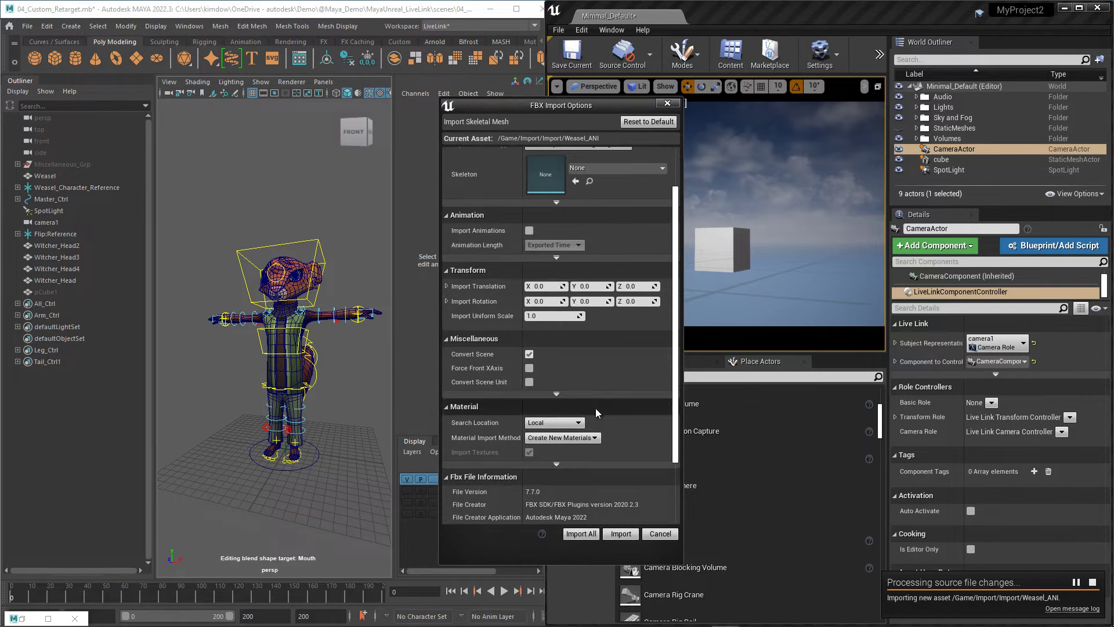
scroll(595, 412, "up", 3)
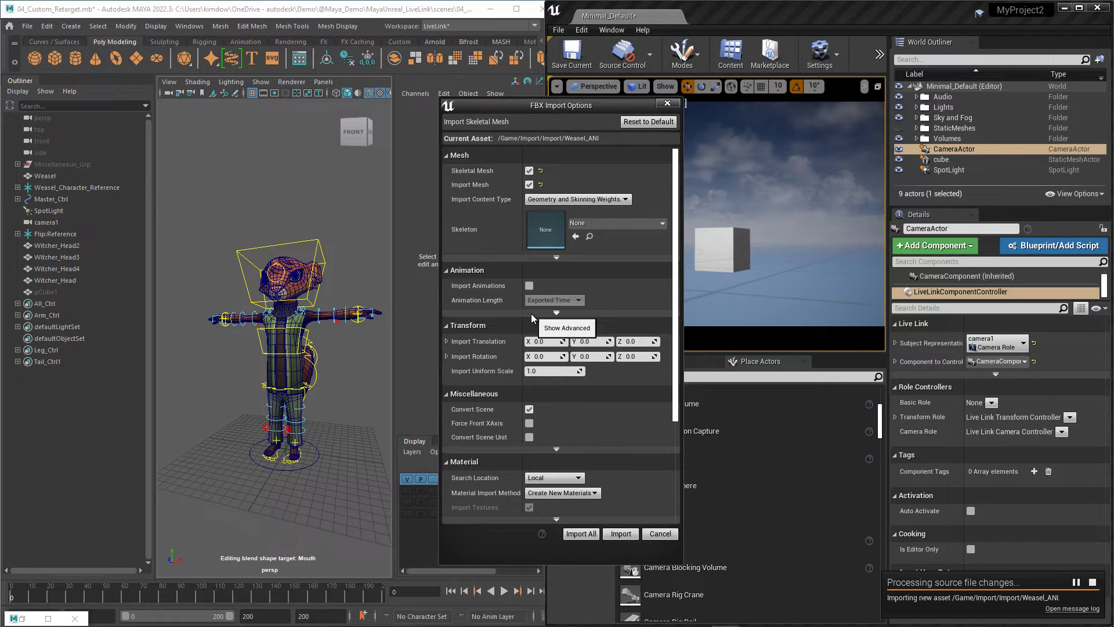
left_click(579, 533)
Open the imported Weasel_ANI skeletal mesh from Unreal's Content Browser, inspect it, and close its editor.
left_click(590, 361)
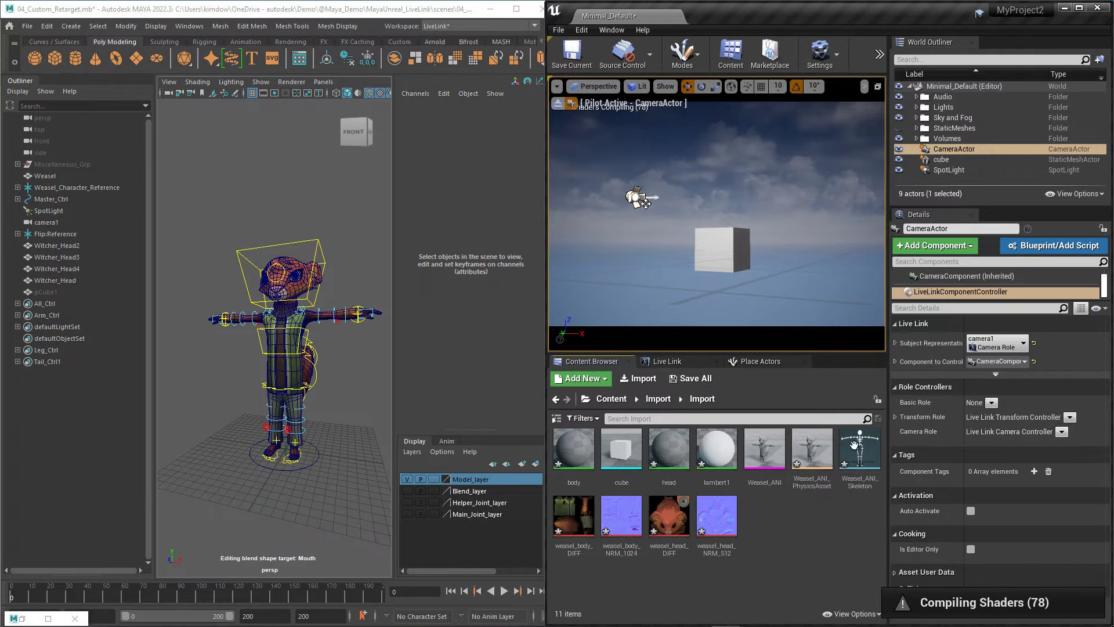
double_click(761, 452)
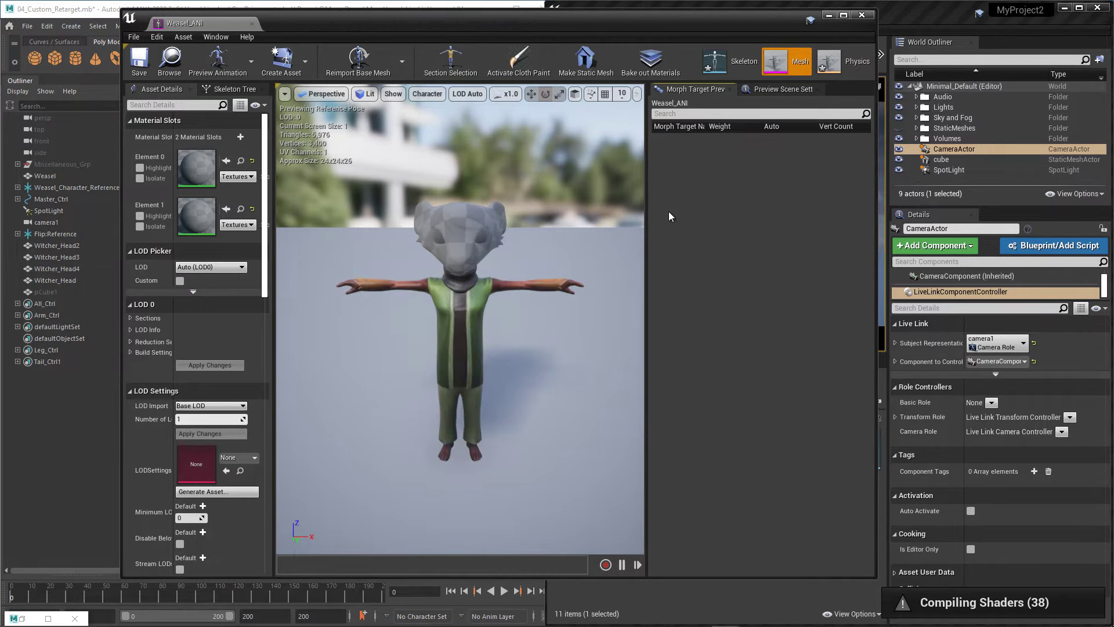
left_click(860, 16)
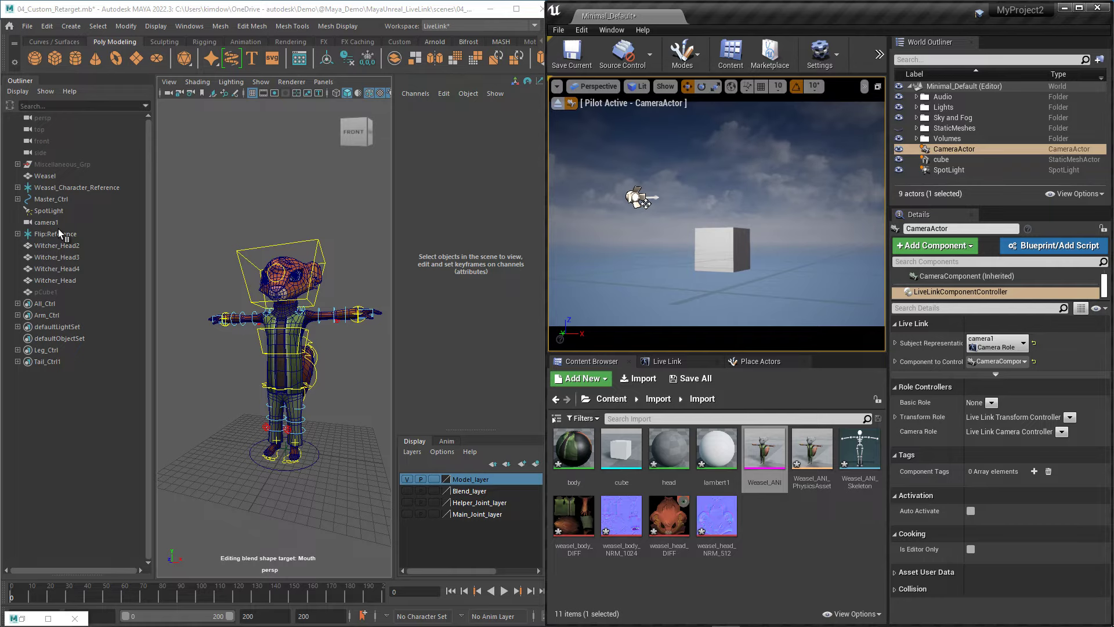
Restore Maya's Unreal Live Link window, add Weasel_Character_Reference as a streamed subject, and minimise the window with the Outliner collapsed.
left_click(23, 619)
left_click_drag(199, 330, 392, 228)
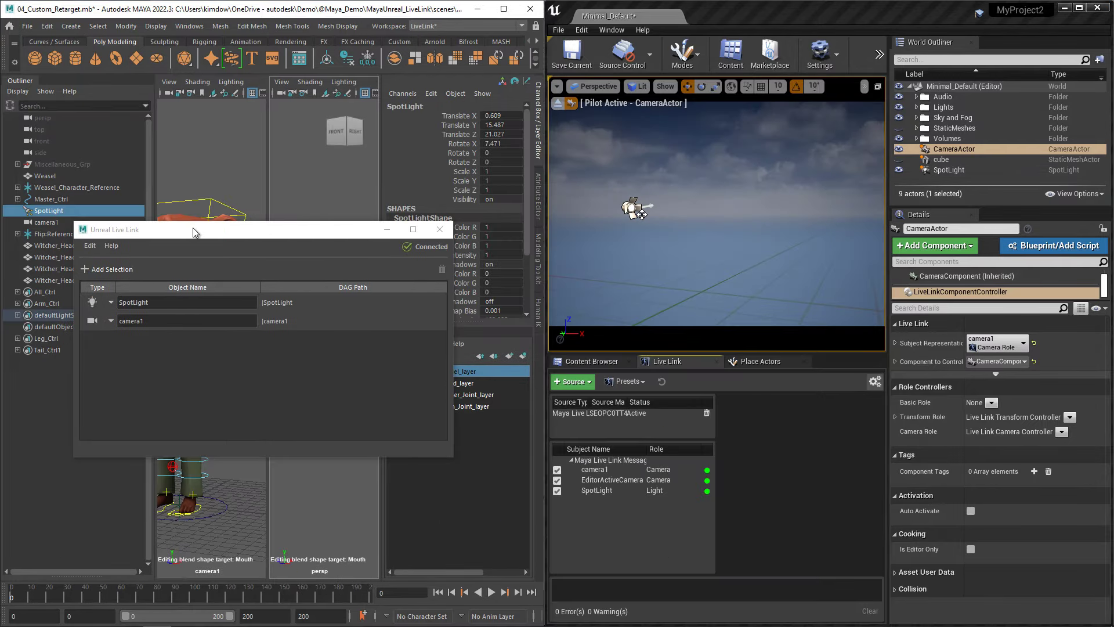
left_click_drag(193, 227, 253, 243)
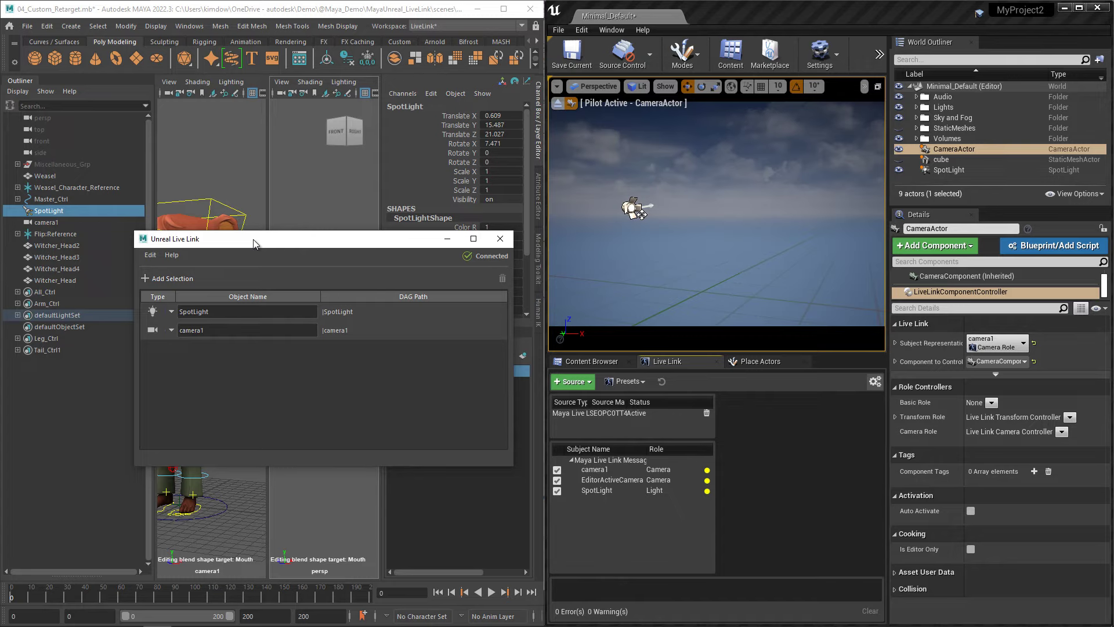
left_click_drag(250, 239, 231, 330)
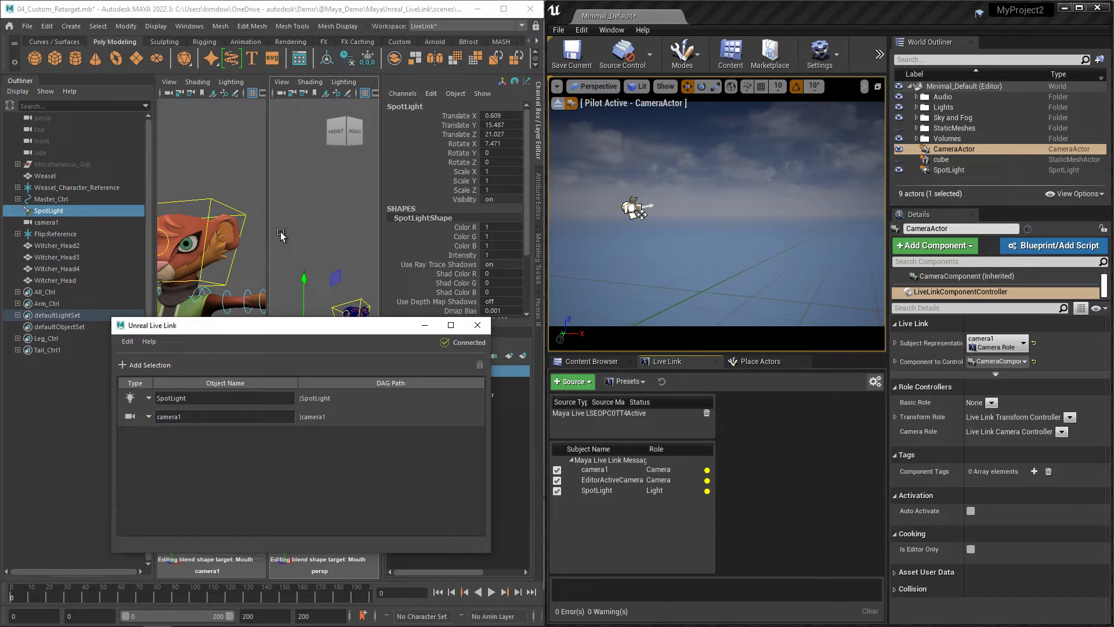
left_click(18, 188)
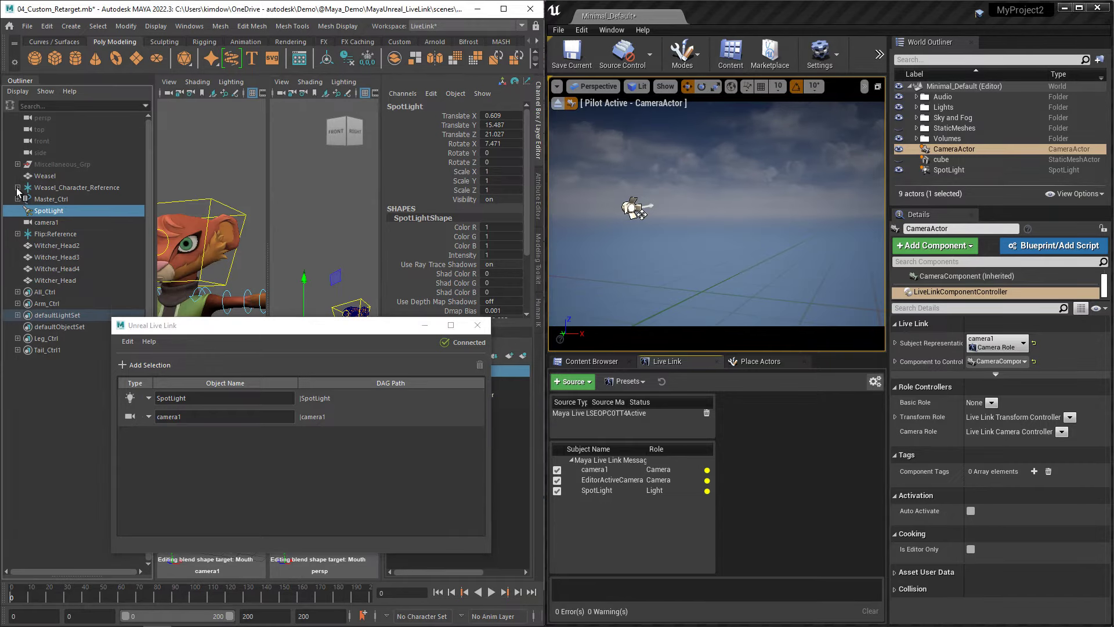
left_click(71, 187)
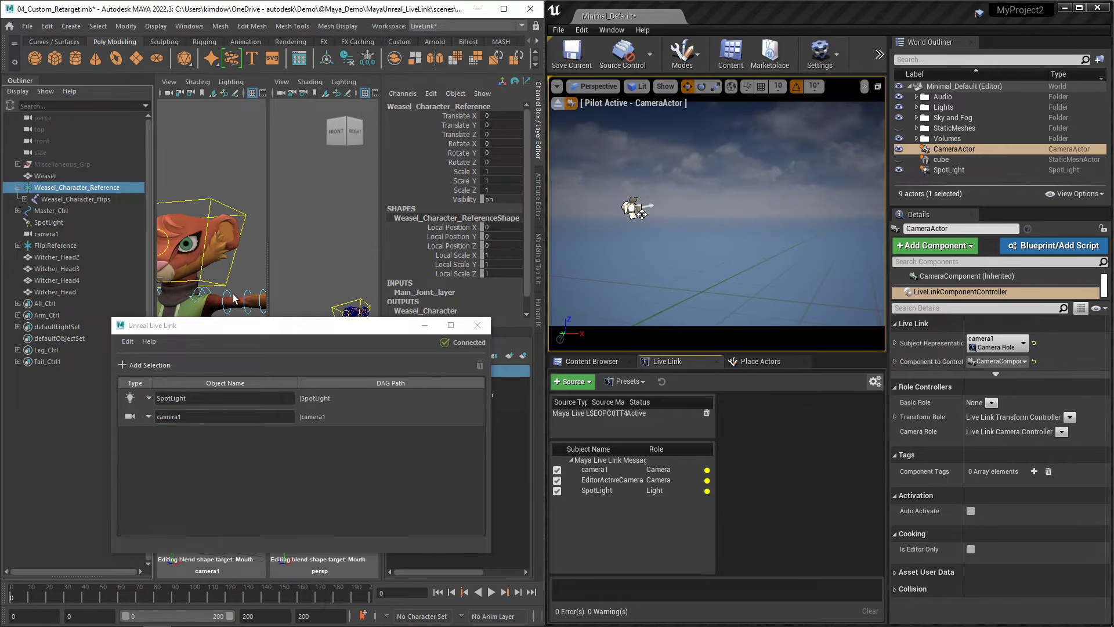
left_click(152, 364)
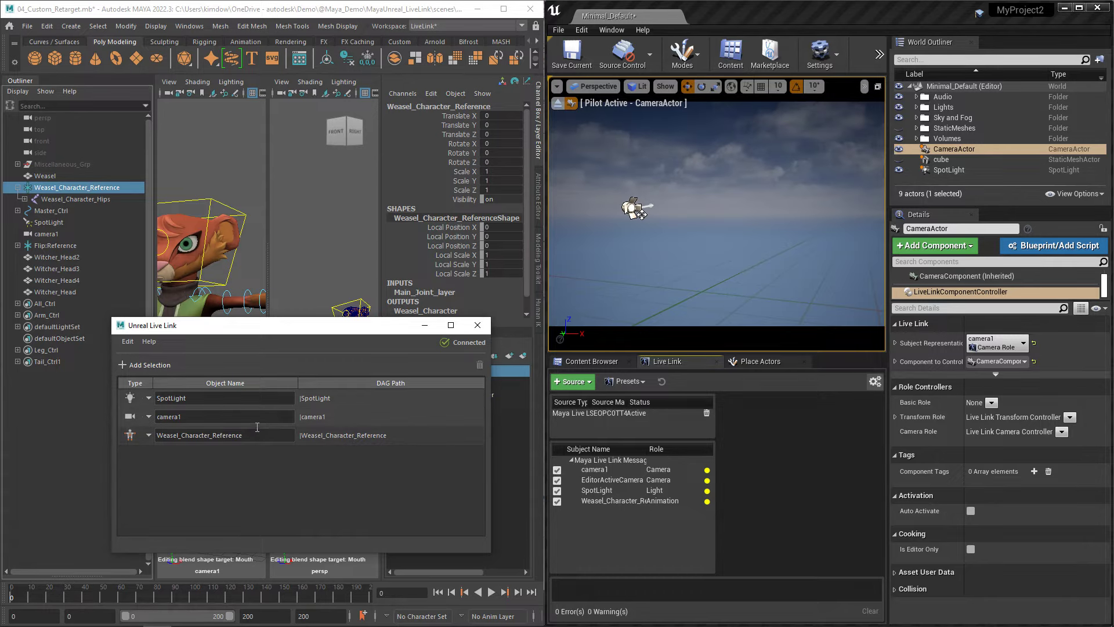
left_click(20, 82)
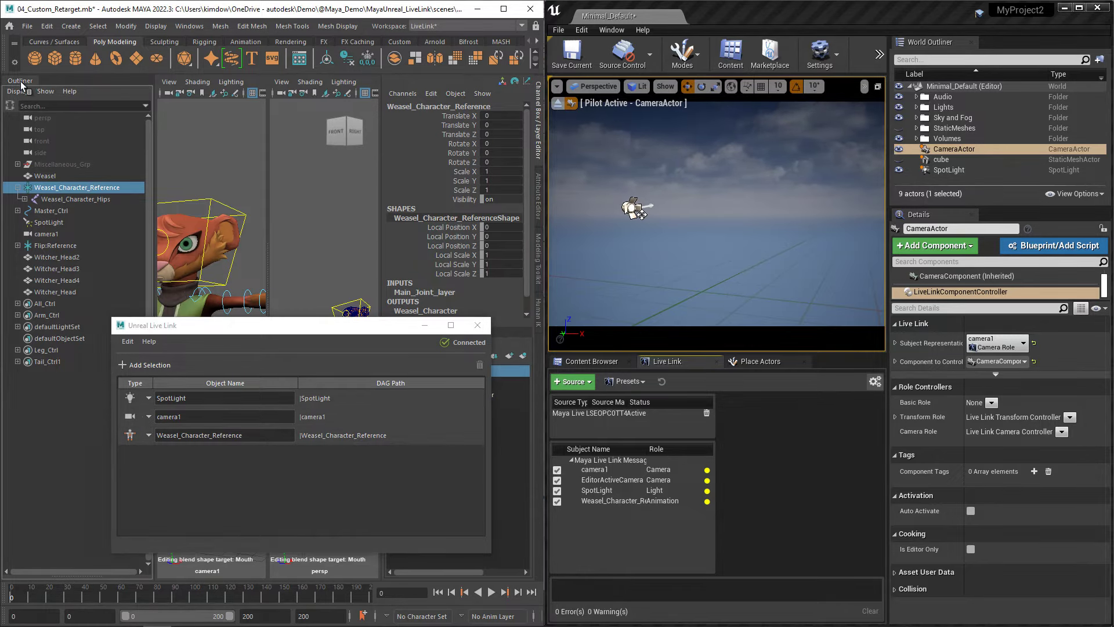
left_click(424, 325)
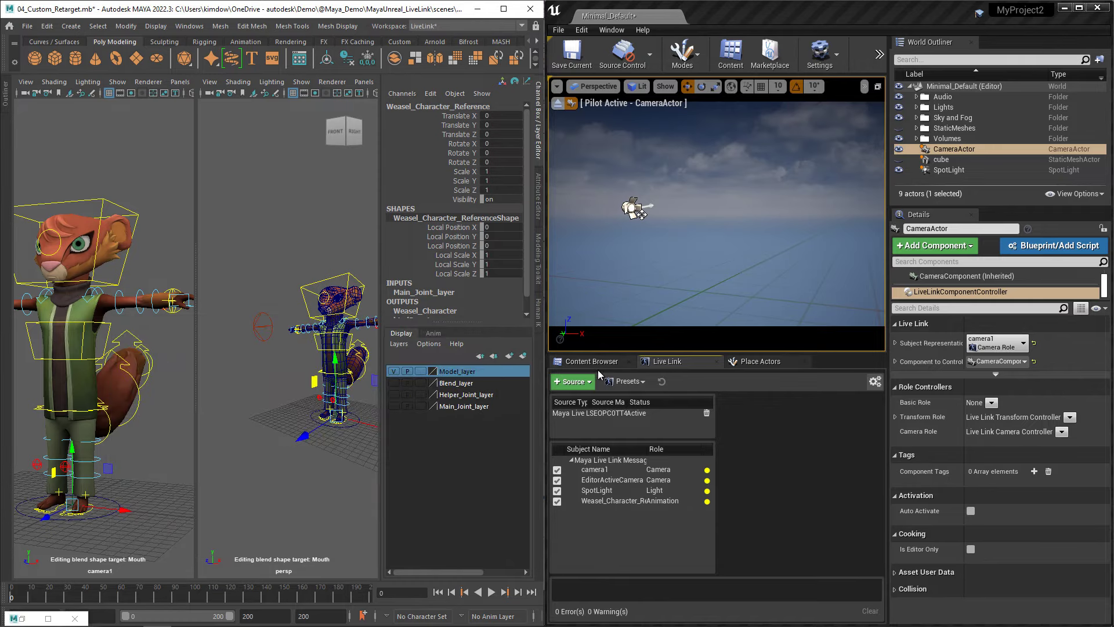
Create an Animation Blueprint in Unreal's Import folder with Weasel_ANI_Skeleton as its target skeleton.
left_click(592, 361)
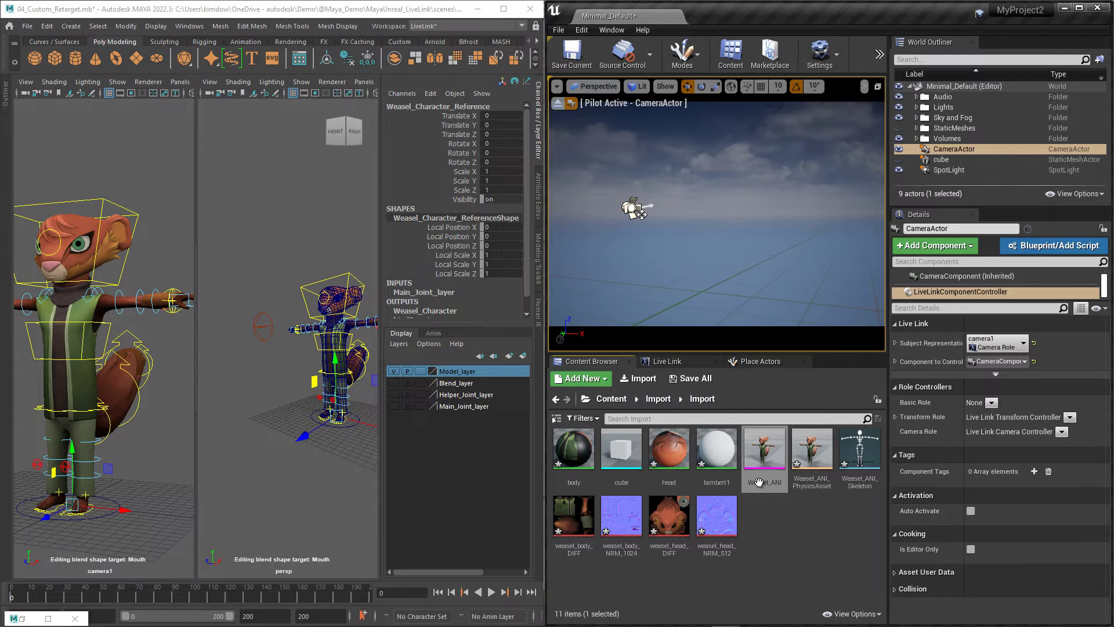
right_click(774, 513)
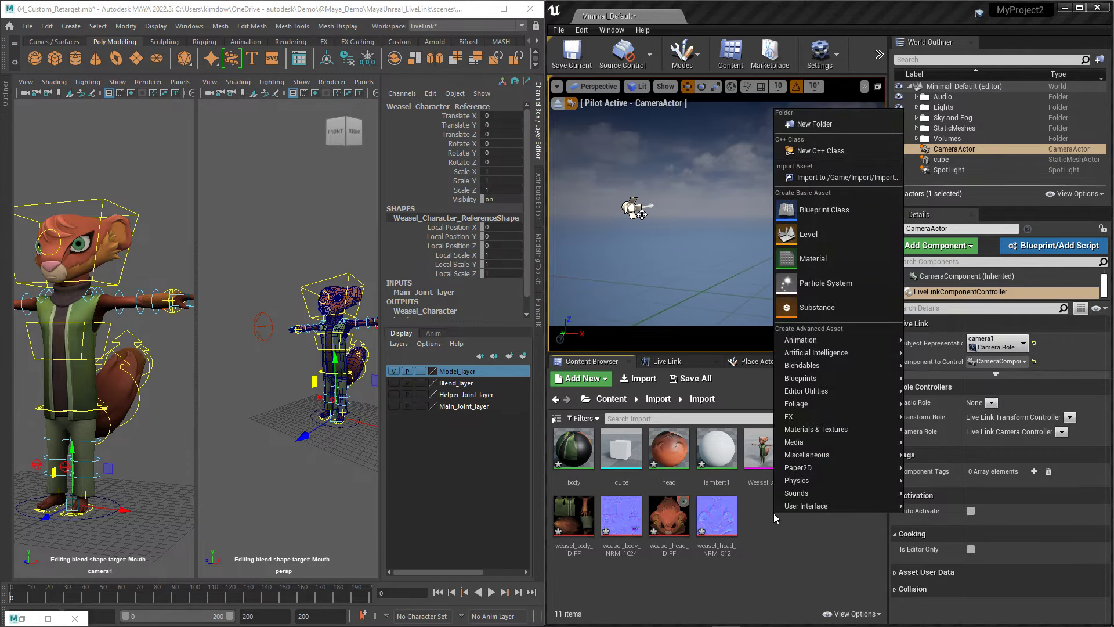
mouse_move(841, 343)
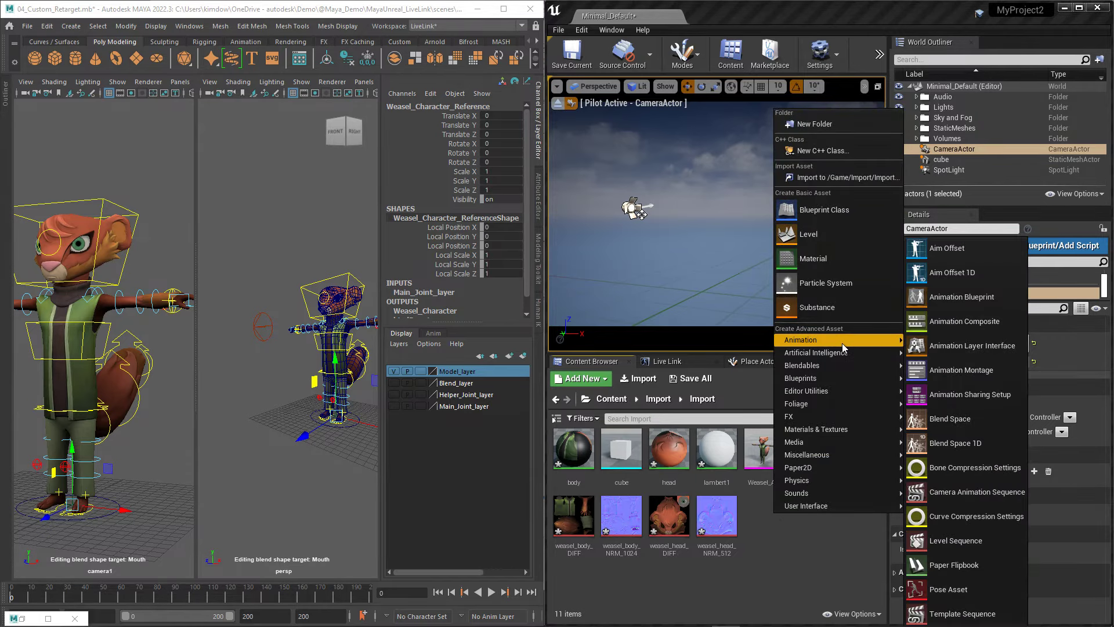
left_click(960, 296)
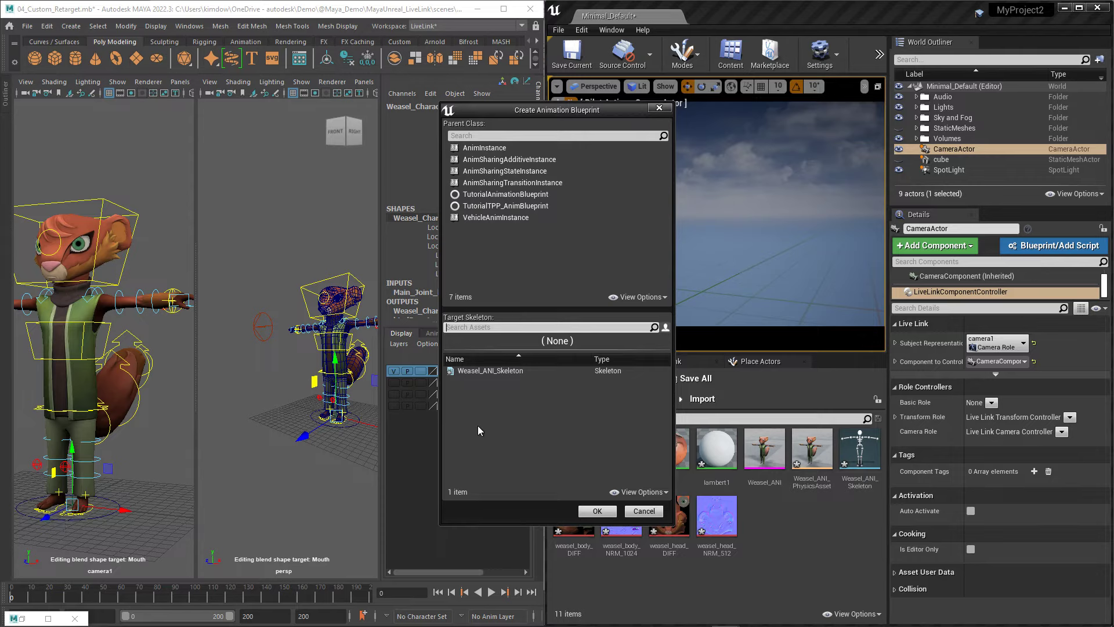
left_click(487, 371)
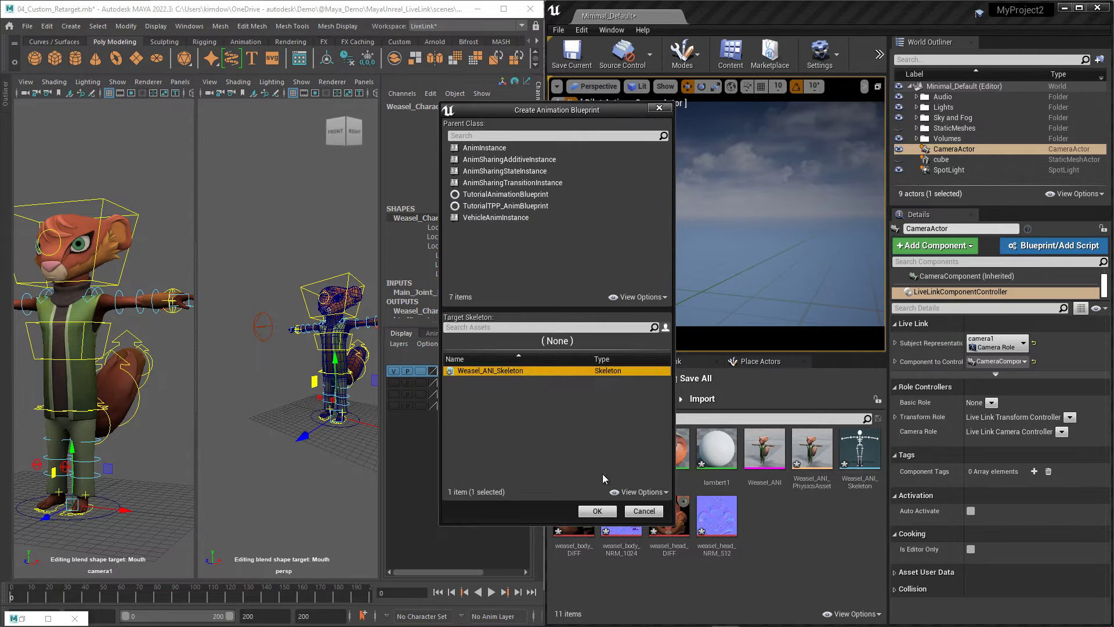
left_click(596, 510)
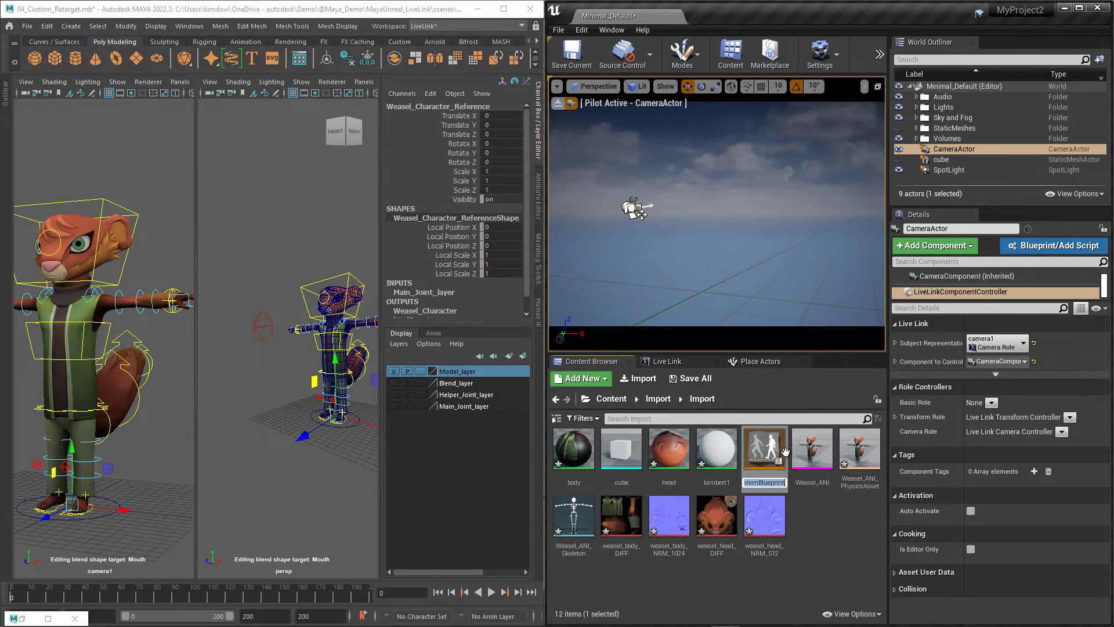
Name the new Animation Blueprint ANI_Blueprint.
key("Home")
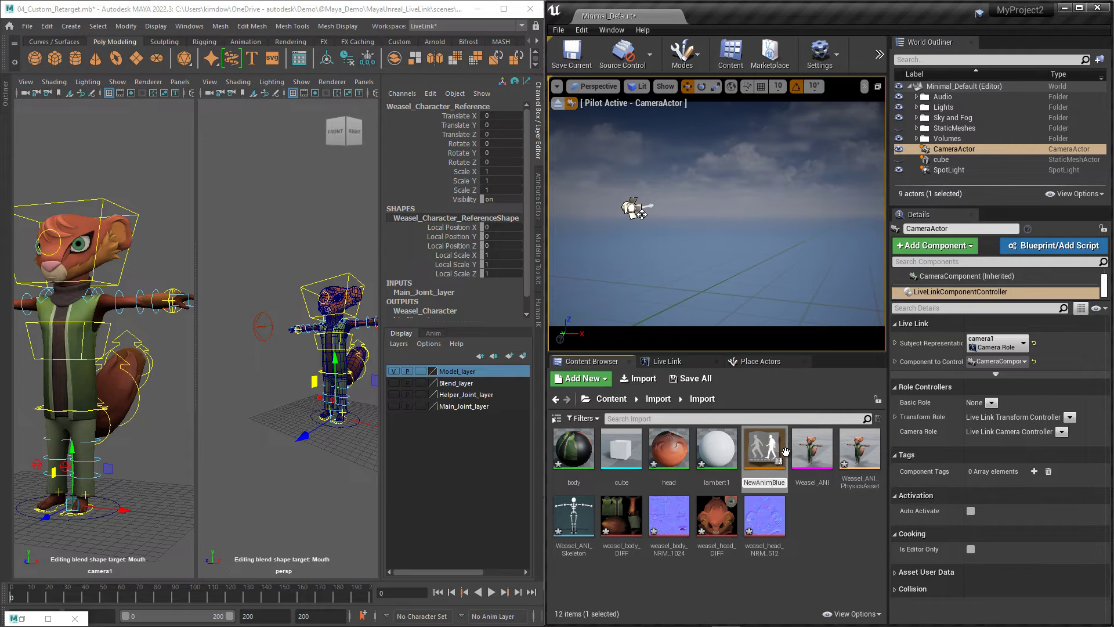
key("BackSpace")
key("BackSpace")
key("BackSpace")
key("BackSpace")
key("BackSpace")
key("BackSpace")
type("ANI")
key("Return")
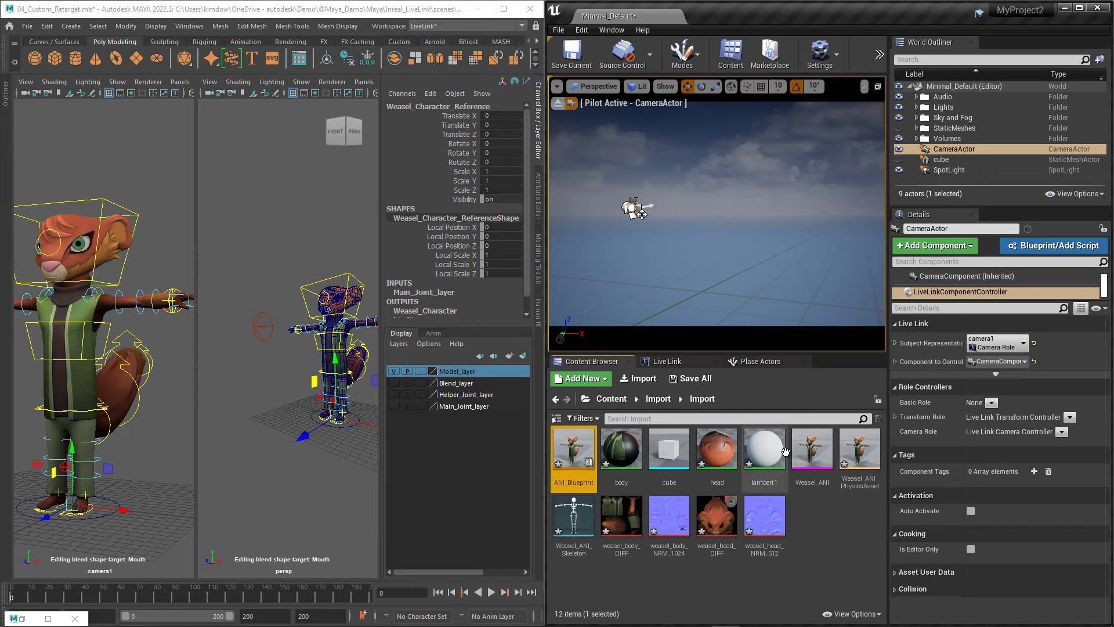
Open ANI_Blueprint, add a Live Link Pose node to its AnimGraph, and connect its output to the Output Pose result.
double_click(575, 454)
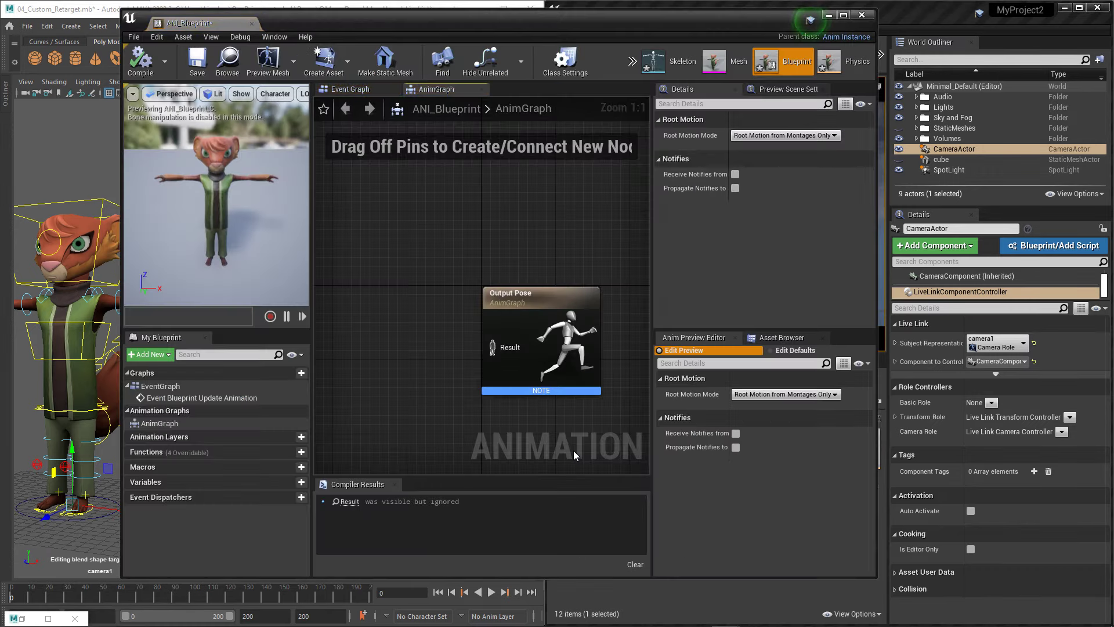
right_click(380, 204)
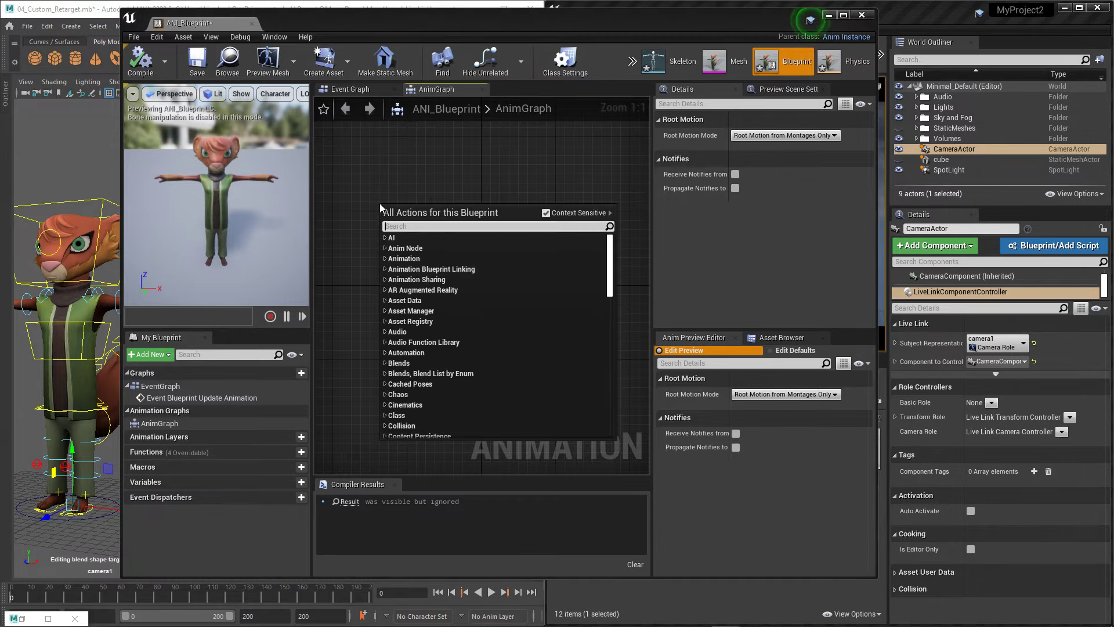
type("live")
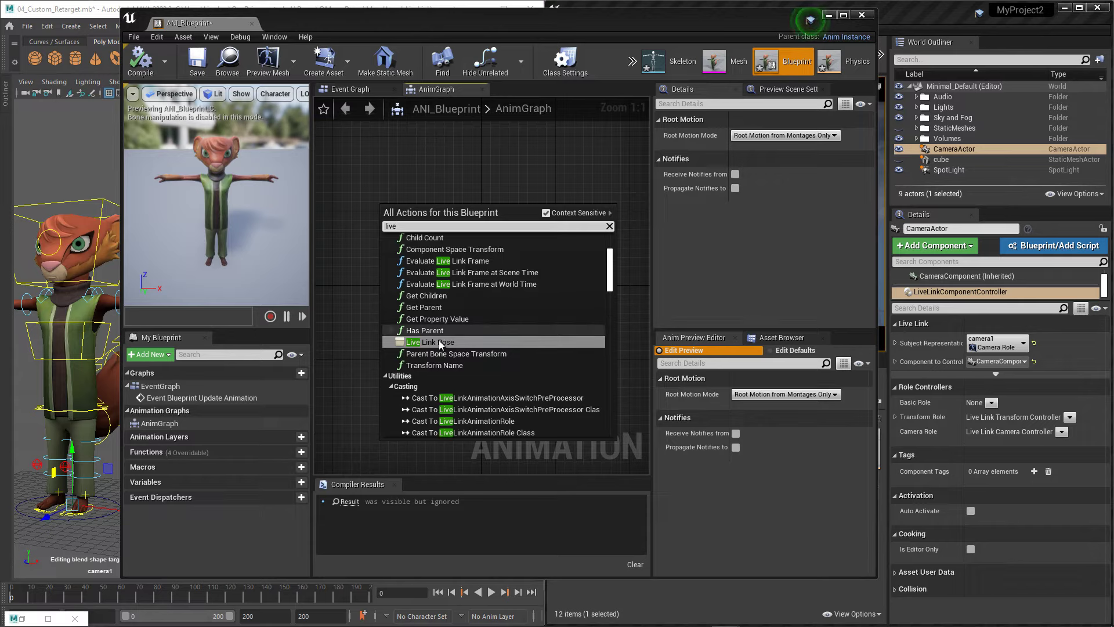
left_click(439, 342)
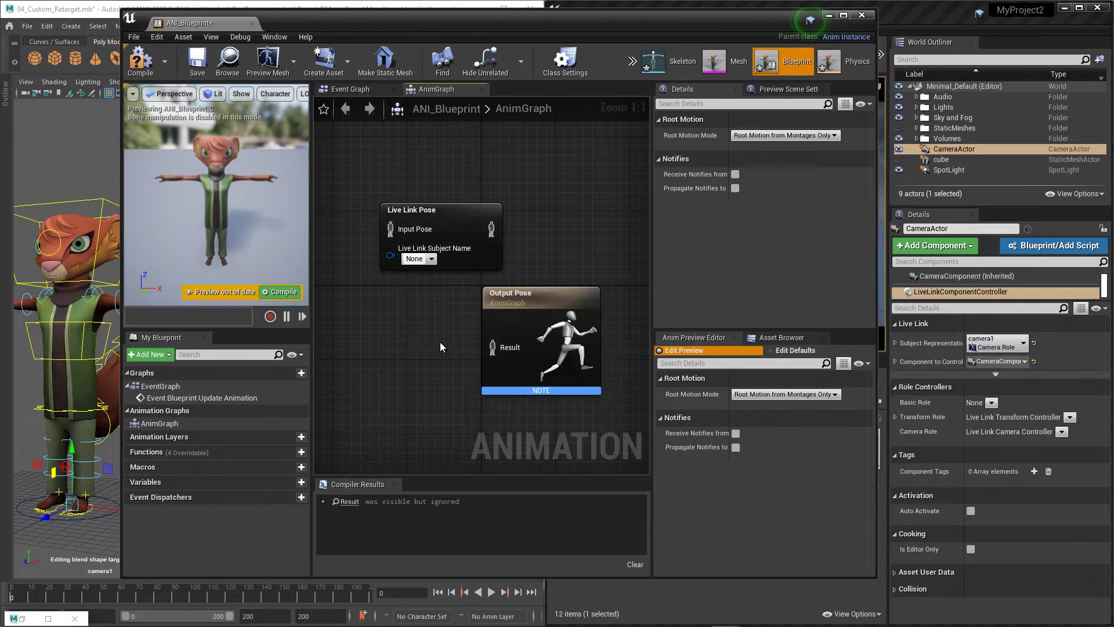
left_click_drag(454, 207, 386, 197)
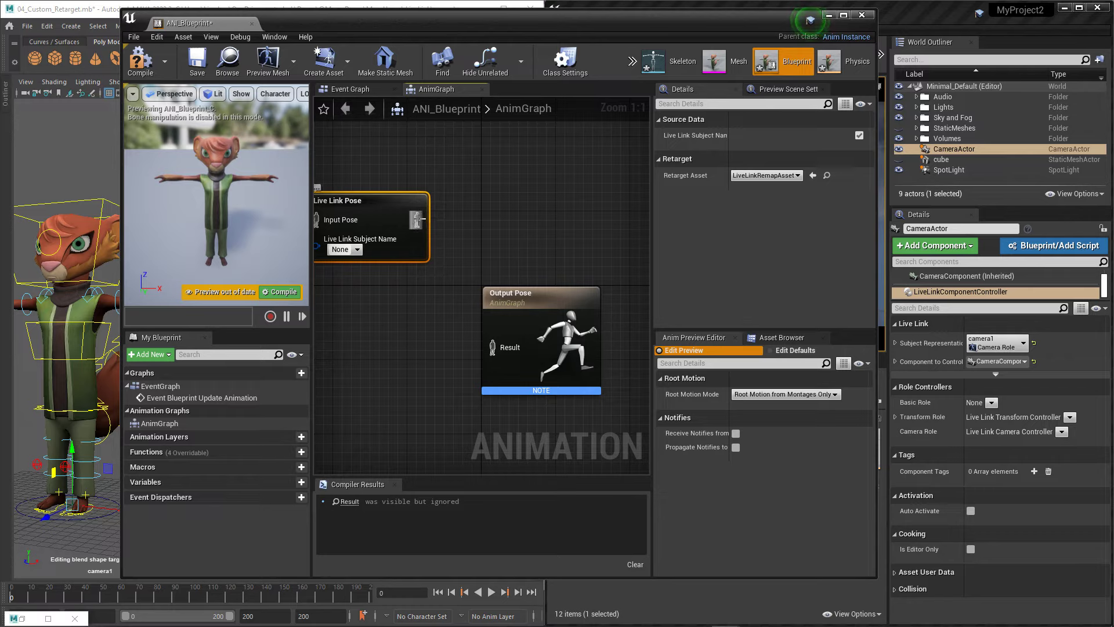
left_click_drag(417, 219, 495, 349)
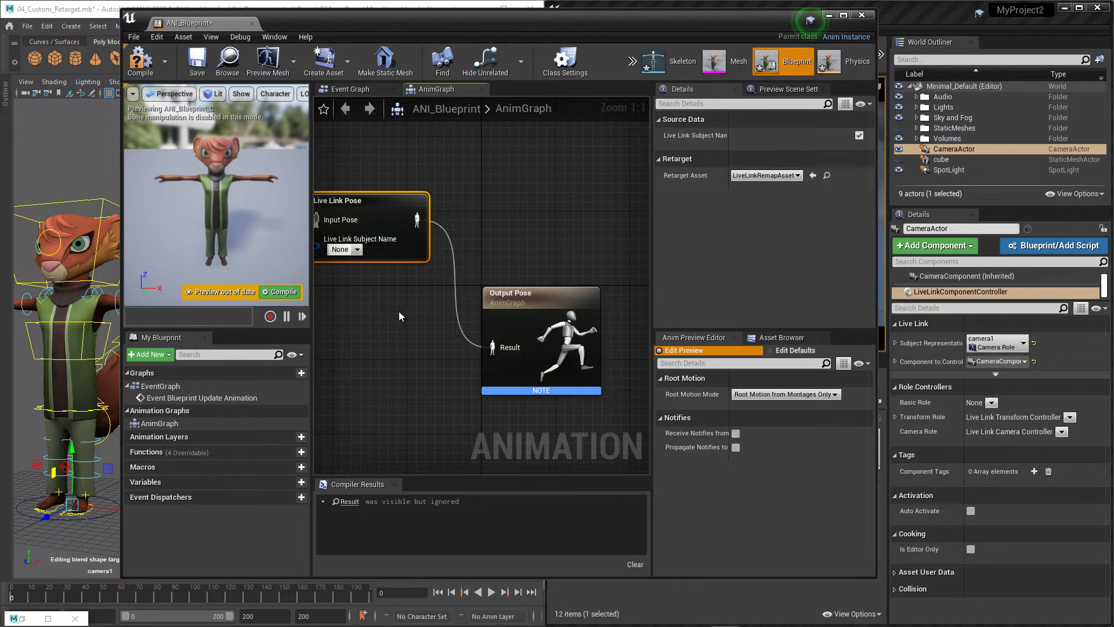
Set the Live Link Pose node's subject name to Weasel_Character_Reference.
right_click_drag(399, 311, 424, 297)
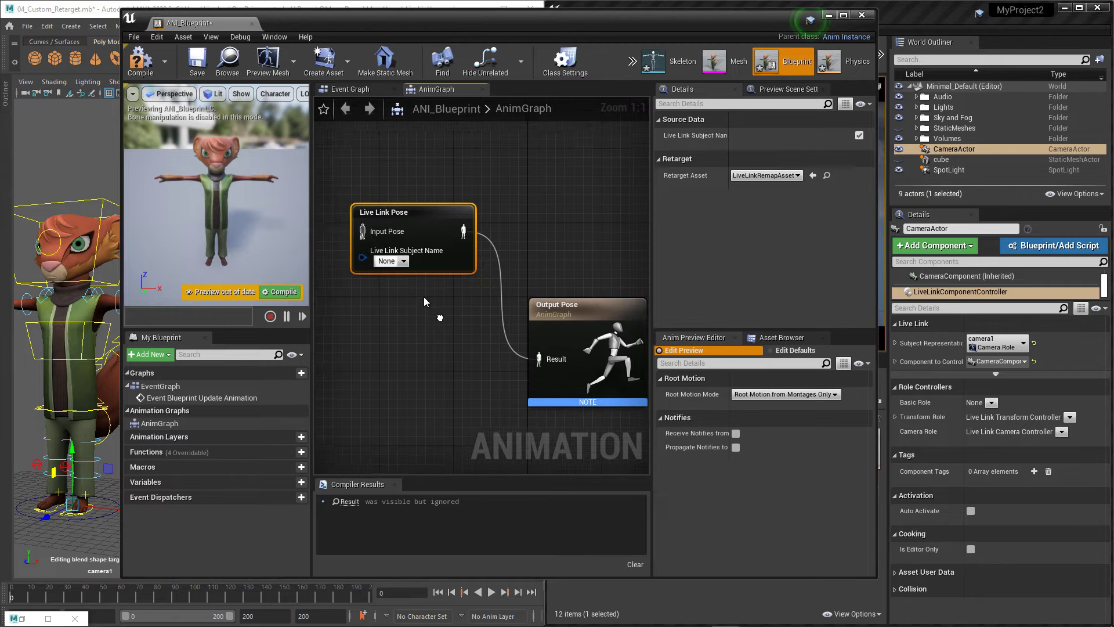
left_click(401, 256)
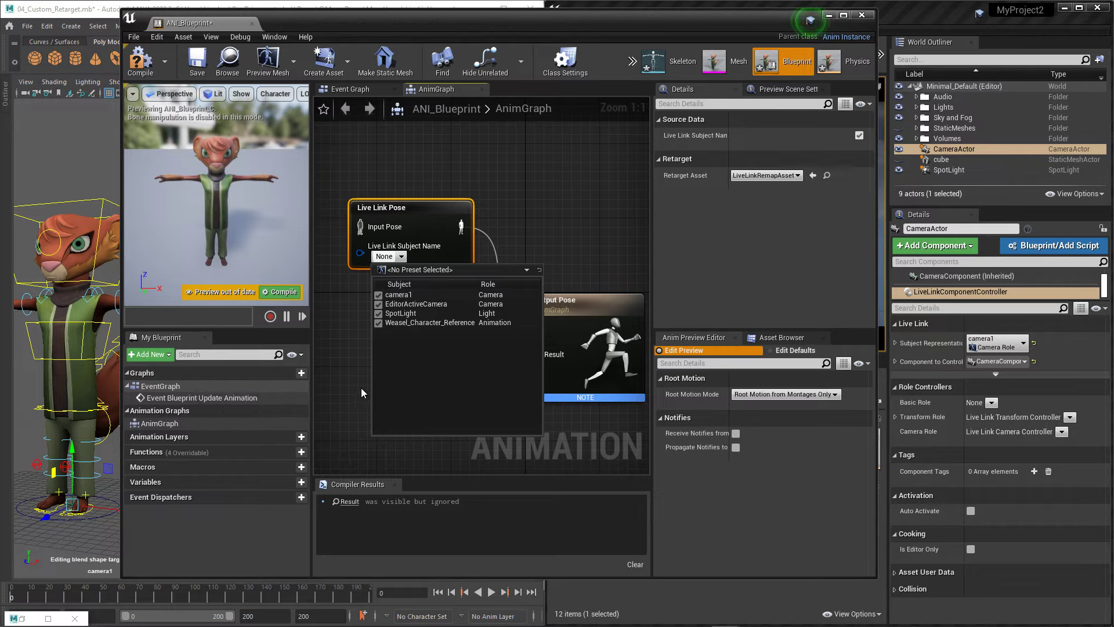
left_click(417, 322)
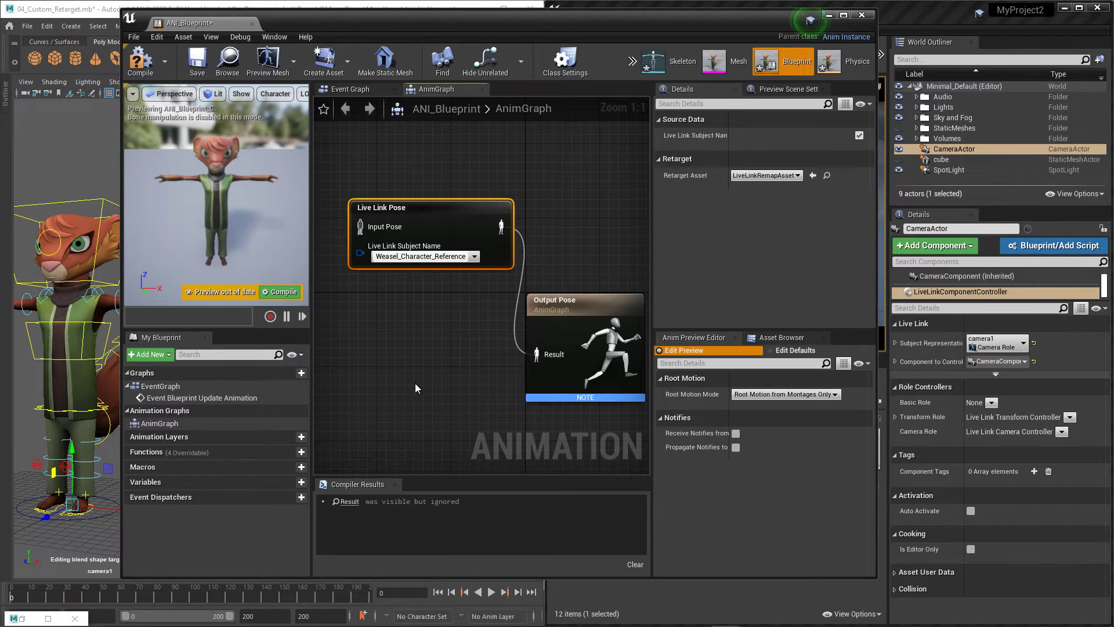
Compile and save ANI_Blueprint, closing its editor.
left_click(141, 60)
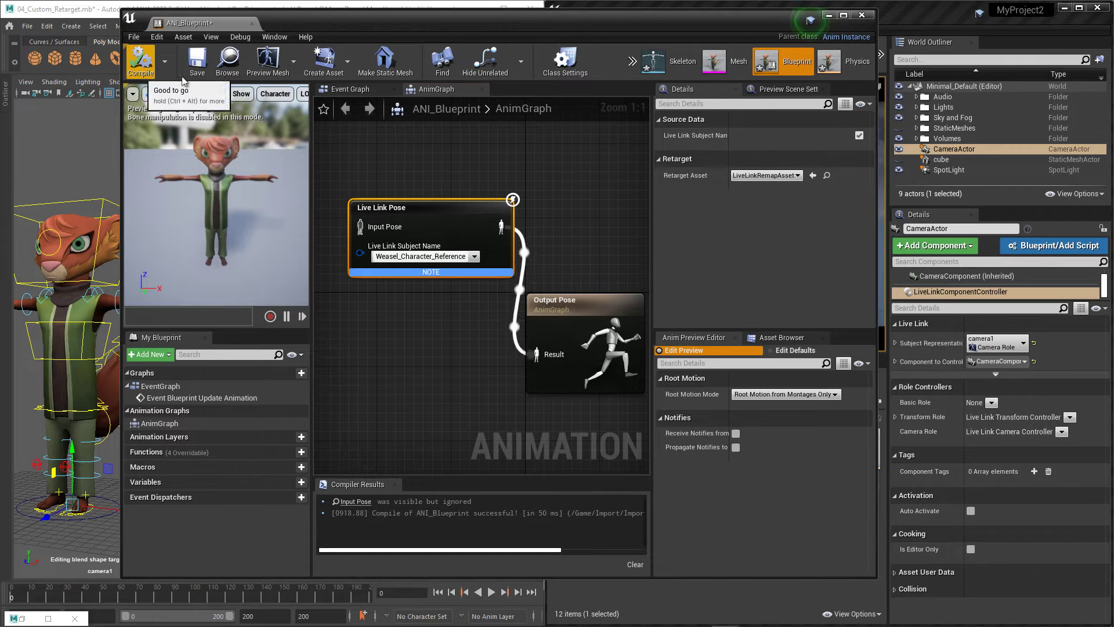
left_click(195, 75)
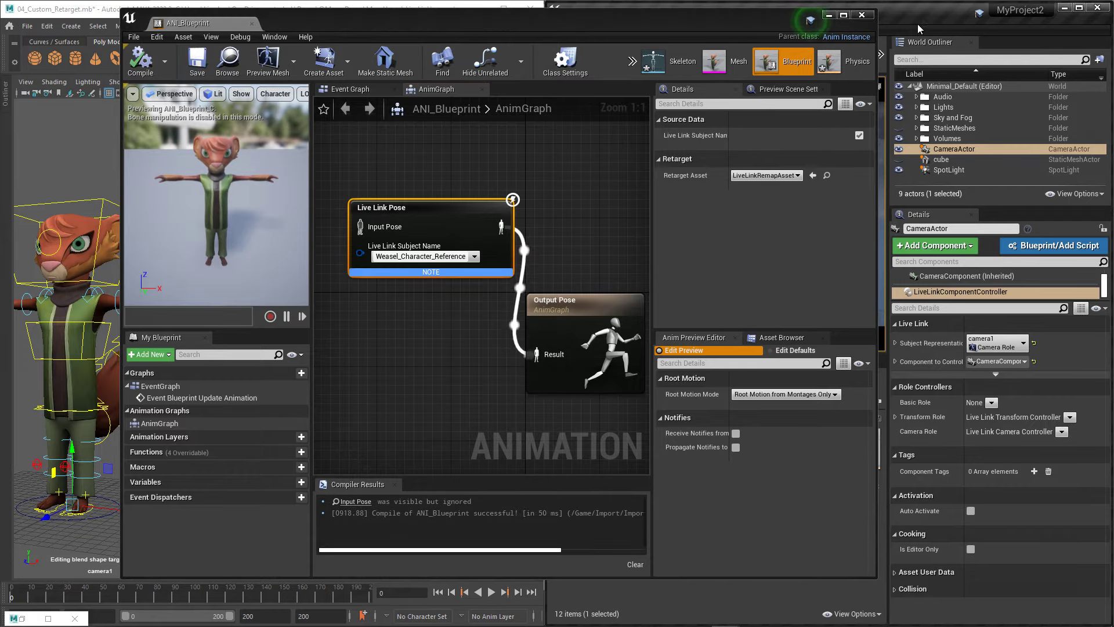
left_click(862, 15)
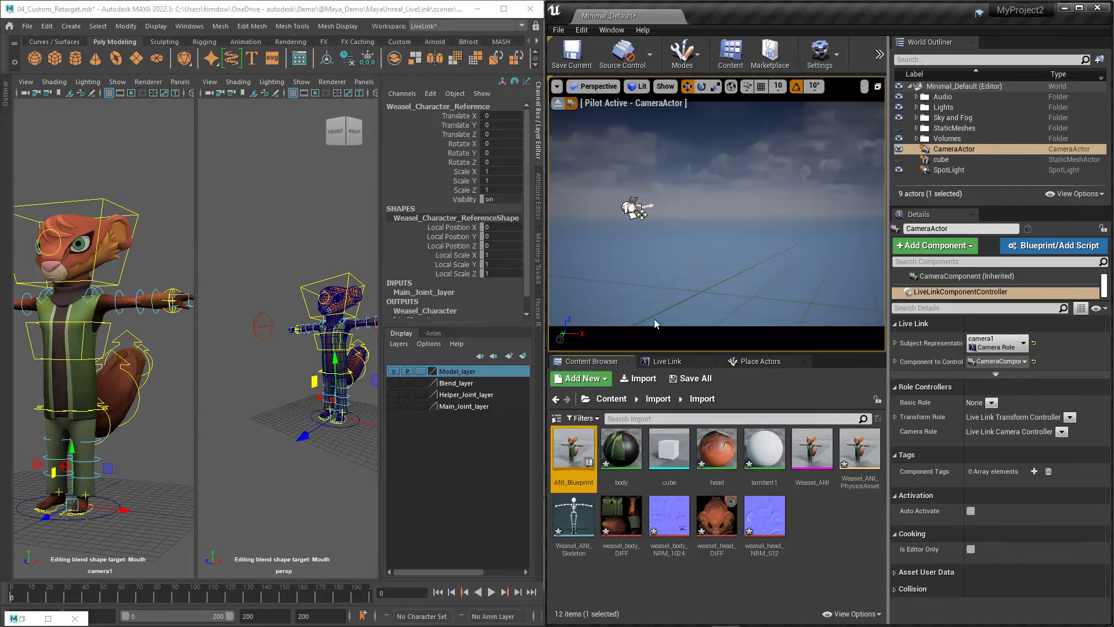
Place ANI_Blueprint in the Unreal level and set its location to 0, 0, 0.
left_click_drag(573, 459, 704, 299)
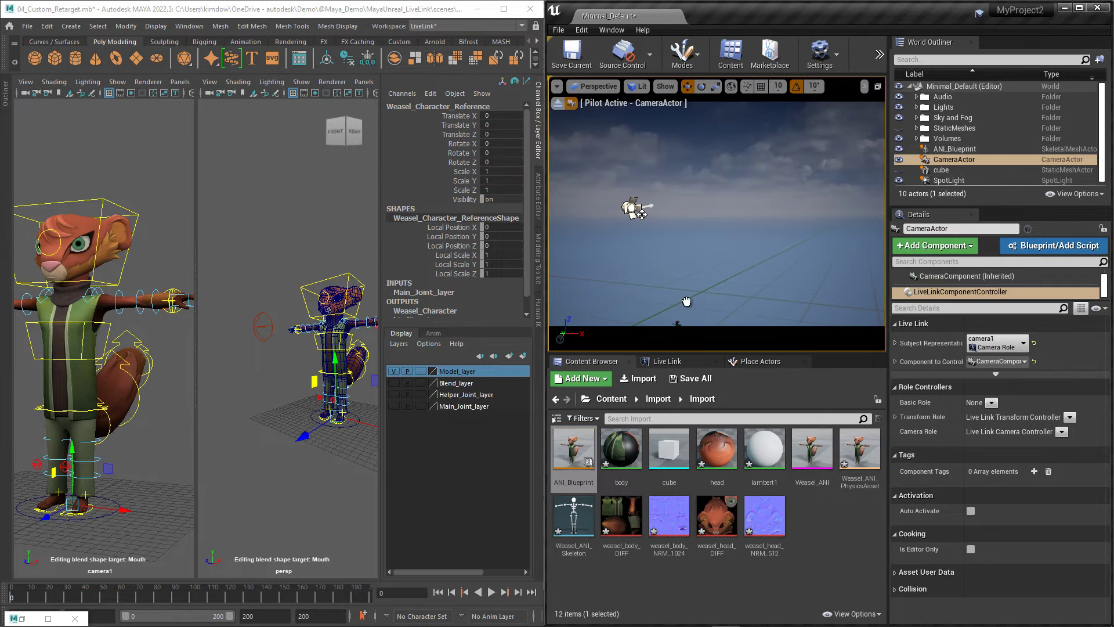
left_click(986, 339)
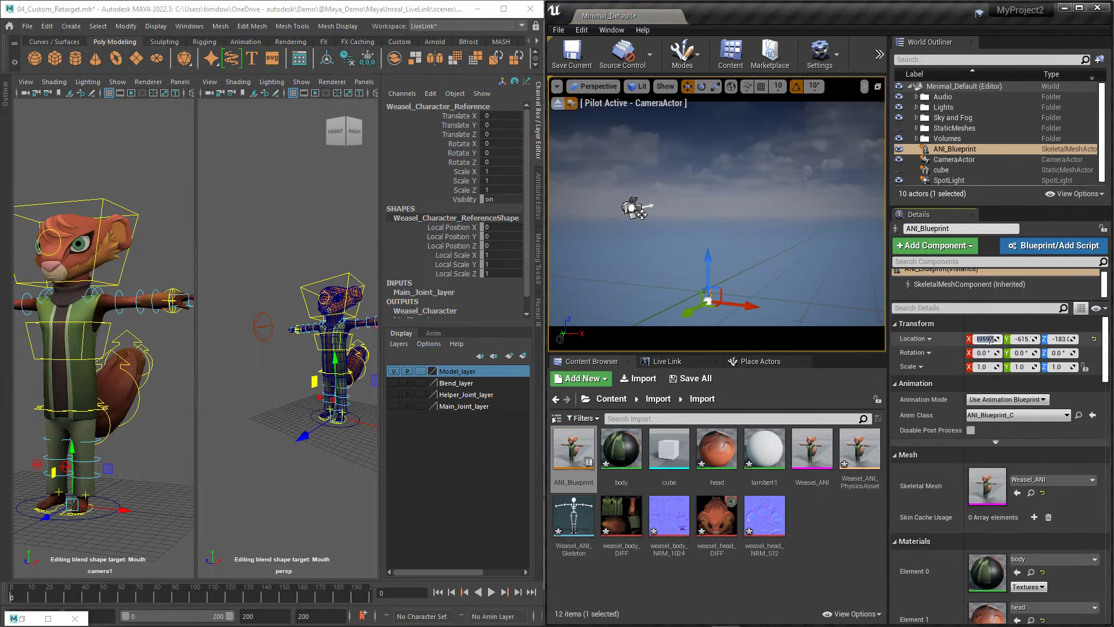
type("0")
key("Tab")
type("0")
key("Tab")
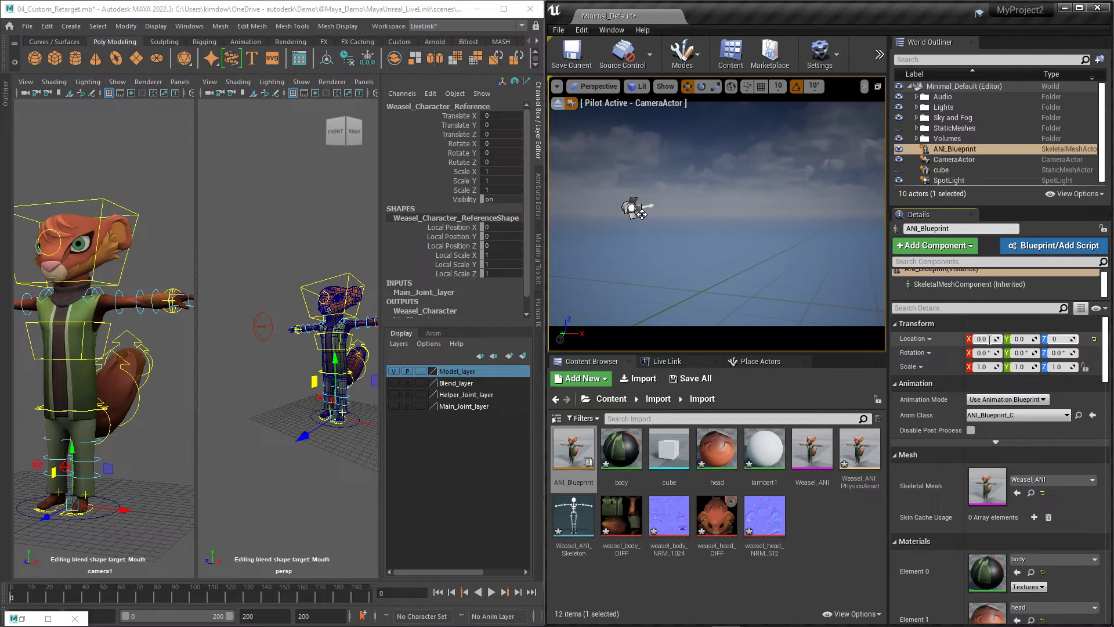
type("0")
key("Return")
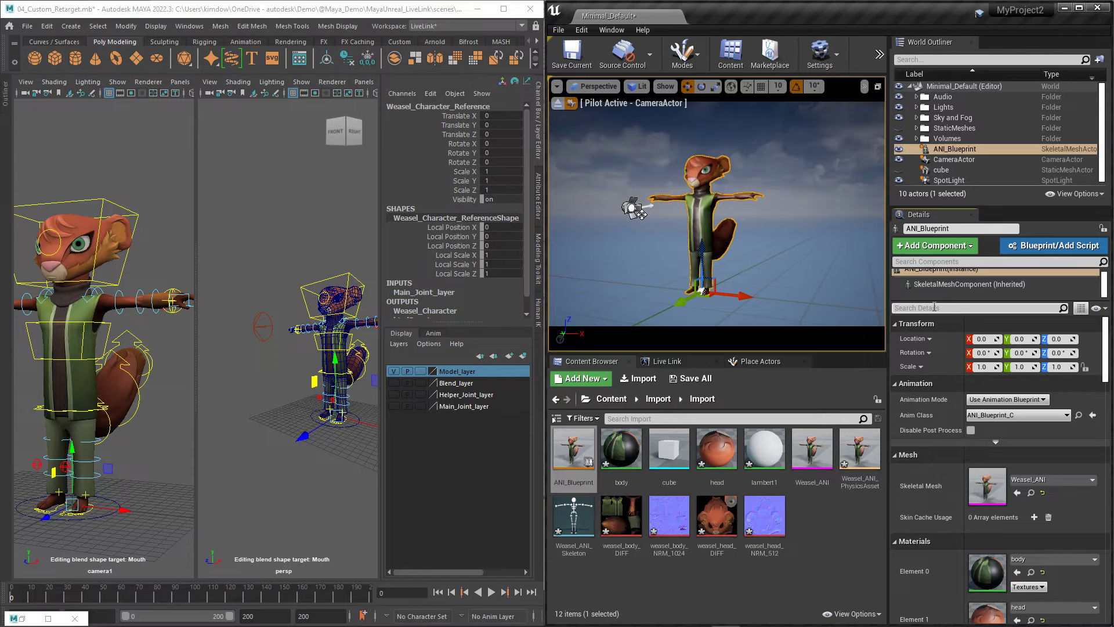
Filter the ANI_Blueprint actor's details by "update" and enable Update Animation in Editor for its skeletal mesh.
type("update")
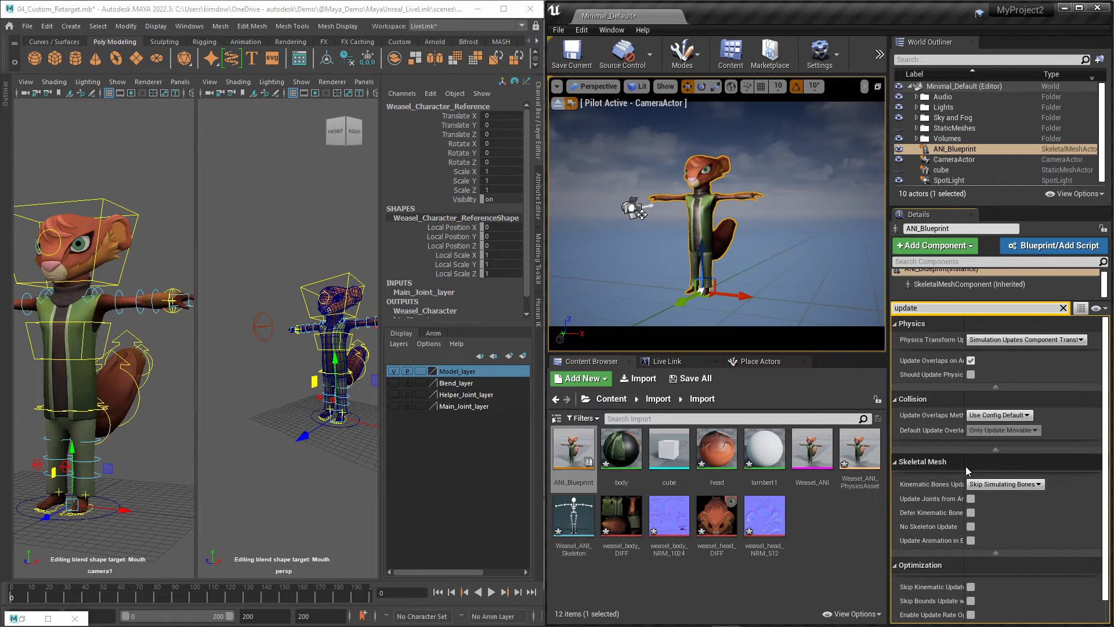
left_click_drag(963, 466, 997, 466)
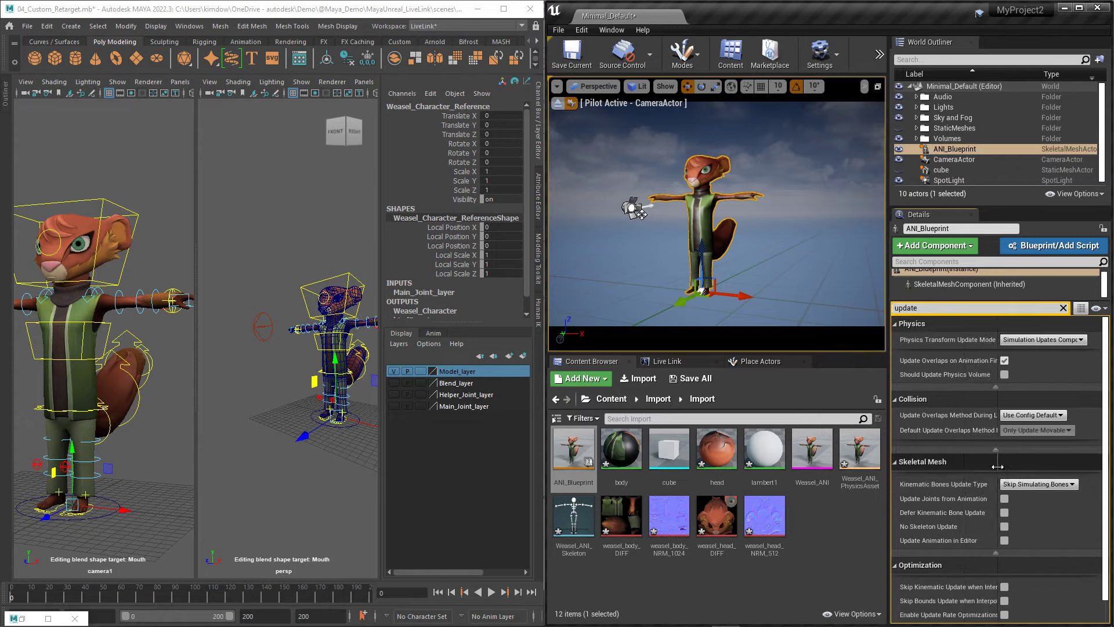
mouse_move(966, 545)
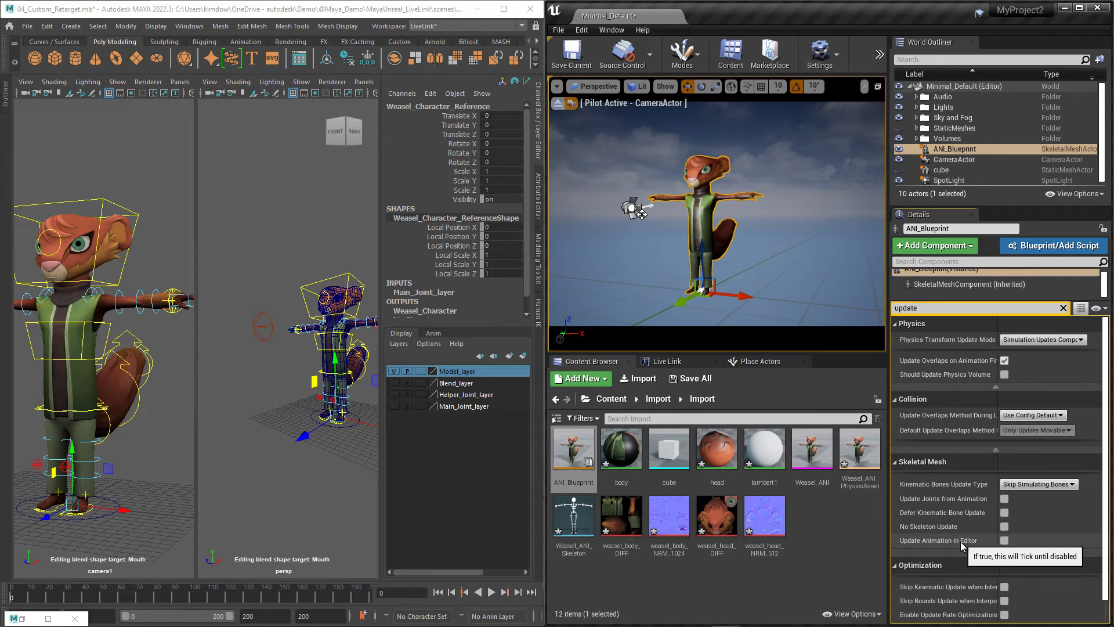
left_click(1004, 540)
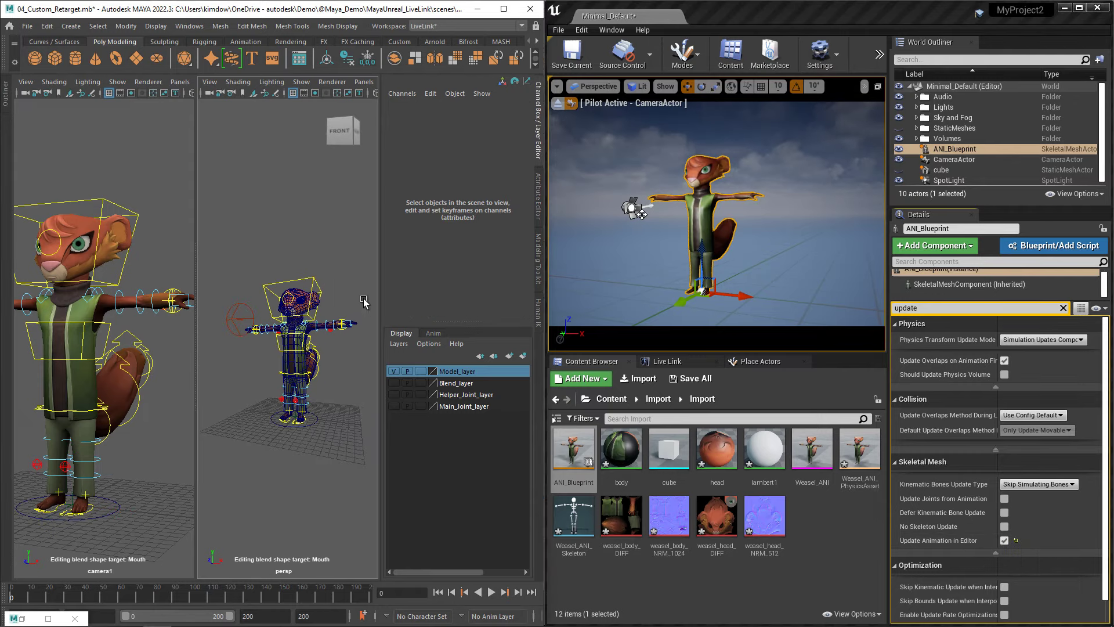
With Left_Arm_Ctrl selected in Maya, set Unreal's viewport to CameraActor and maximise Maya's camera1 view.
left_click_drag(365, 298, 344, 336)
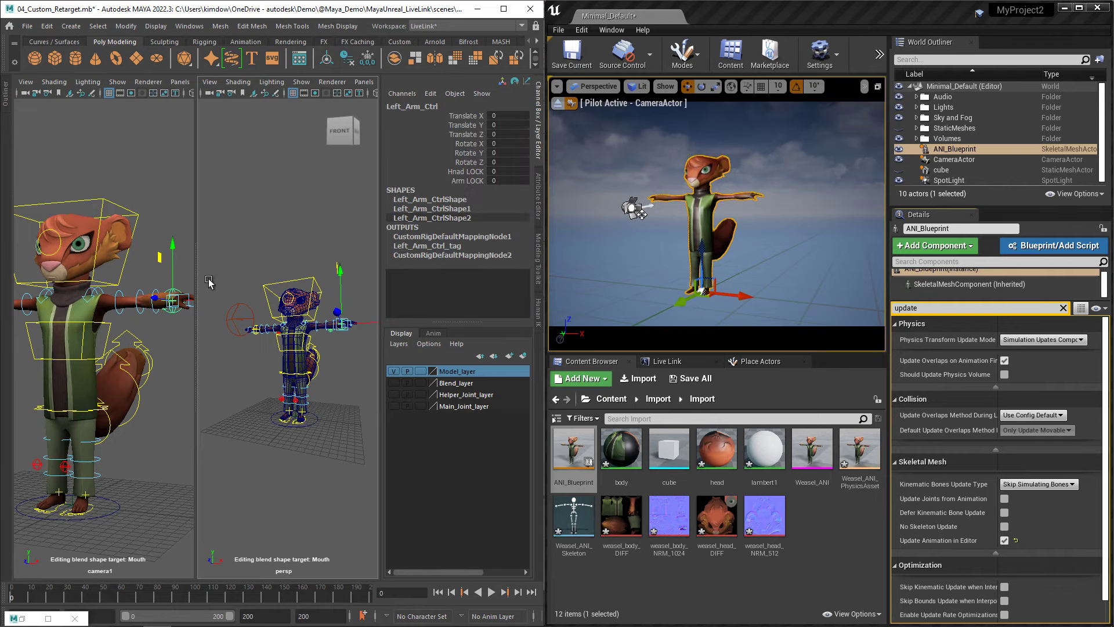
left_click(593, 86)
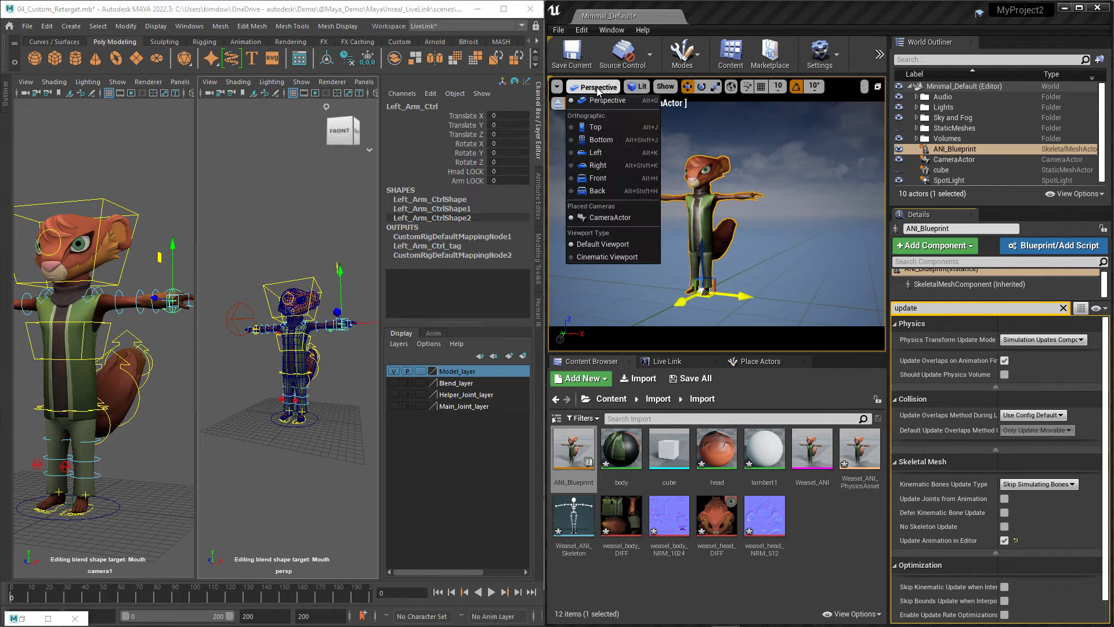
left_click(609, 218)
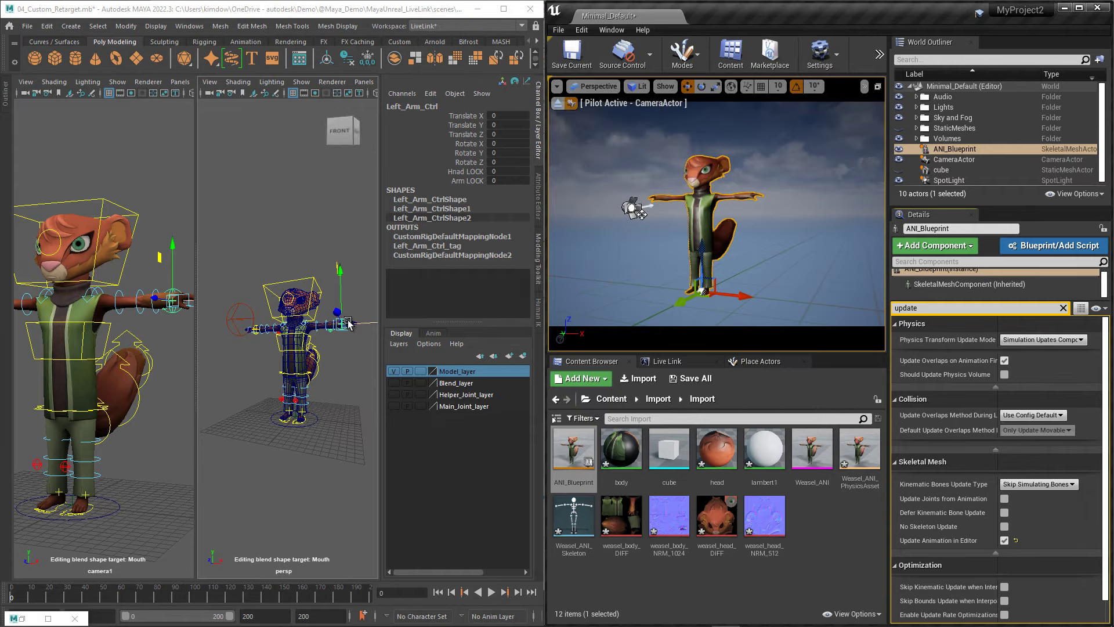
key("space")
key("a")
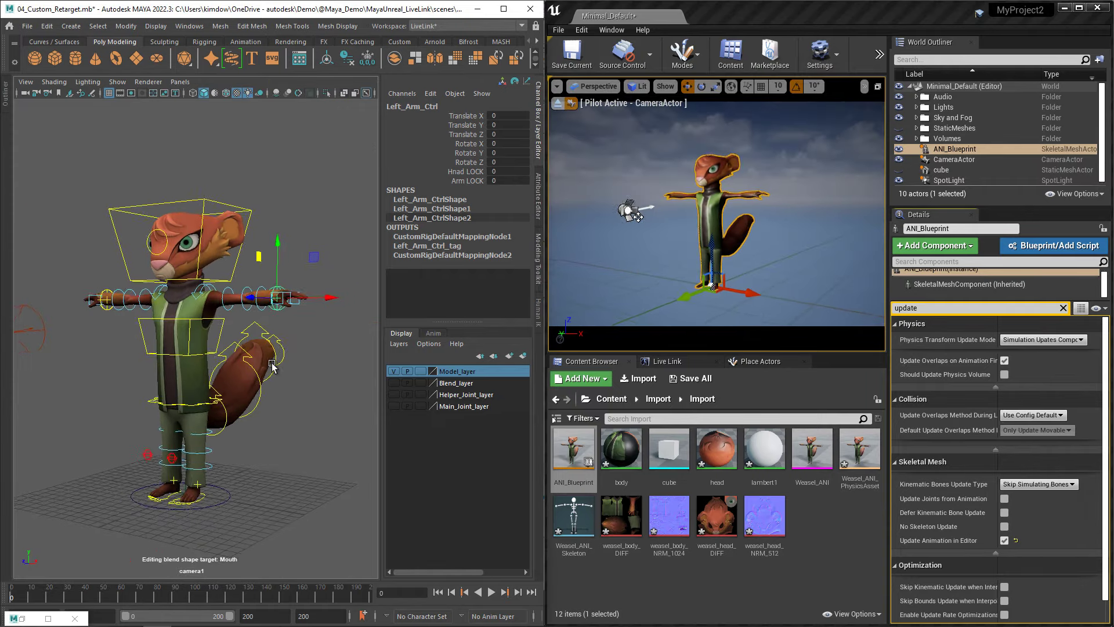
Try moving the weasel's Left_Arm_Ctrl and Body_Ctrl in Maya to test the stream, undoing each move.
left_click(408, 375)
left_click_drag(348, 239, 314, 393)
key("ctrl+z")
left_click(132, 425)
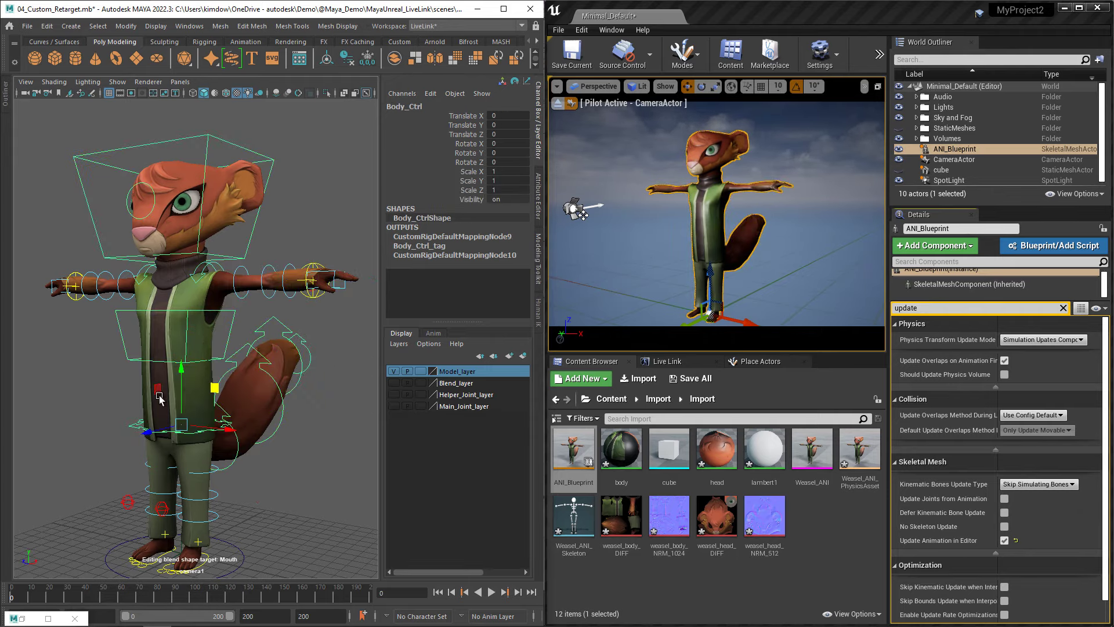
left_click_drag(158, 396, 138, 311)
key("ctrl+z")
scroll(228, 320, "down", 5)
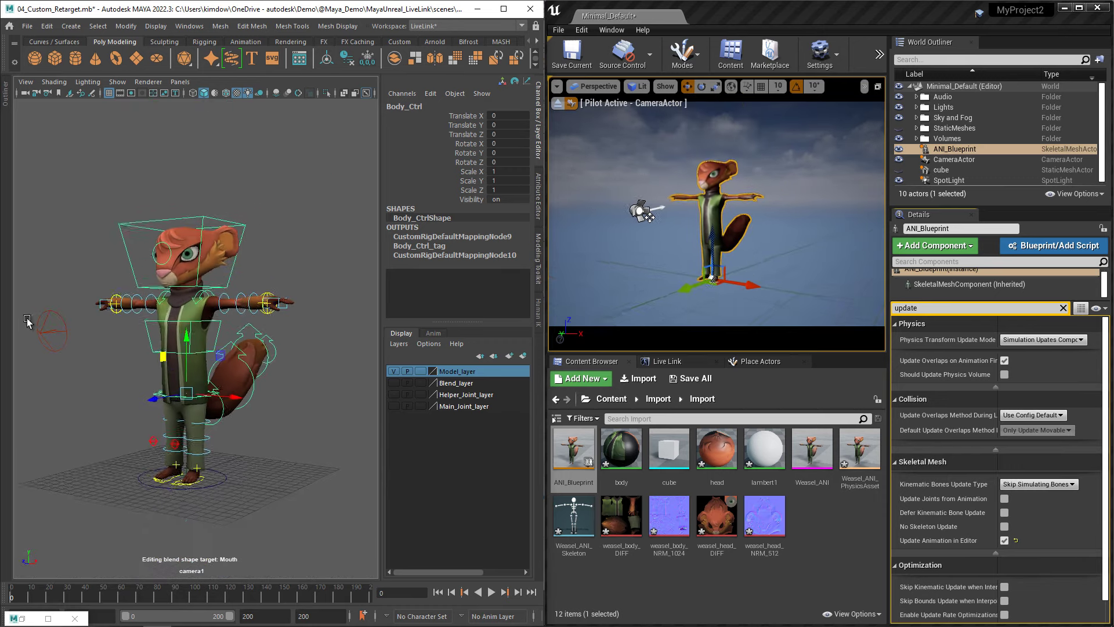
In Maya's HumanIK settings, choose the Weasel_Character custom rig as the character and Flip1 as its source.
left_click_drag(244, 337, 52, 348, "alt")
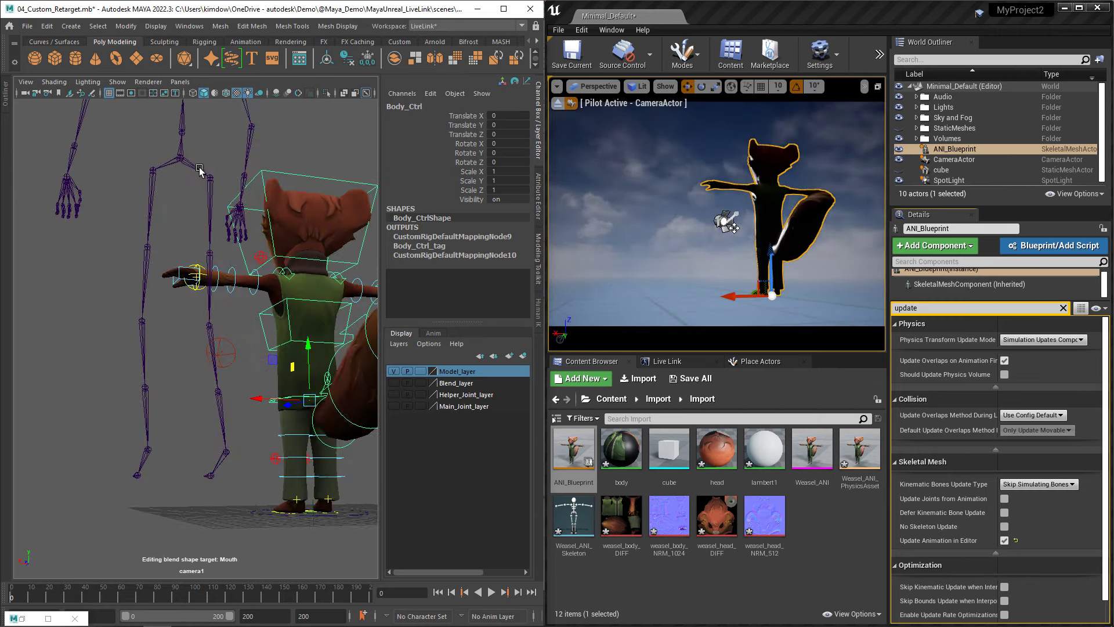
left_click_drag(217, 212, 477, 326, "alt")
left_click(538, 313)
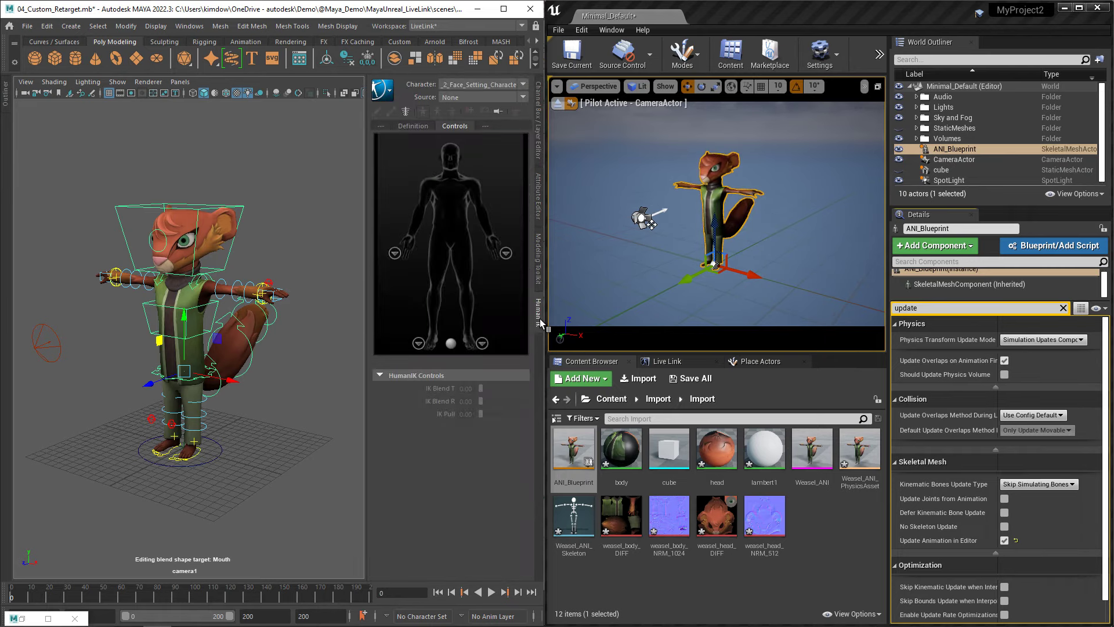
left_click(486, 97)
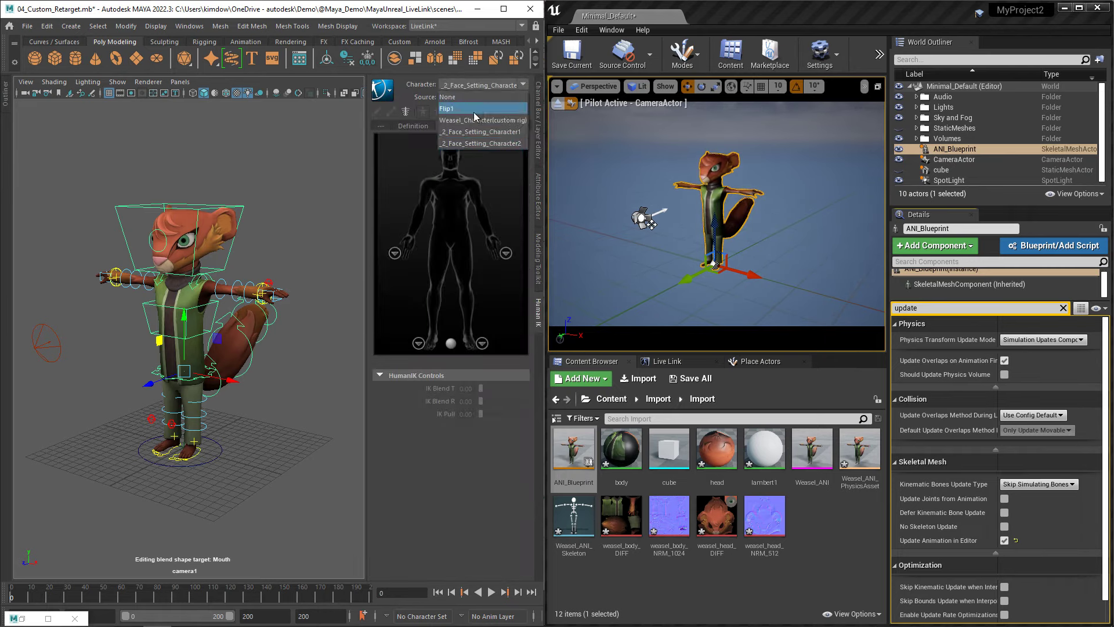
left_click(473, 120)
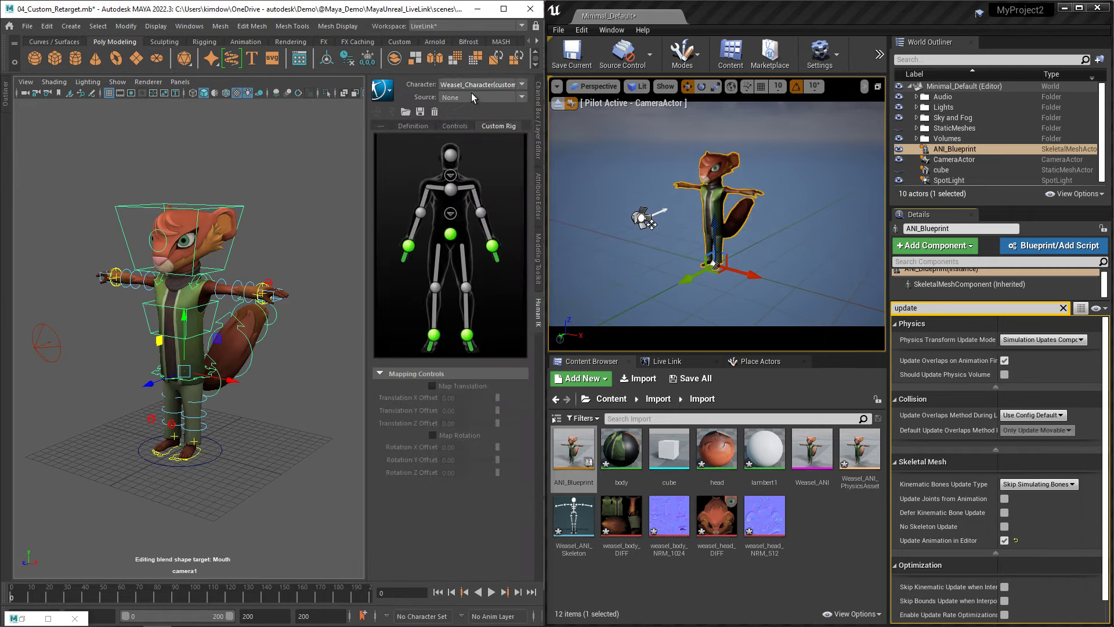
left_click(472, 96)
left_click(464, 120)
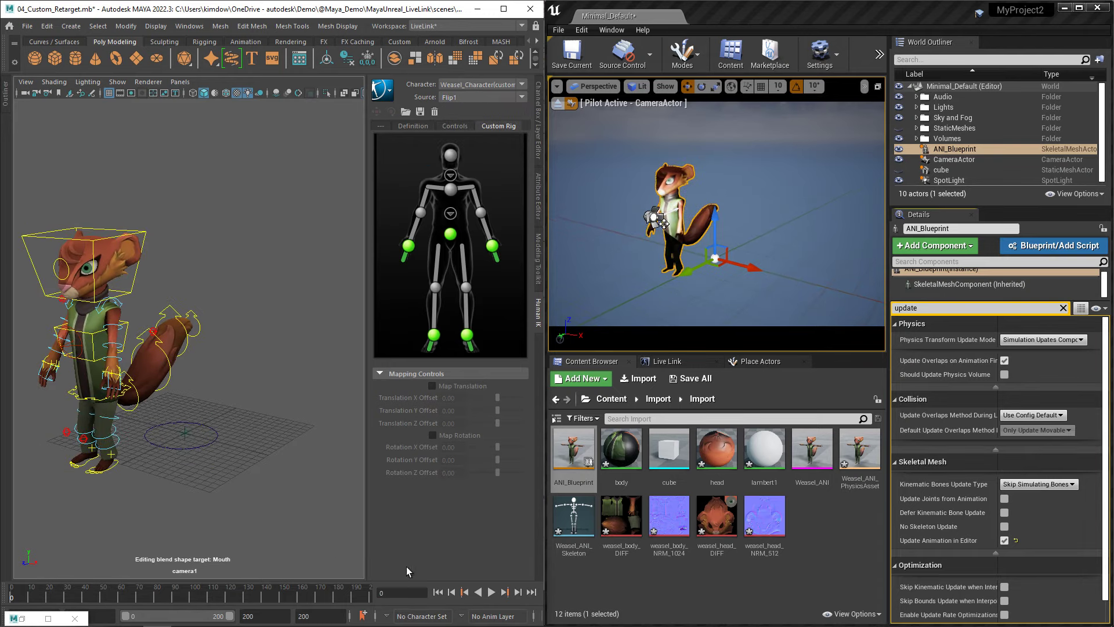
Play the retargeted Flip1 animation in Maya, stop and rewind it to the start, and play it again.
left_click(491, 593)
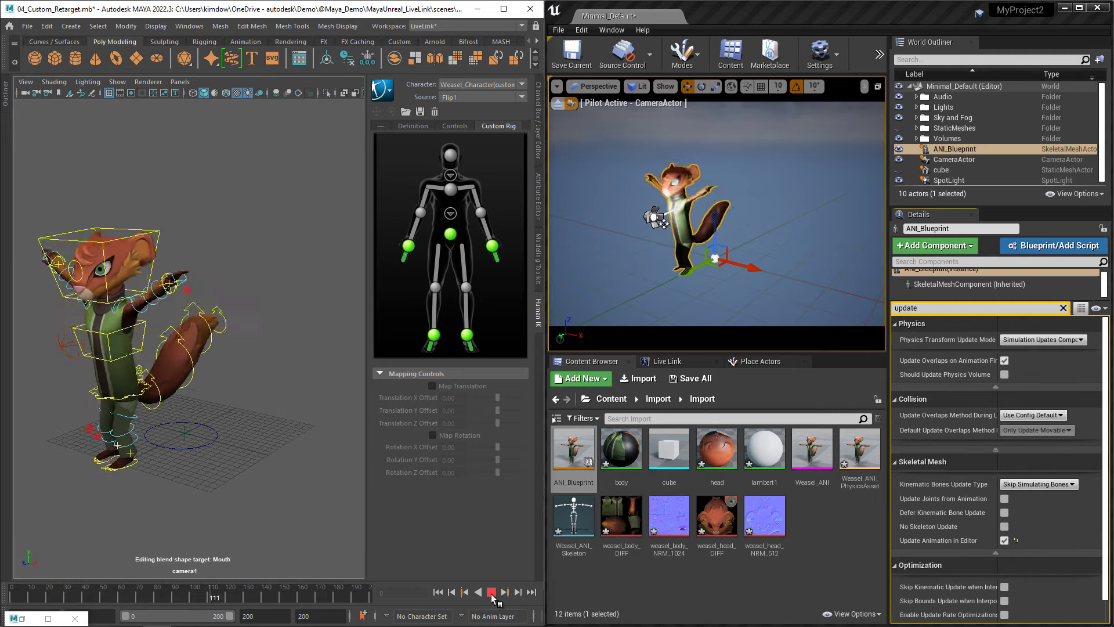
left_click(491, 592)
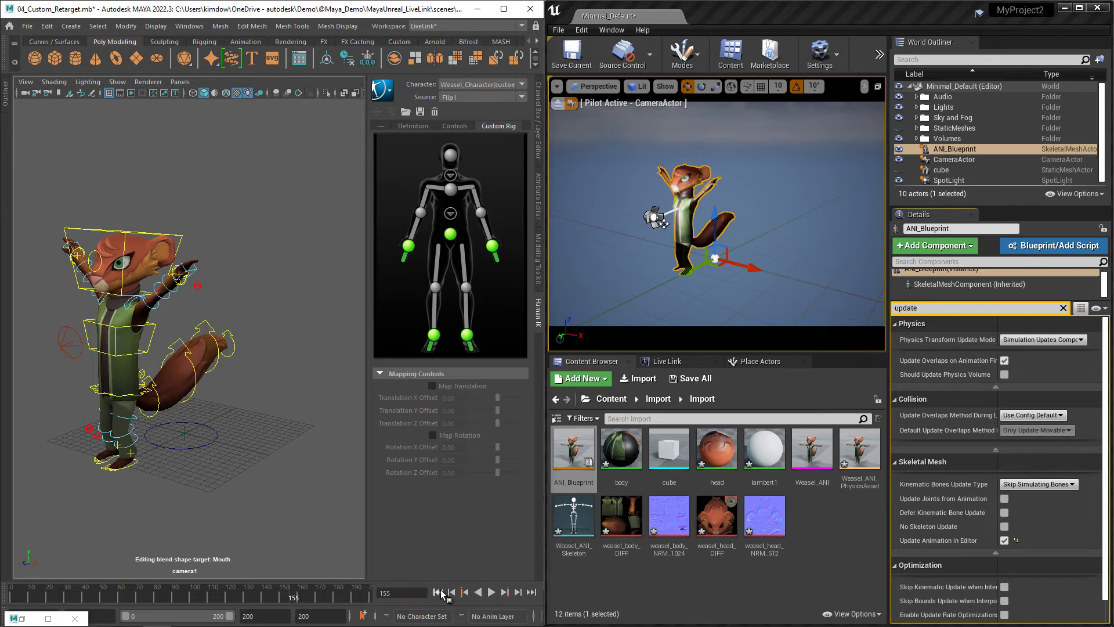
left_click(438, 592)
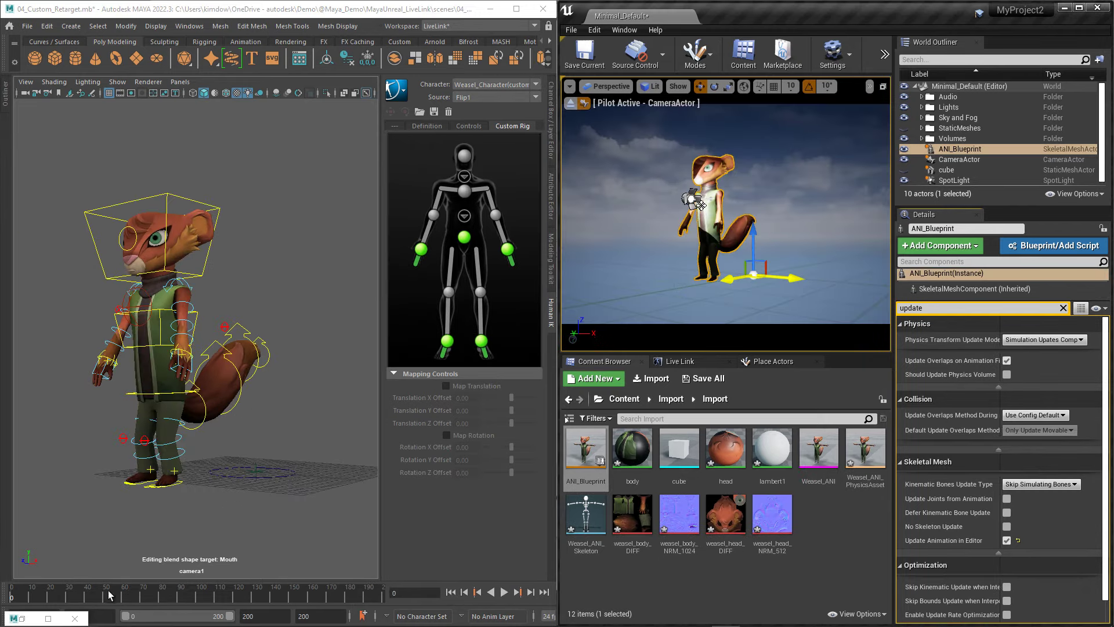
key("alt+v")
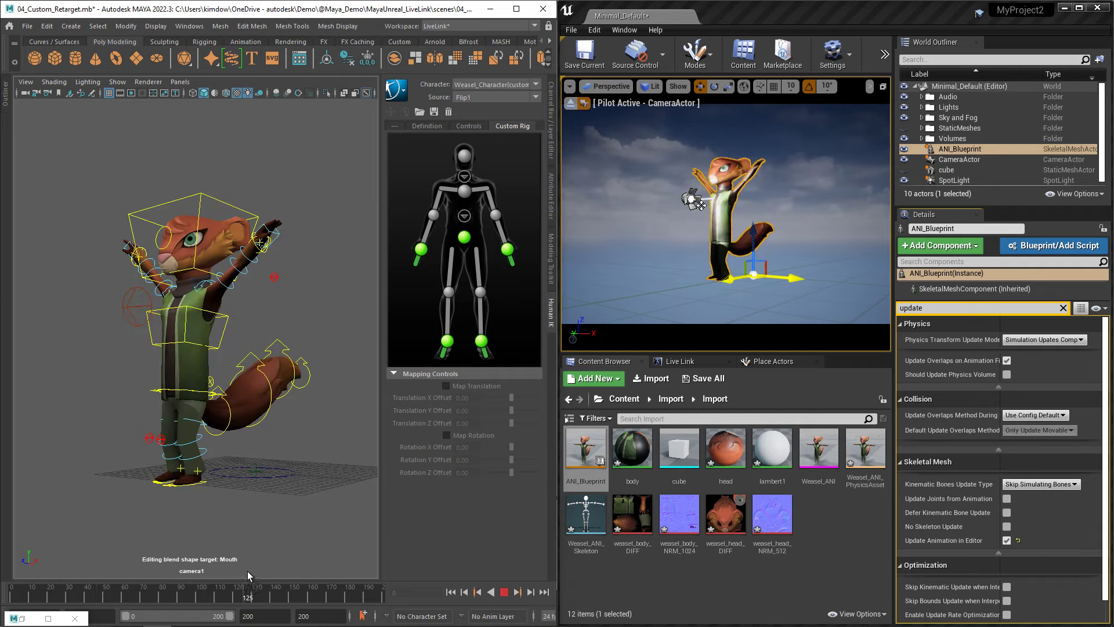
Stop the Maya animation playback and open Unreal's Timecode Provider window.
key("alt+v")
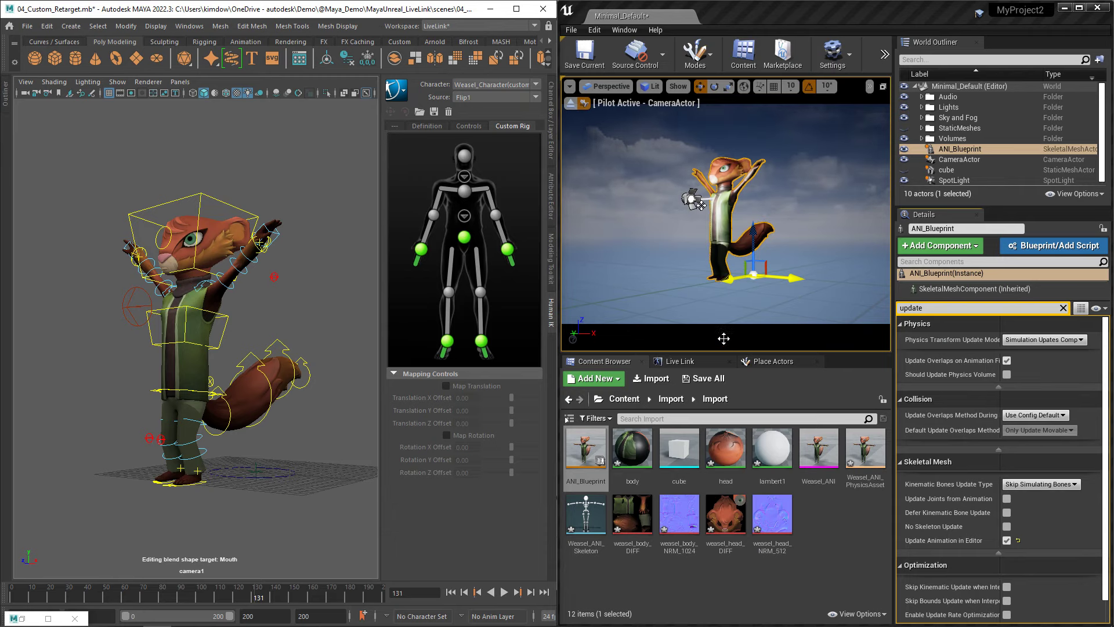
left_click(624, 30)
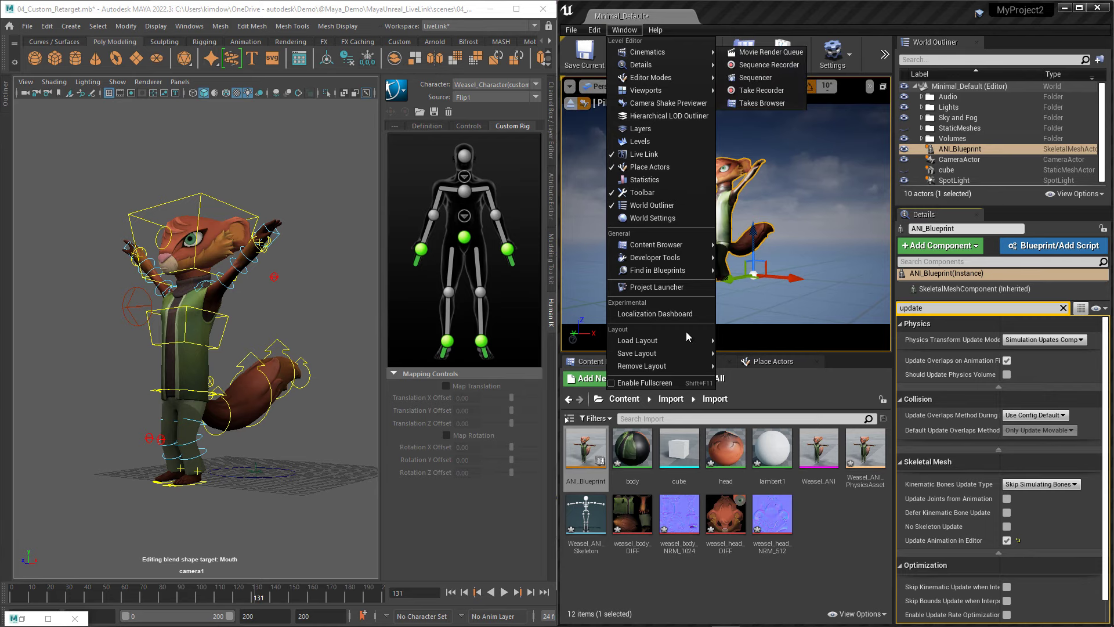
mouse_move(695, 260)
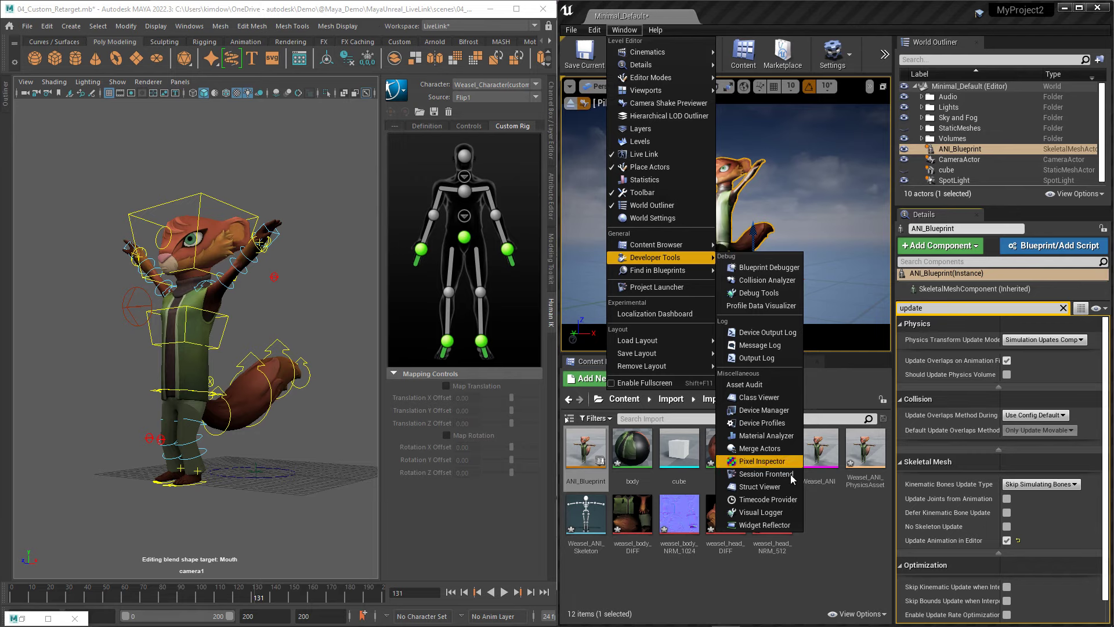
left_click(794, 500)
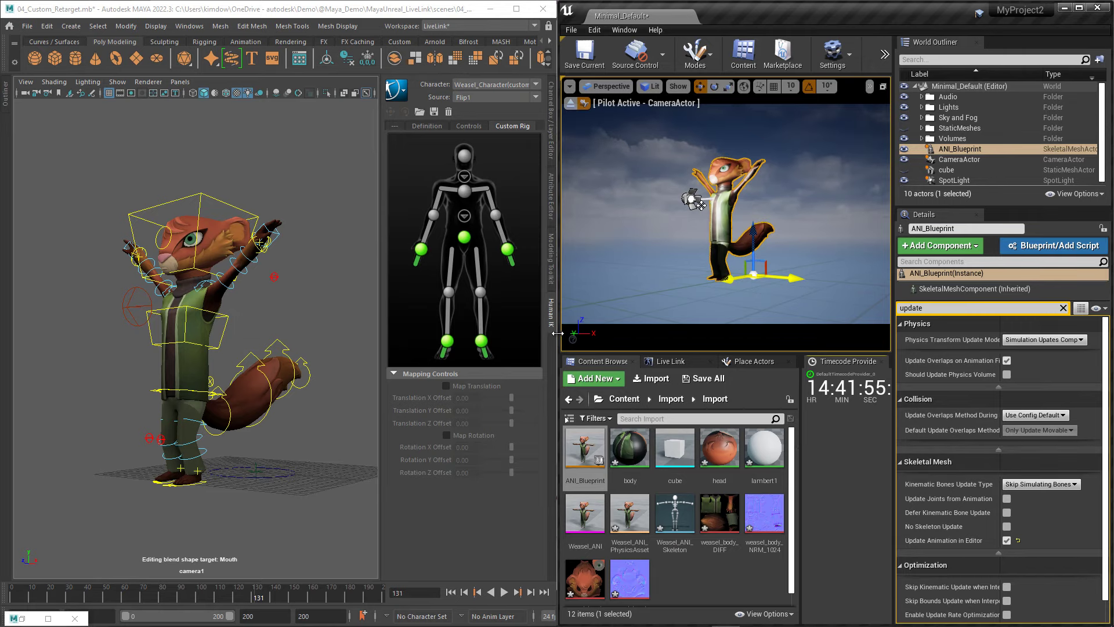
Narrow the Maya window and widen the Unreal editor so the timecode and its toolbar have more room.
left_click_drag(557, 333, 502, 330)
left_click(399, 321)
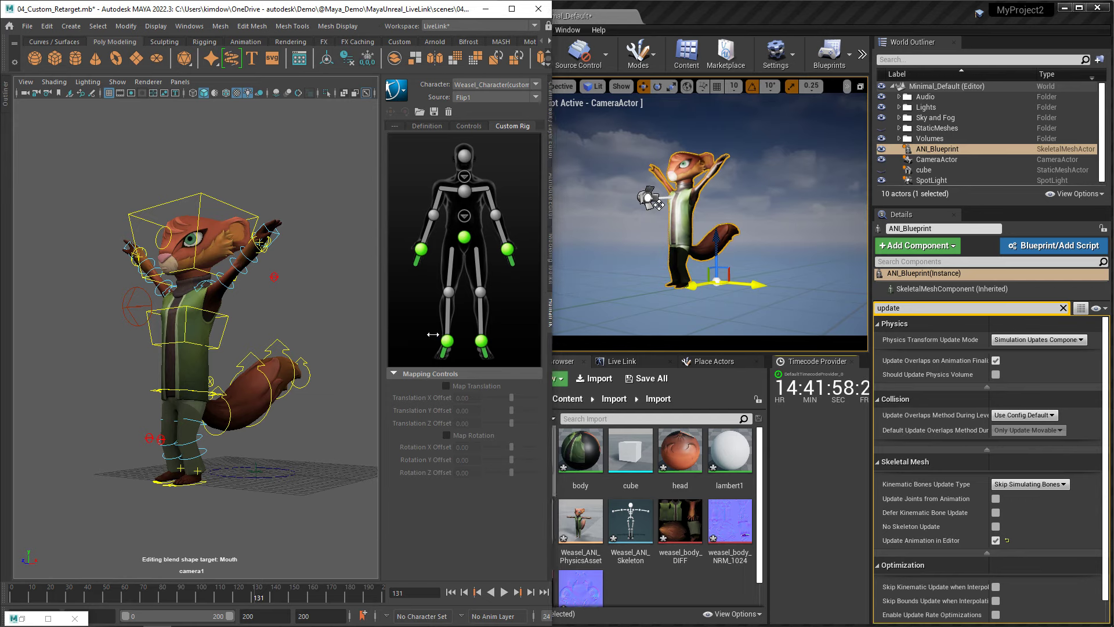
left_click_drag(555, 342, 500, 343)
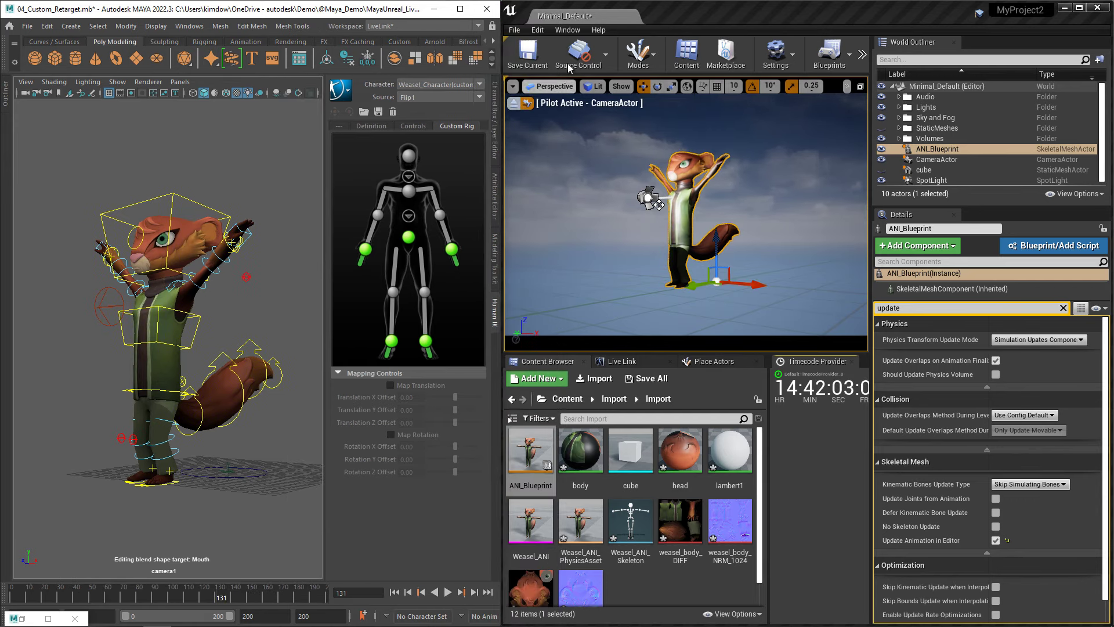
Find the media plugins in Unreal, enable Media Framework Utilities and Media IO Framework, and restart the editor.
left_click(537, 30)
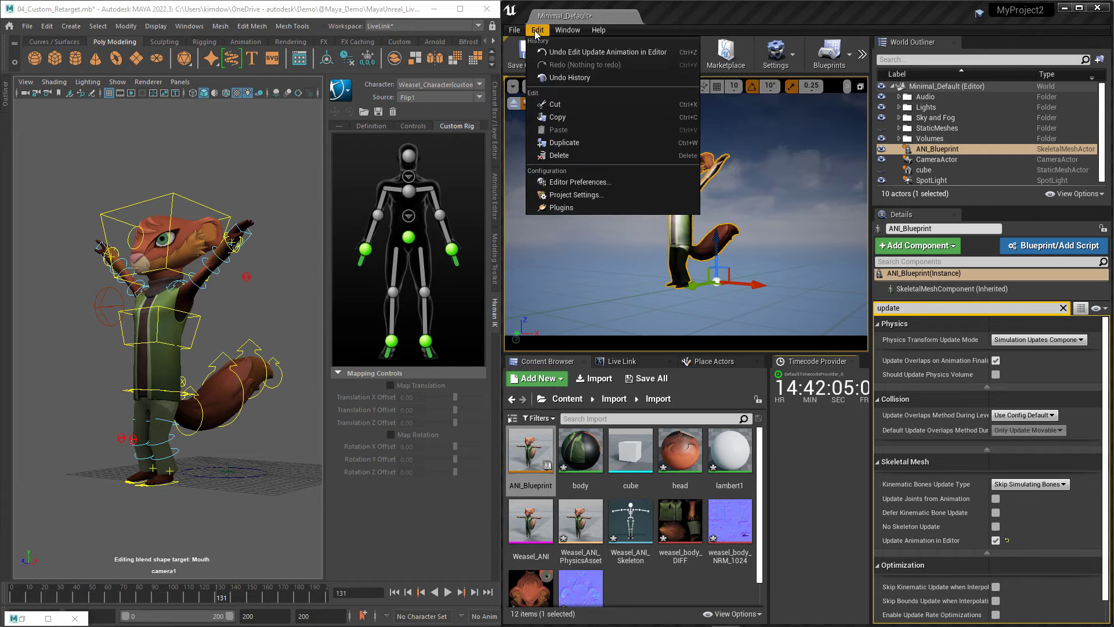
left_click(578, 210)
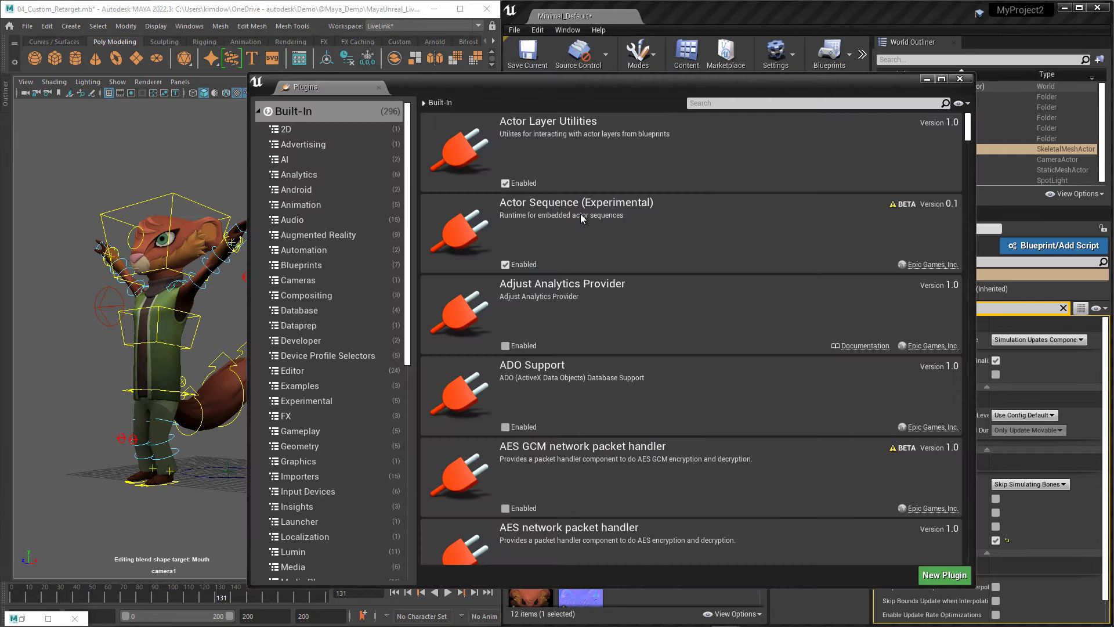
left_click(731, 103)
type("media")
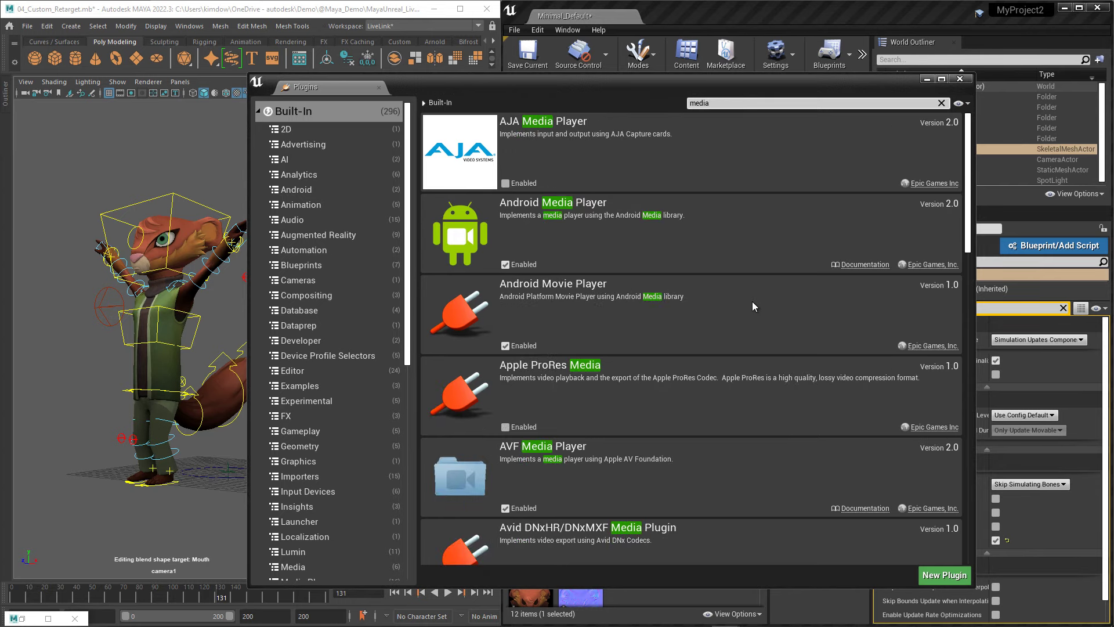
scroll(752, 303, "down", 8)
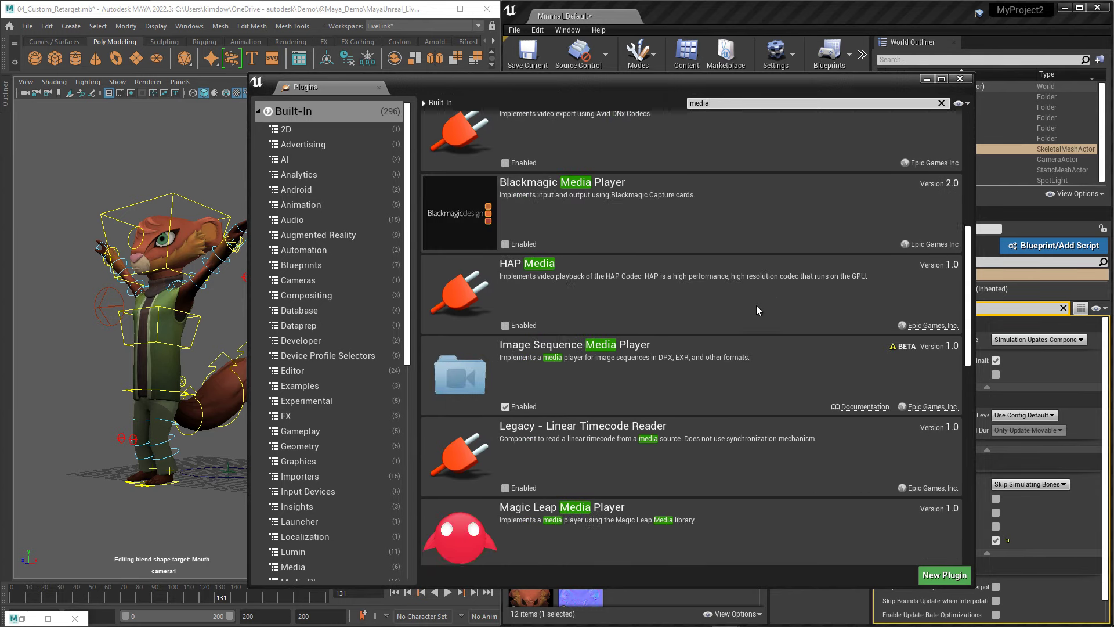
scroll(757, 305, "down", 10)
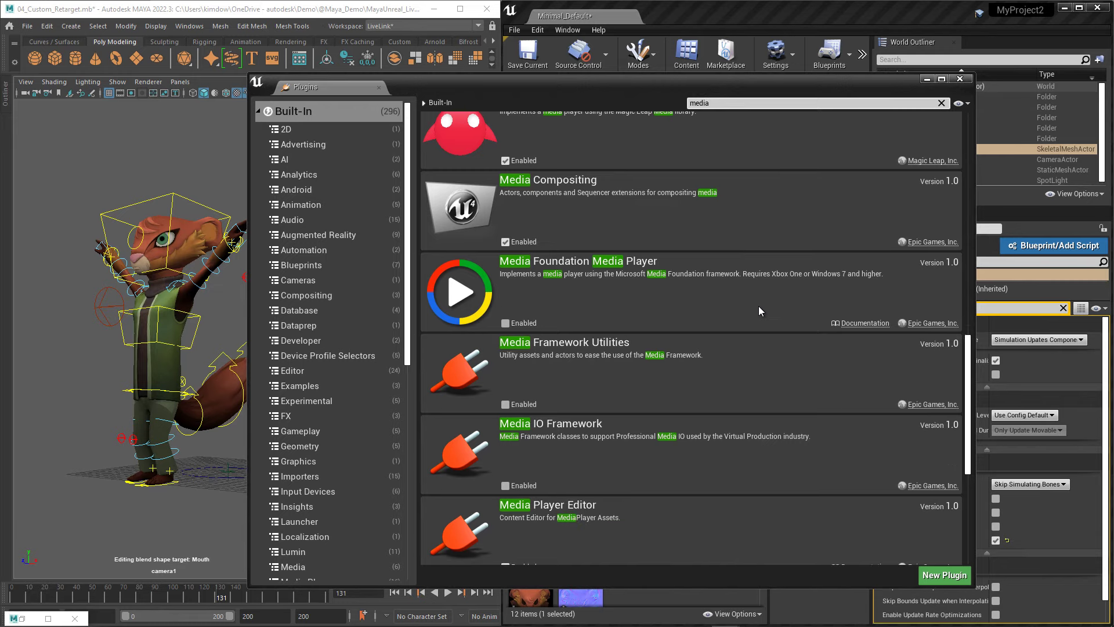
scroll(757, 305, "down", 1)
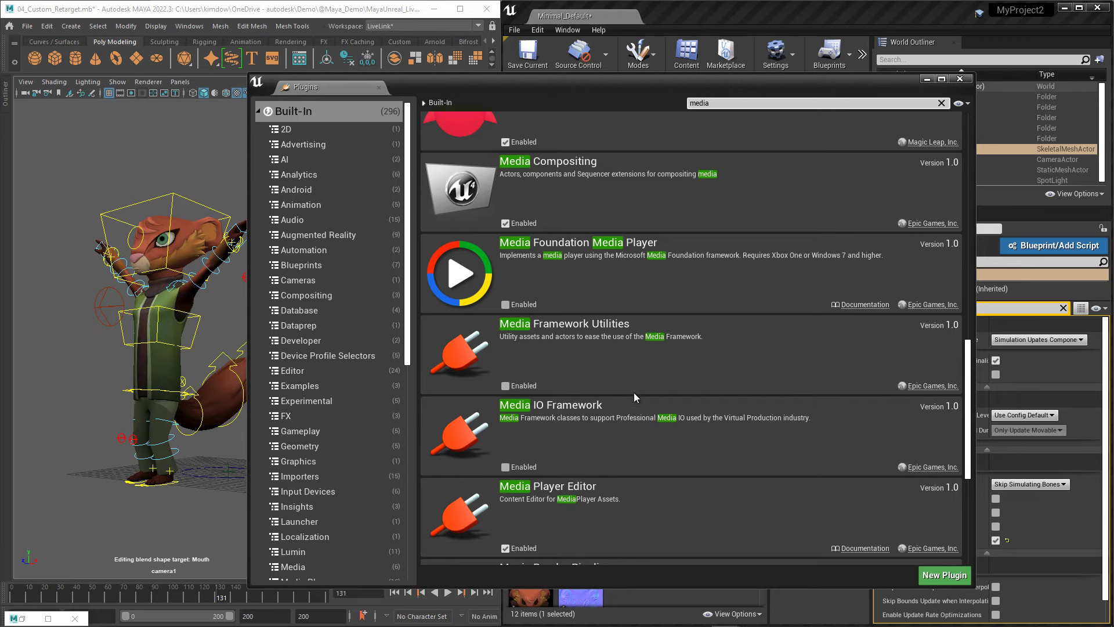
left_click(504, 385)
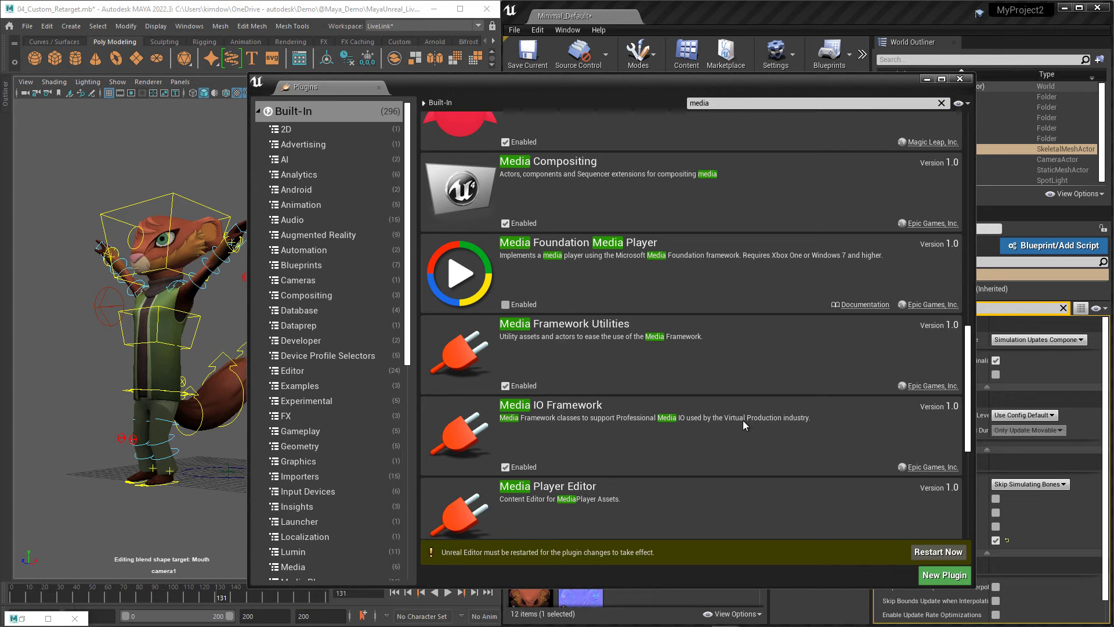
left_click(923, 552)
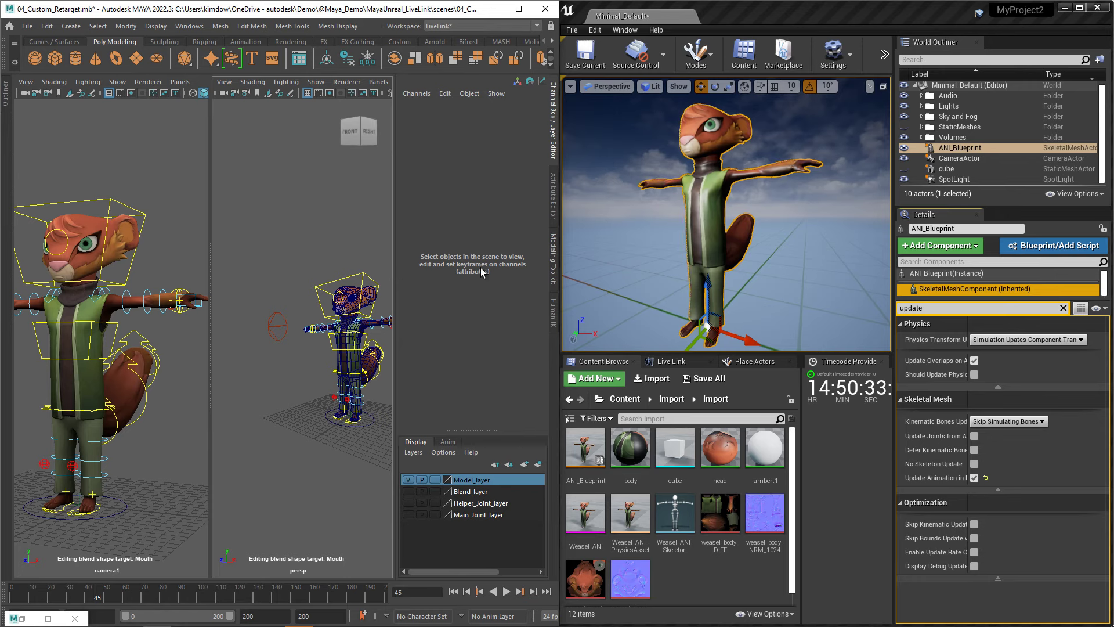
Review Unreal's Live Link sources and subjects, and check the available Message Bus sources.
left_click(669, 361)
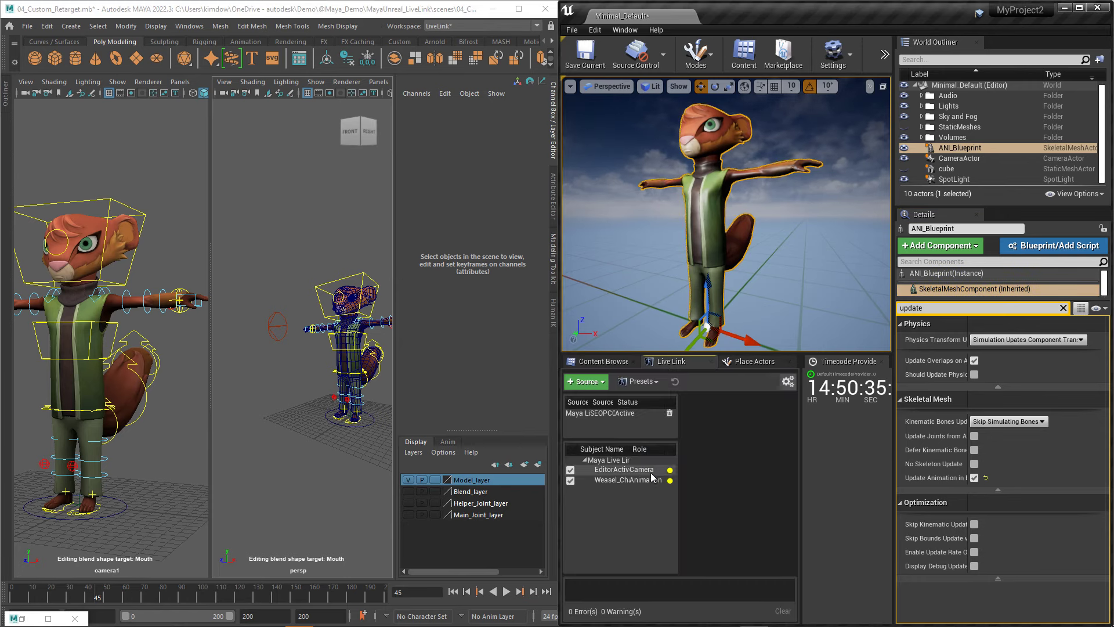
left_click(586, 382)
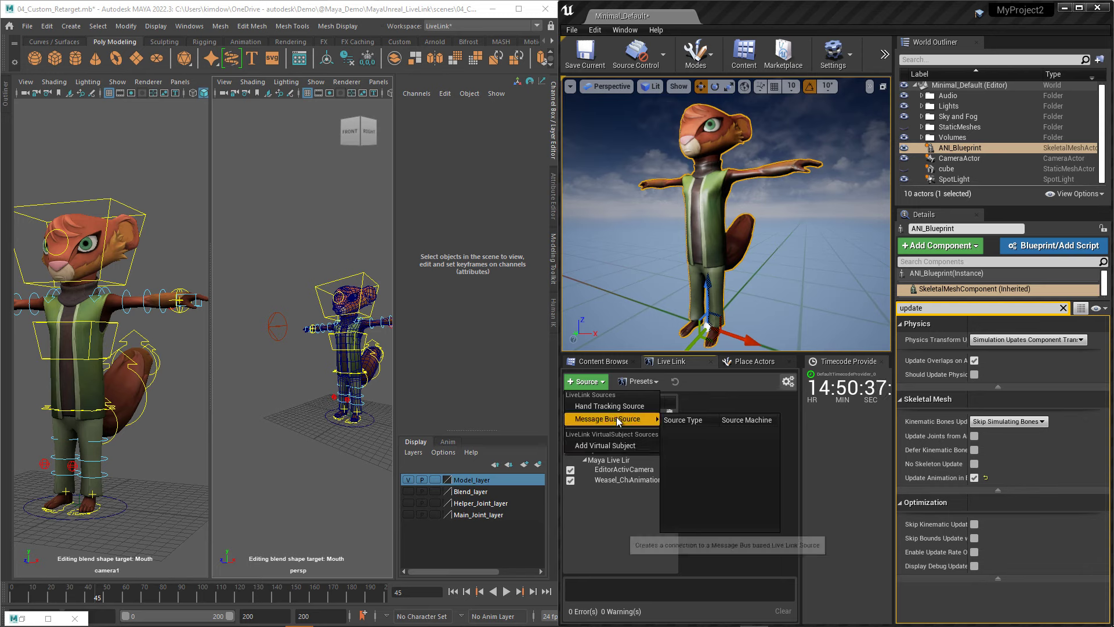
left_click(608, 542)
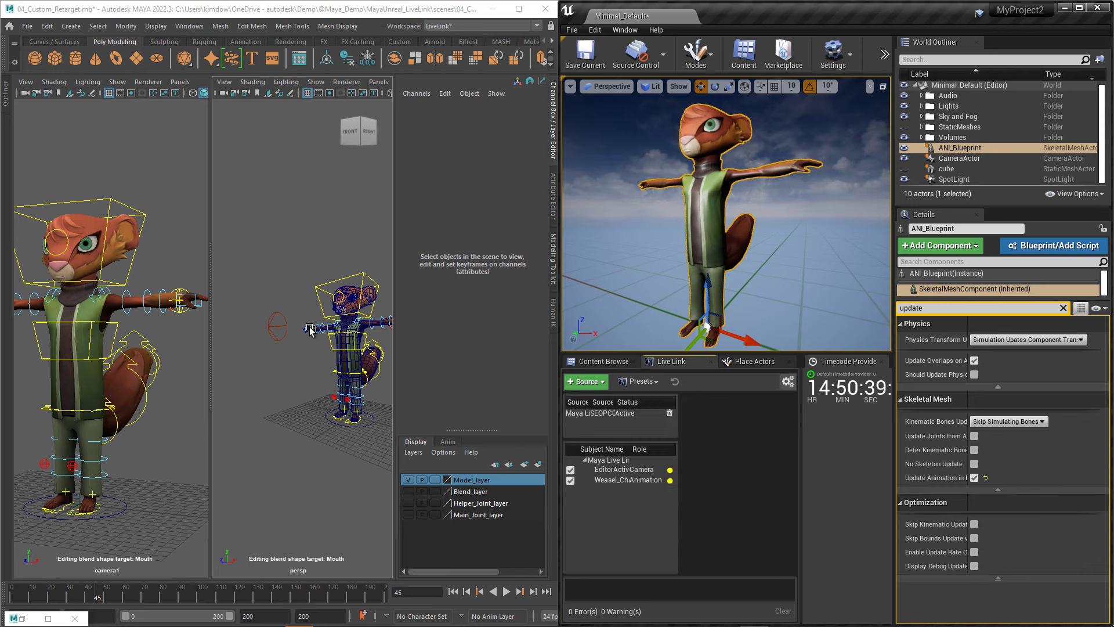
Try moving the weasel's Right_Arm_Ctrl in Maya to wake the Live Link stream, undo the move and deselect the control.
left_click(311, 328)
mouse_move(287, 279)
middle_mouse_down()
mouse_move(278, 359)
mouse_move(258, 340)
mouse_move(296, 278)
middle_mouse_up()
left_click_drag(296, 279, 295, 272)
key("ctrl+z")
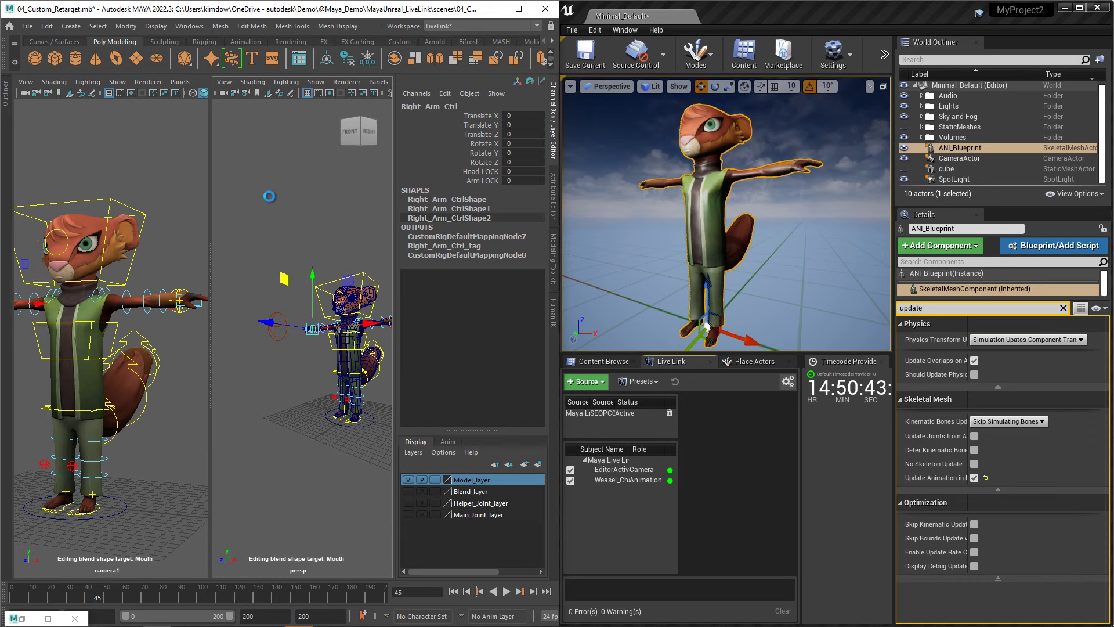
left_click(269, 195)
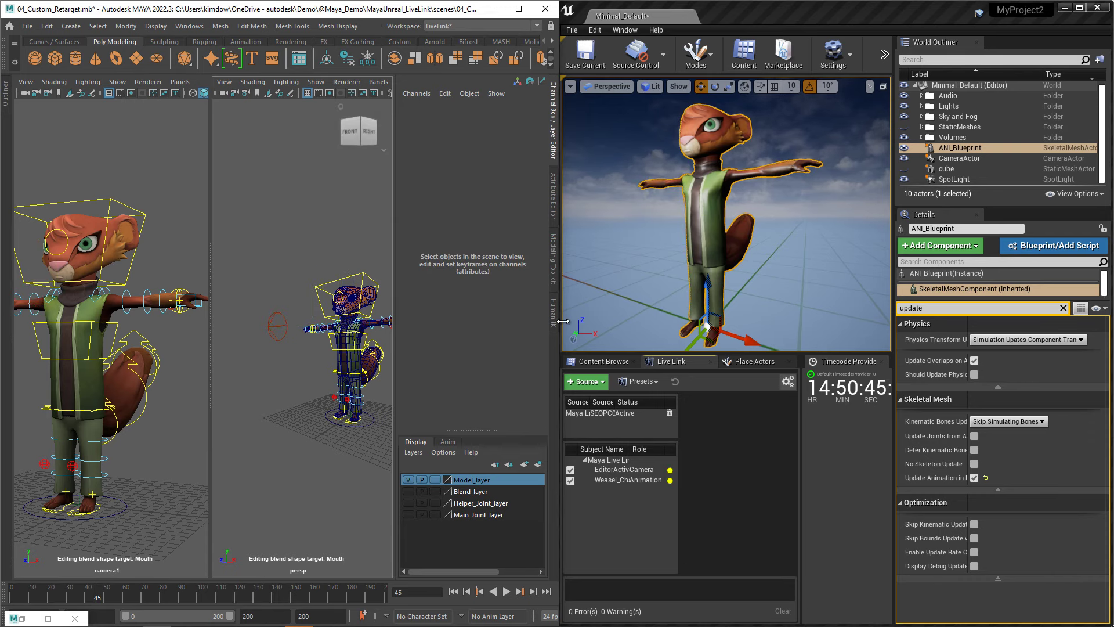
Widen the Unreal window and create an empty MediaProfile asset named LiveLink_Timecode in Content, replacing the existing one.
mouse_move(563, 320)
left_mouse_down()
mouse_move(456, 319)
mouse_move(559, 320)
left_mouse_up()
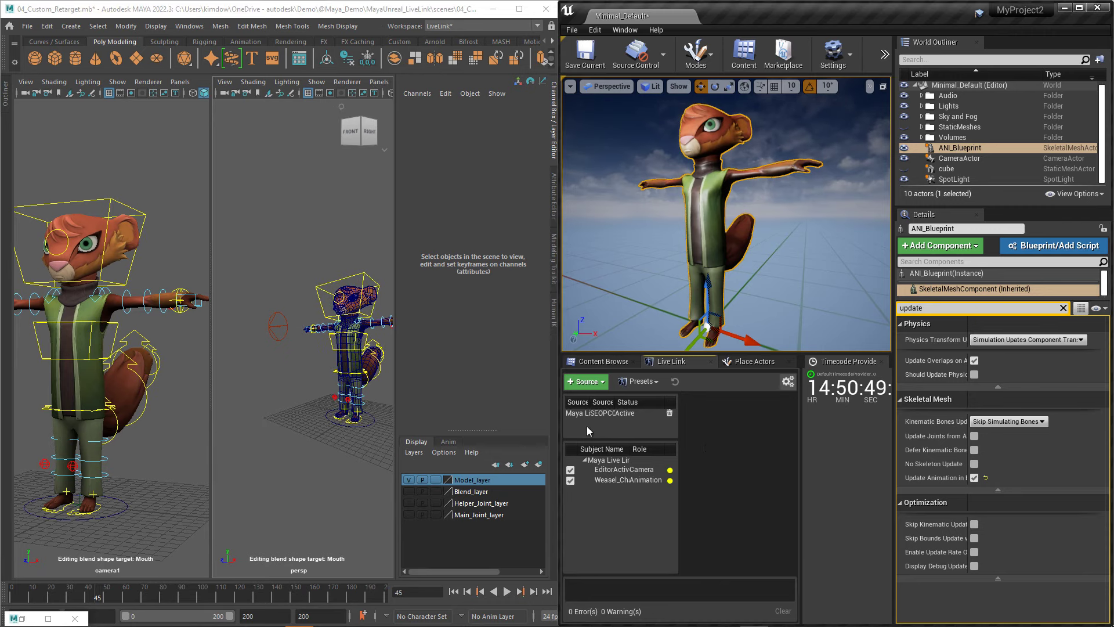
left_click_drag(559, 431, 374, 409)
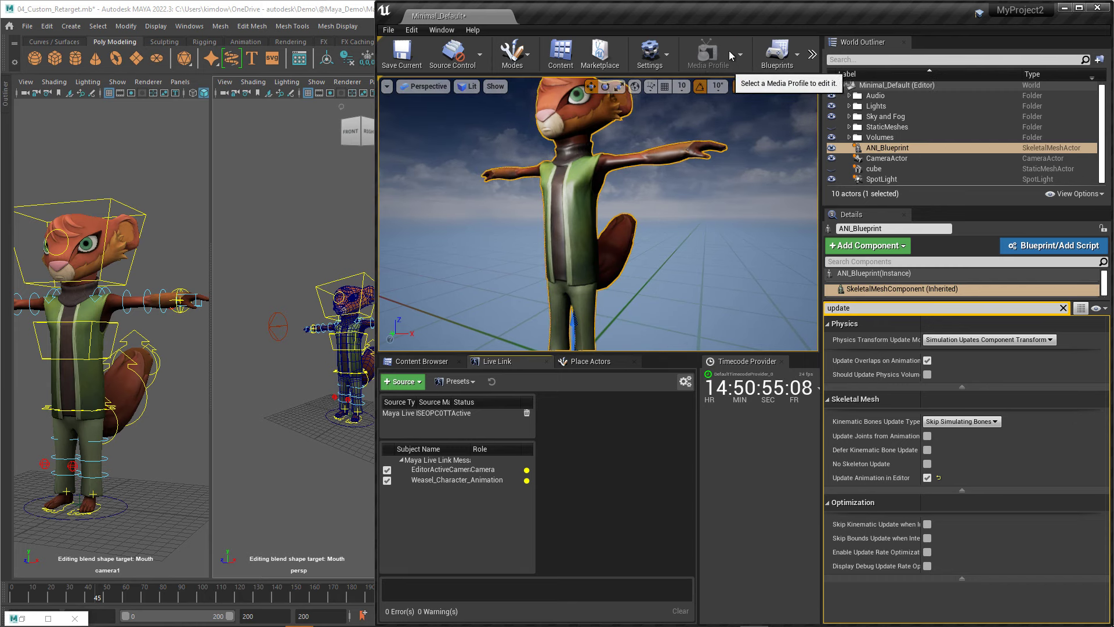
left_click(740, 56)
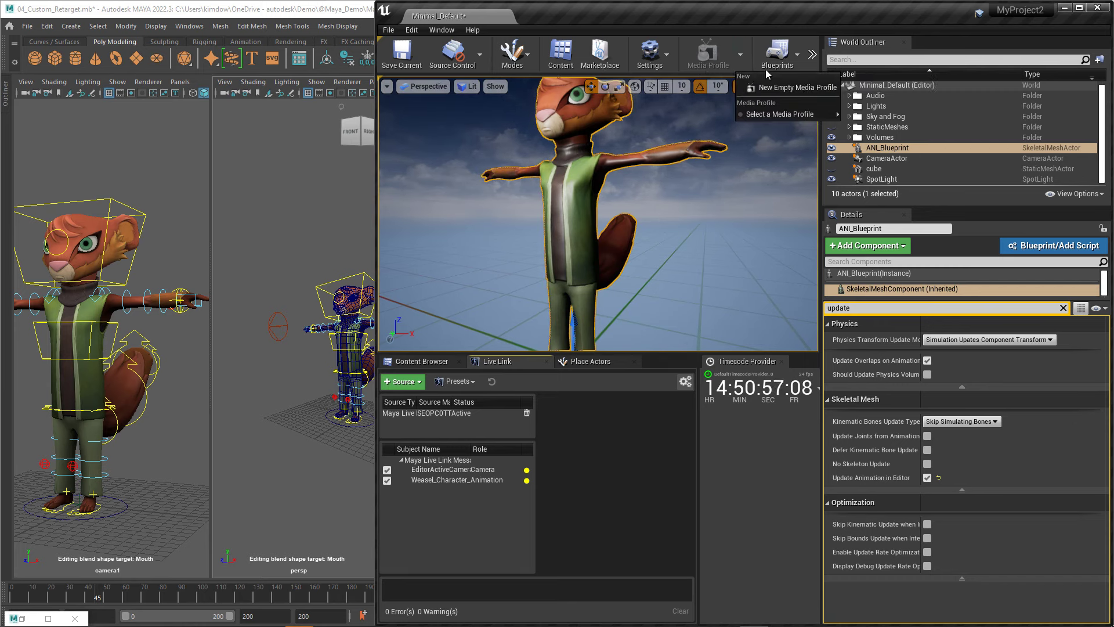
left_click(775, 87)
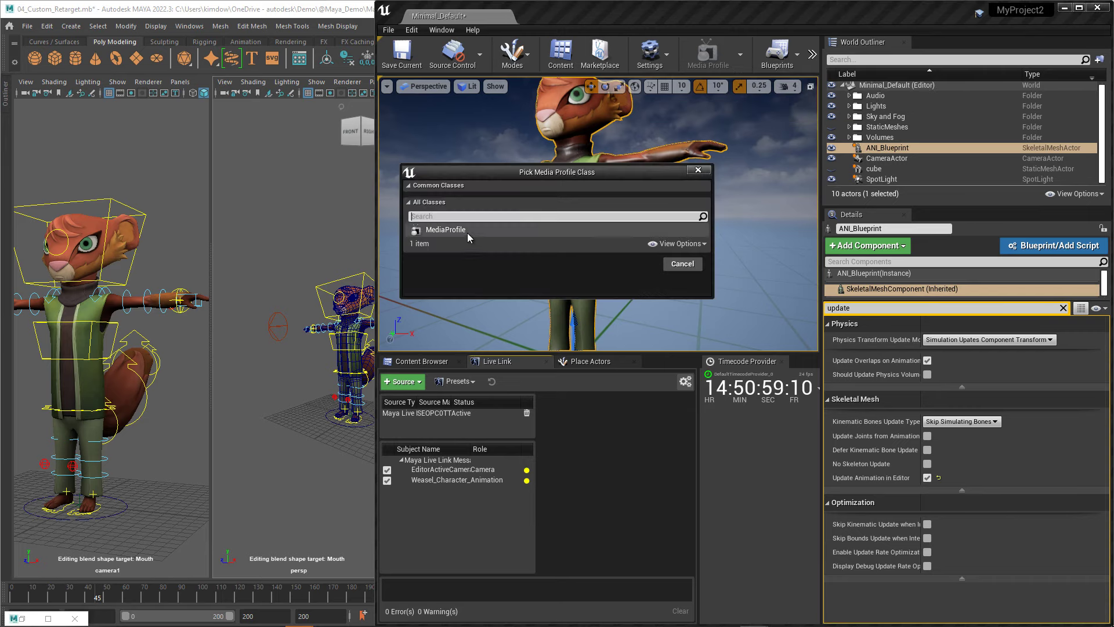
left_click(468, 231)
left_click(636, 264)
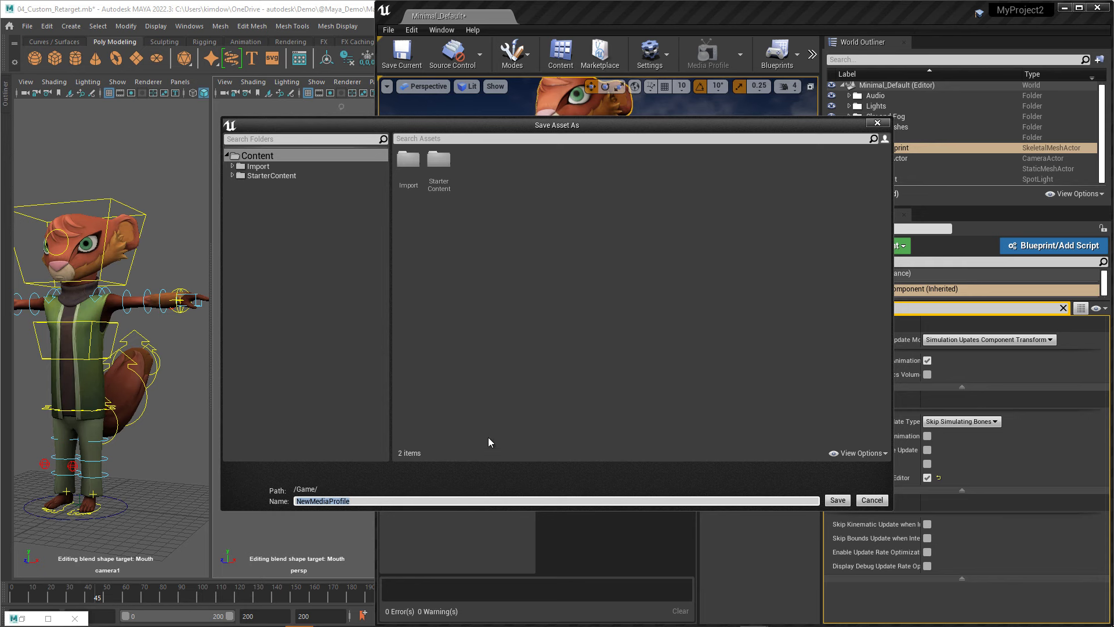
type("LiveLink_Timecode")
left_click(837, 500)
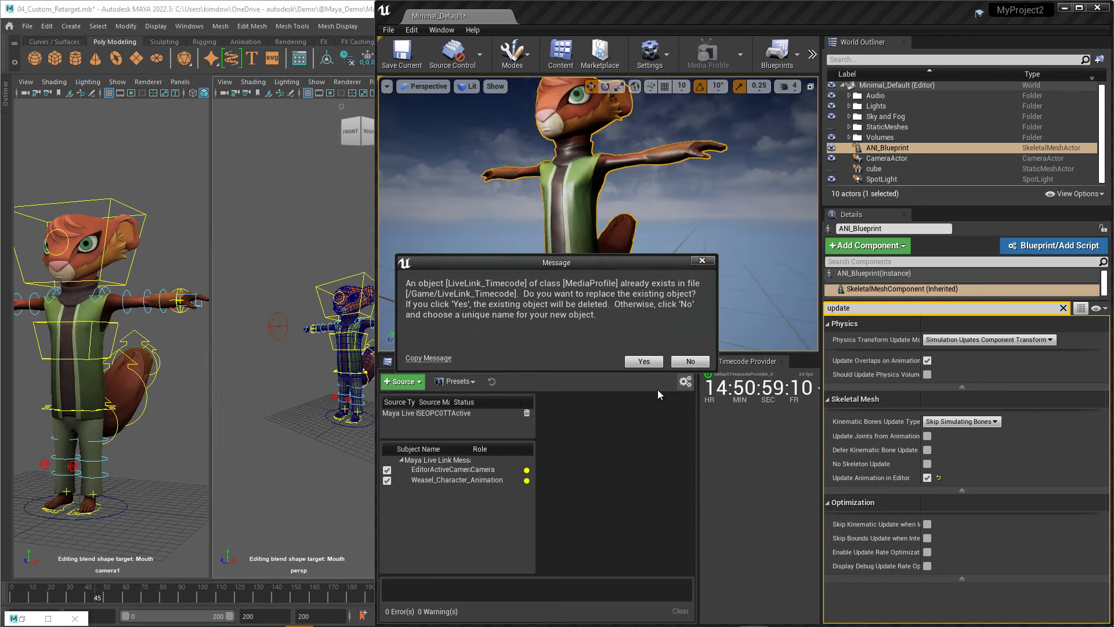
left_click(650, 362)
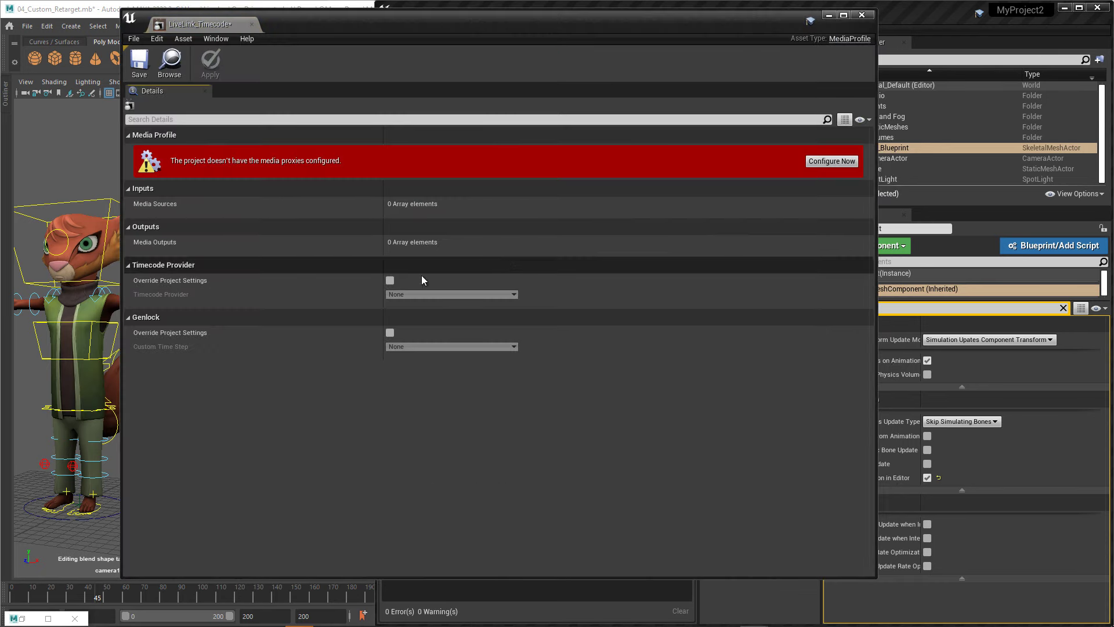
Override the project settings for the profile's timecode and choose Live Link Timecode Provider.
left_click(390, 280)
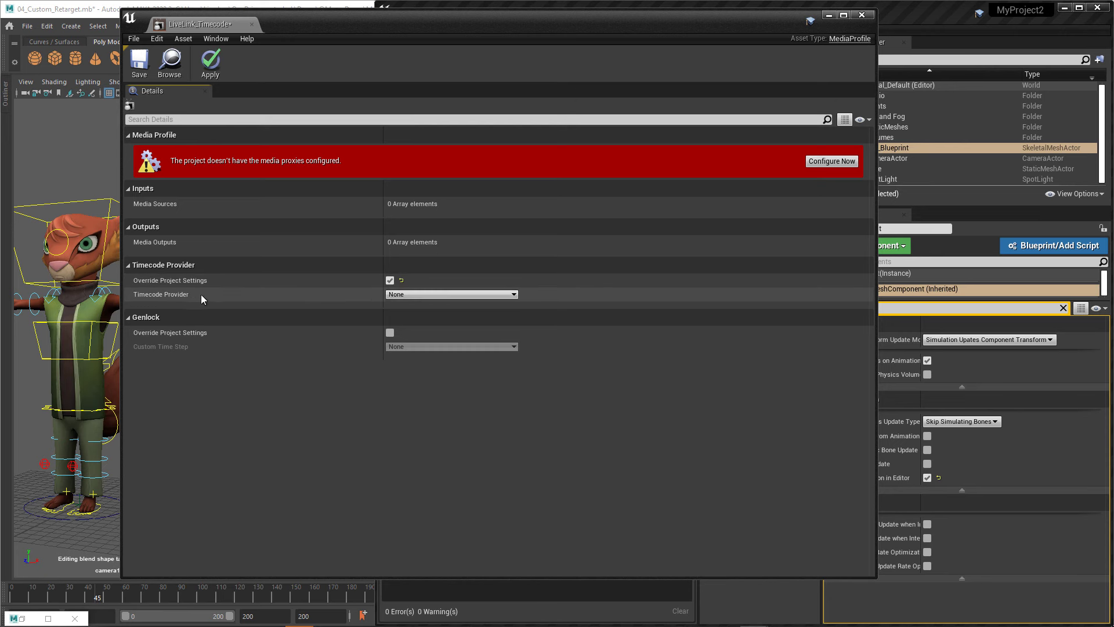
left_click(452, 295)
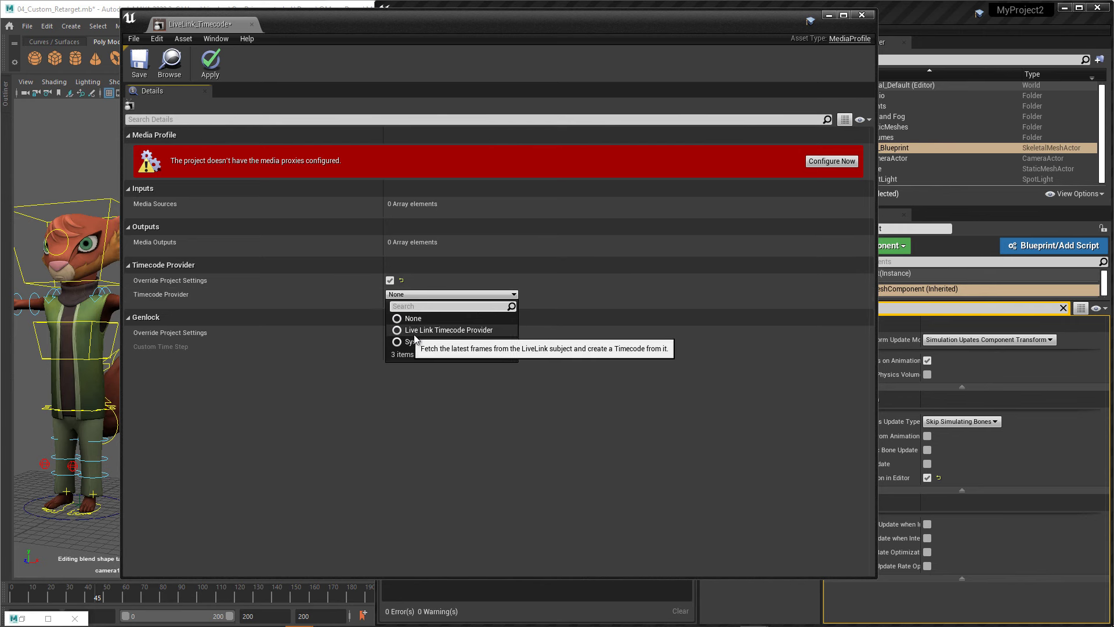
left_click(460, 330)
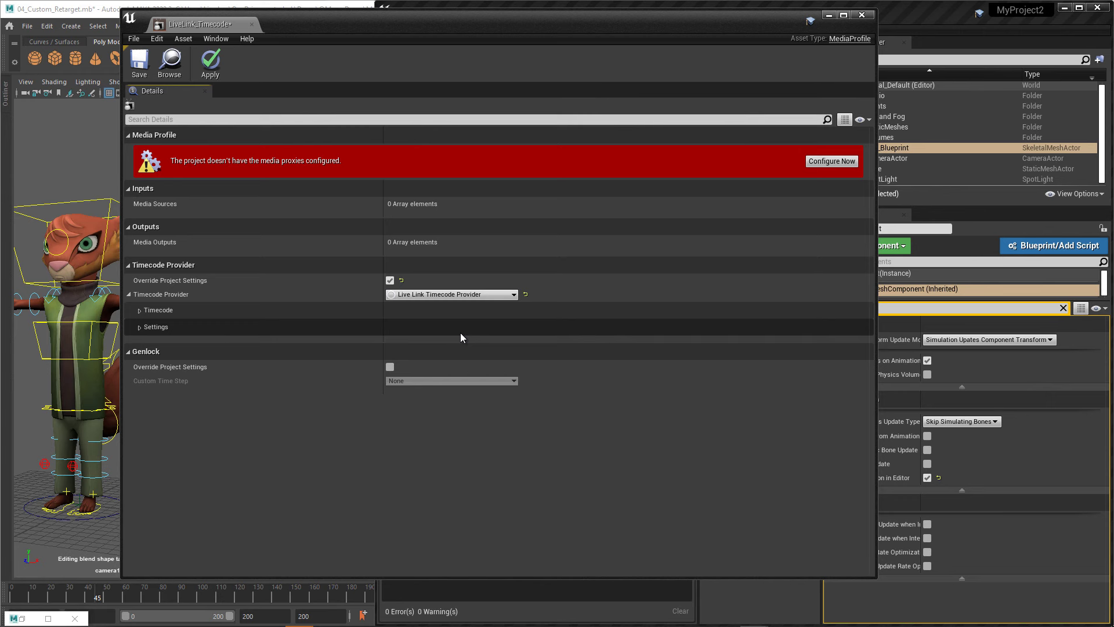
Set the timecode's Subject Key to Maya's EditorActiveCamera and Evaluation to Latest, and save and close the media profile.
left_click(138, 311)
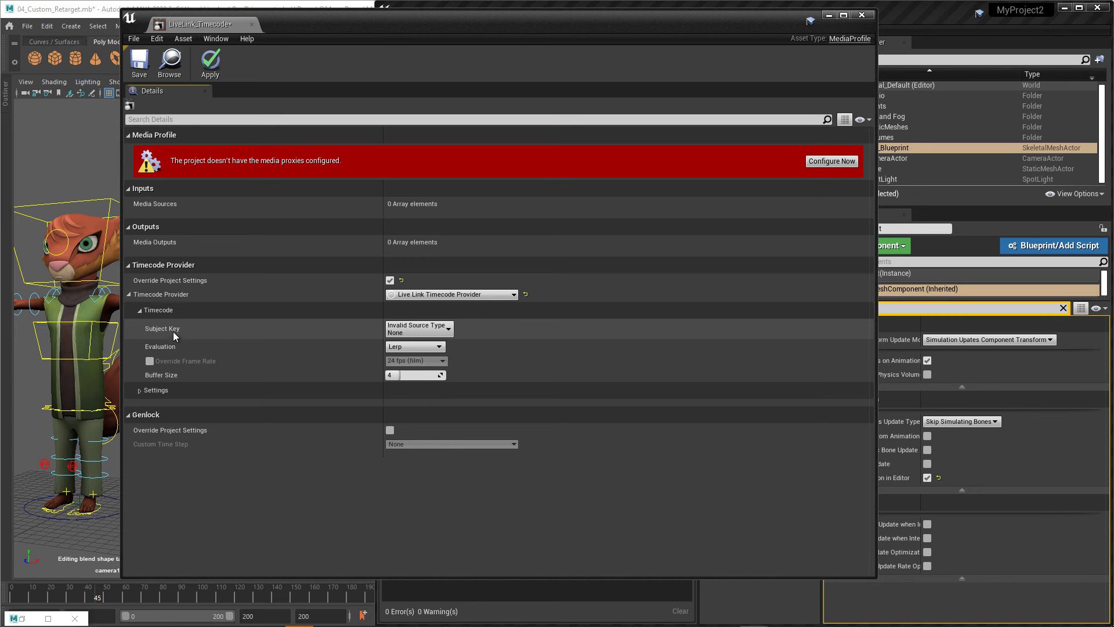
left_click(439, 332)
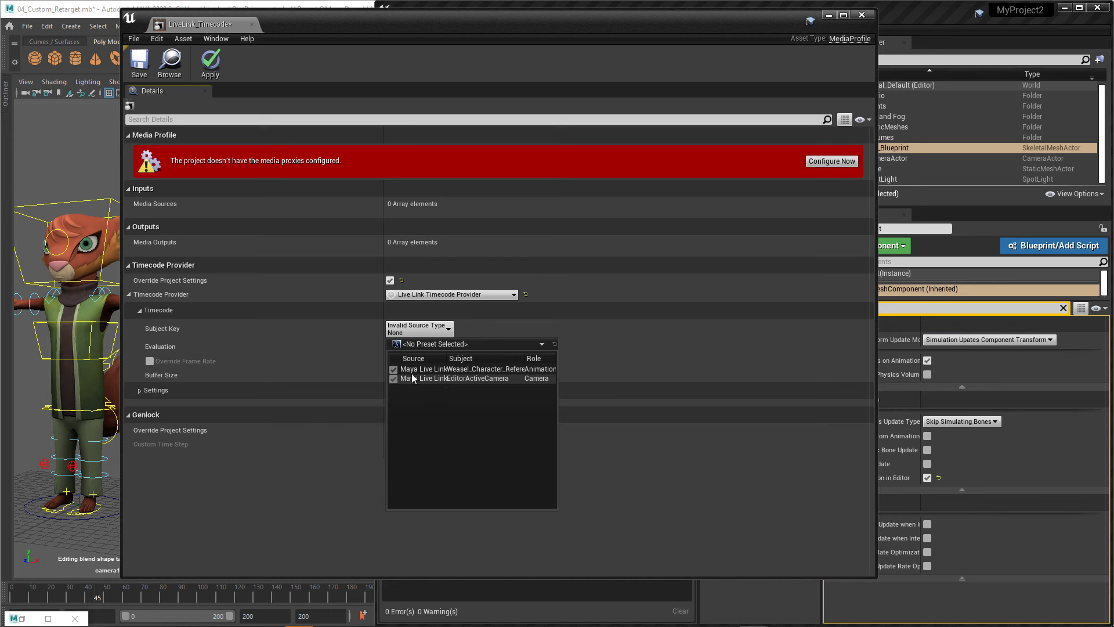
left_click(464, 378)
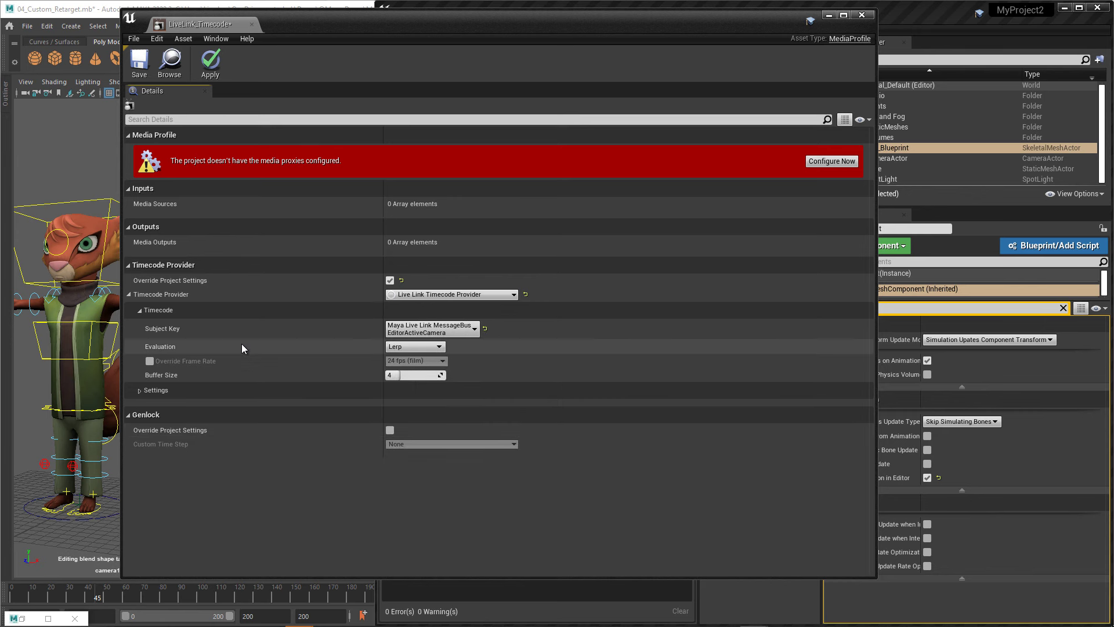
left_click(416, 347)
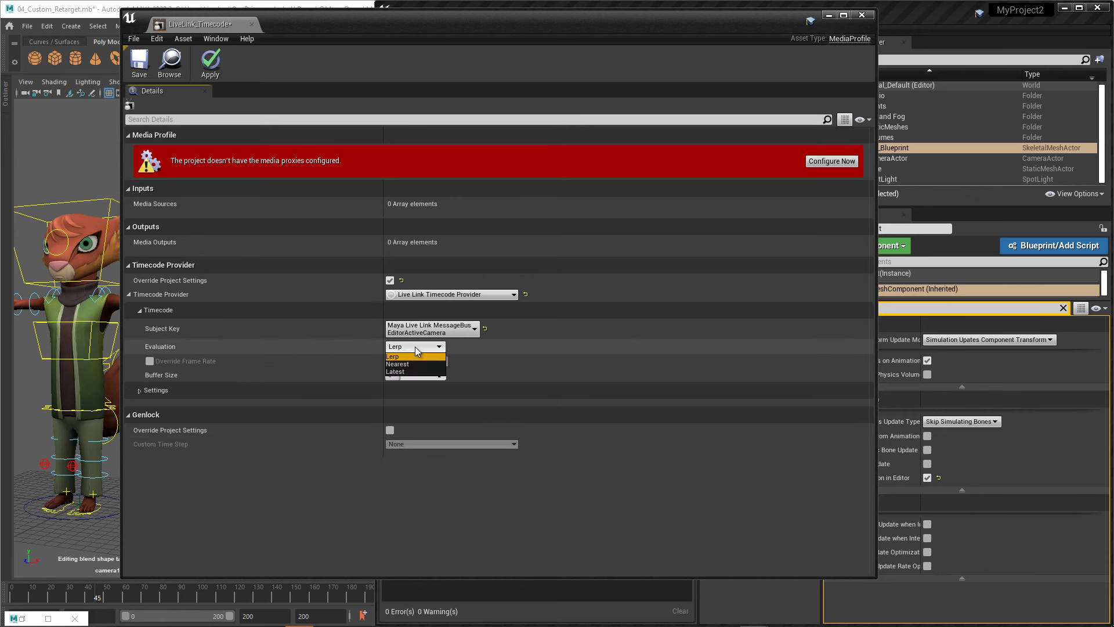
left_click(395, 372)
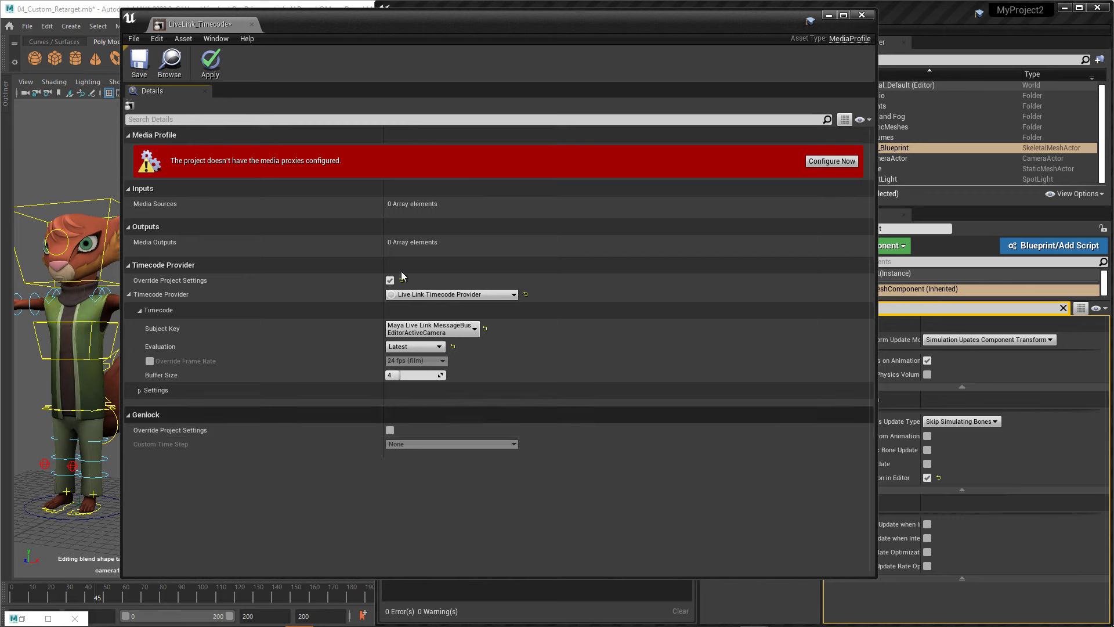
left_click(140, 66)
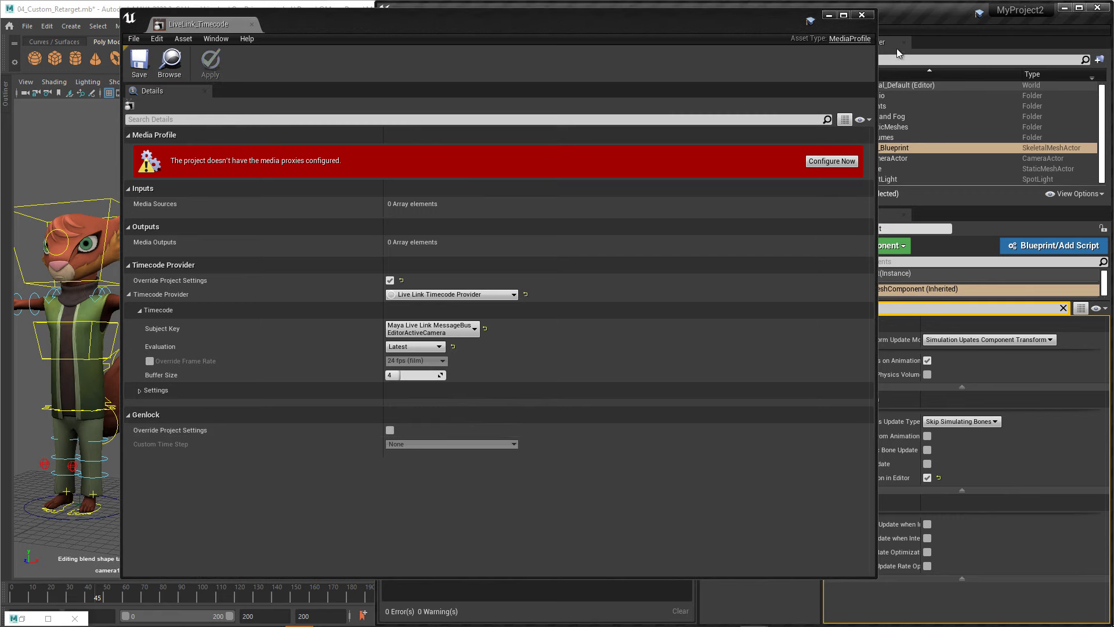
left_click(863, 14)
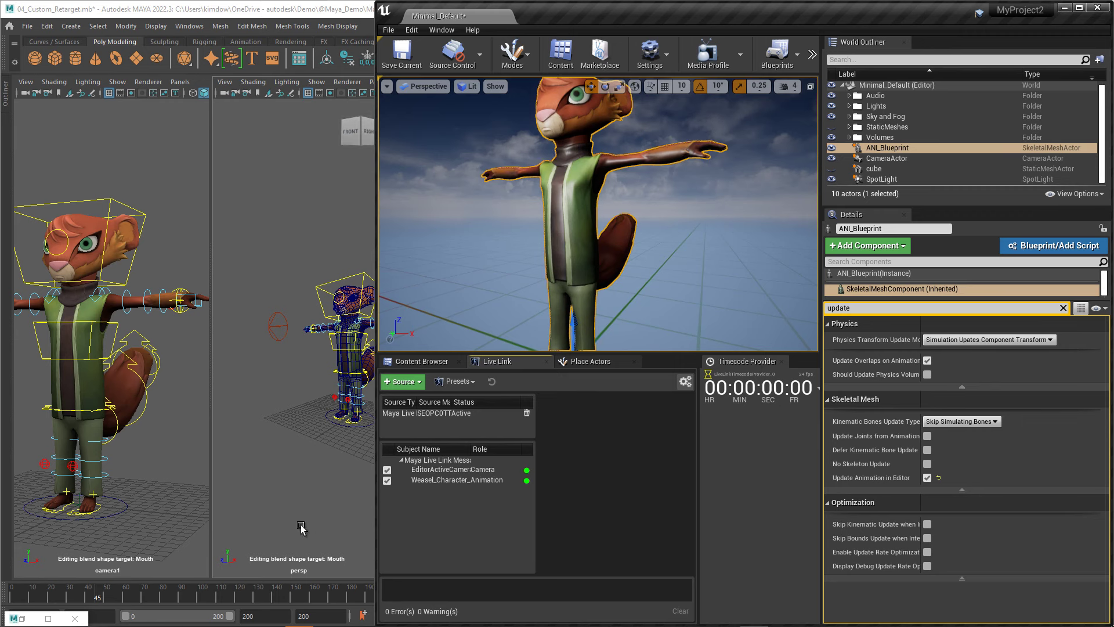
Play and scrub Maya's timeline to check Unreal's timecode against it, stop playback and return to Unreal.
left_click(101, 595)
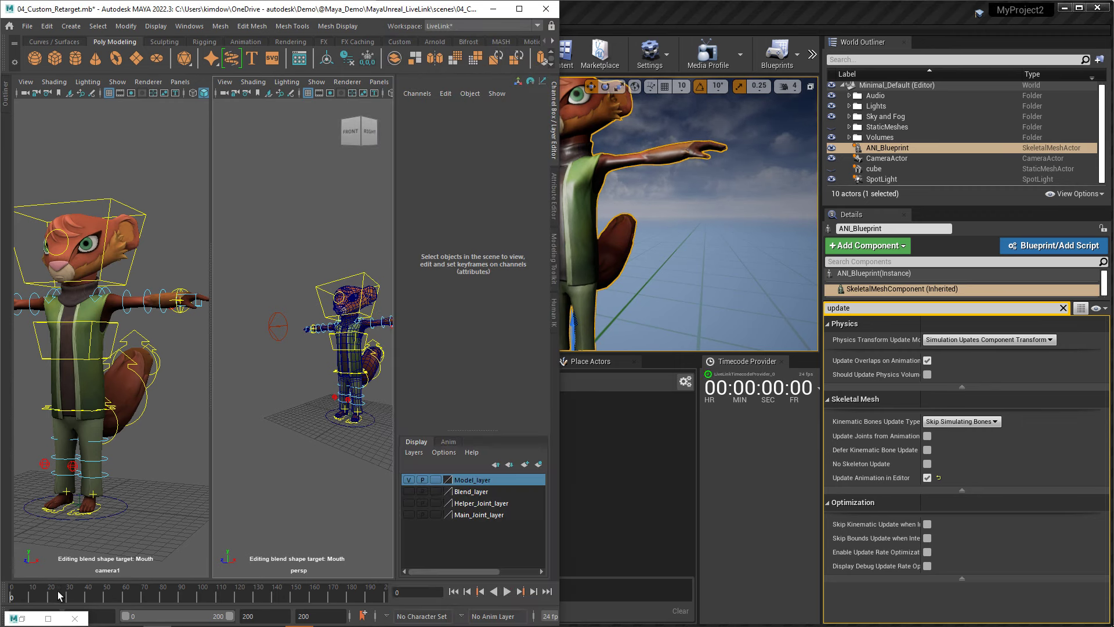
key("alt+v")
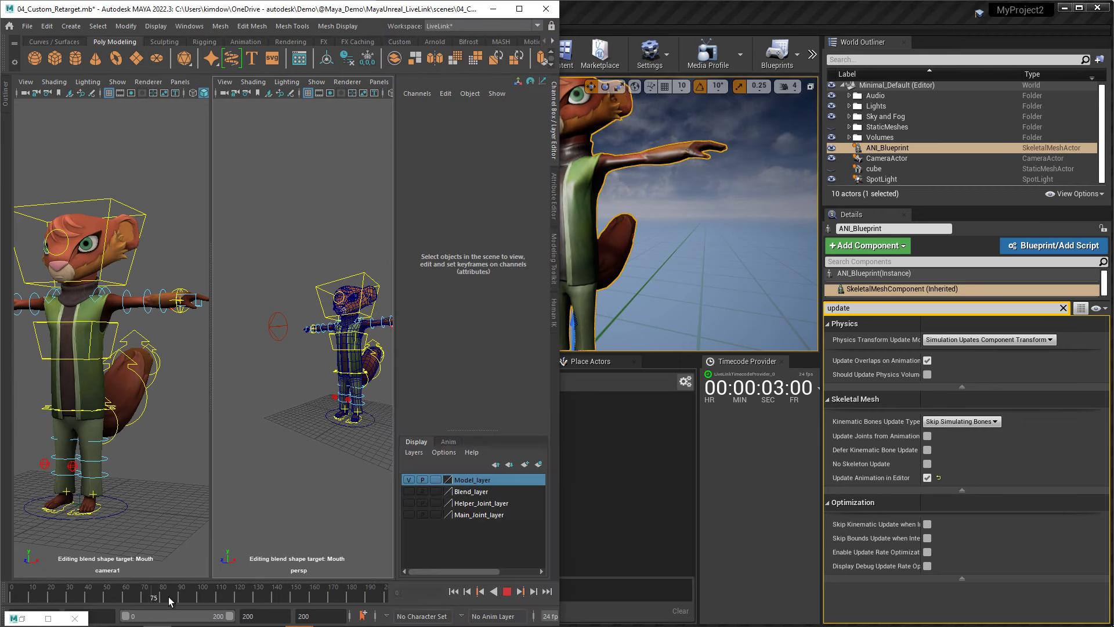
left_click_drag(232, 601, 76, 588)
left_click(253, 596)
key("alt+v")
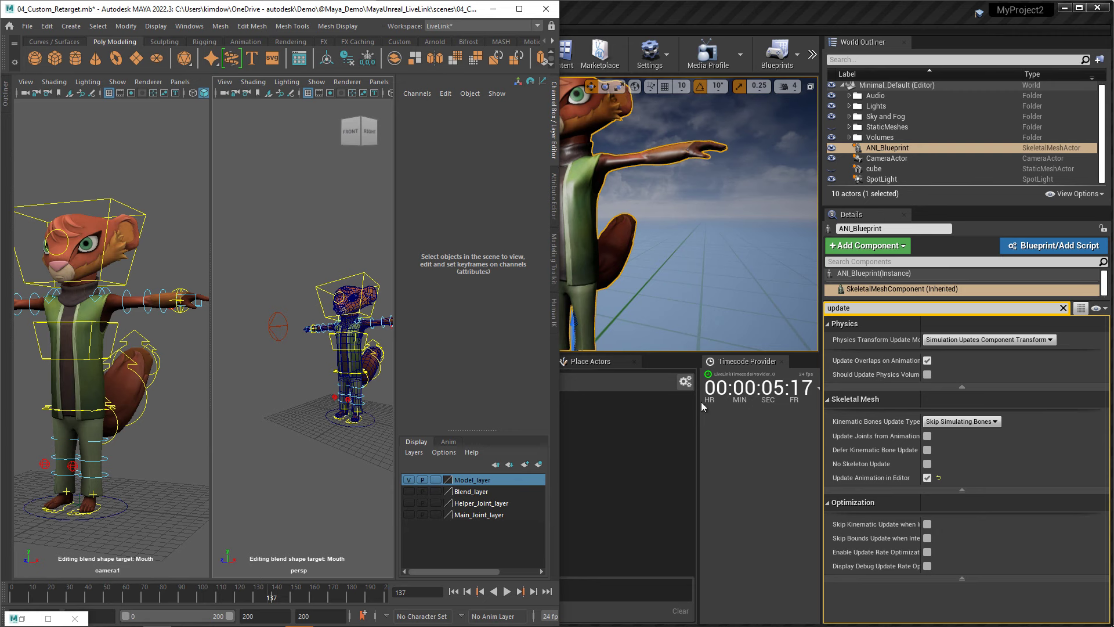
left_click(729, 447)
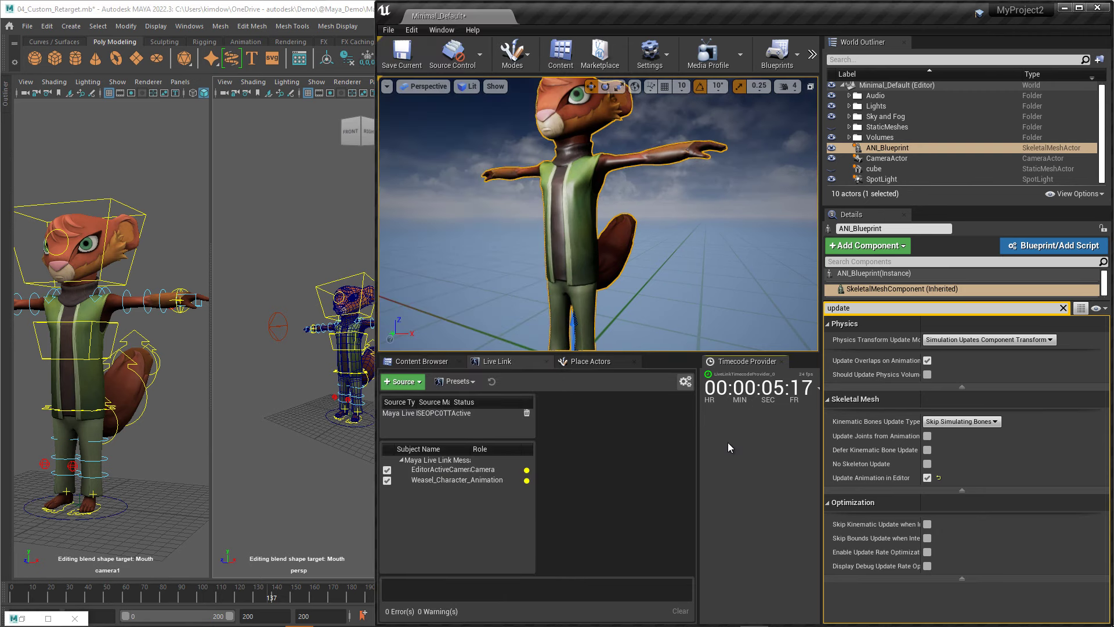